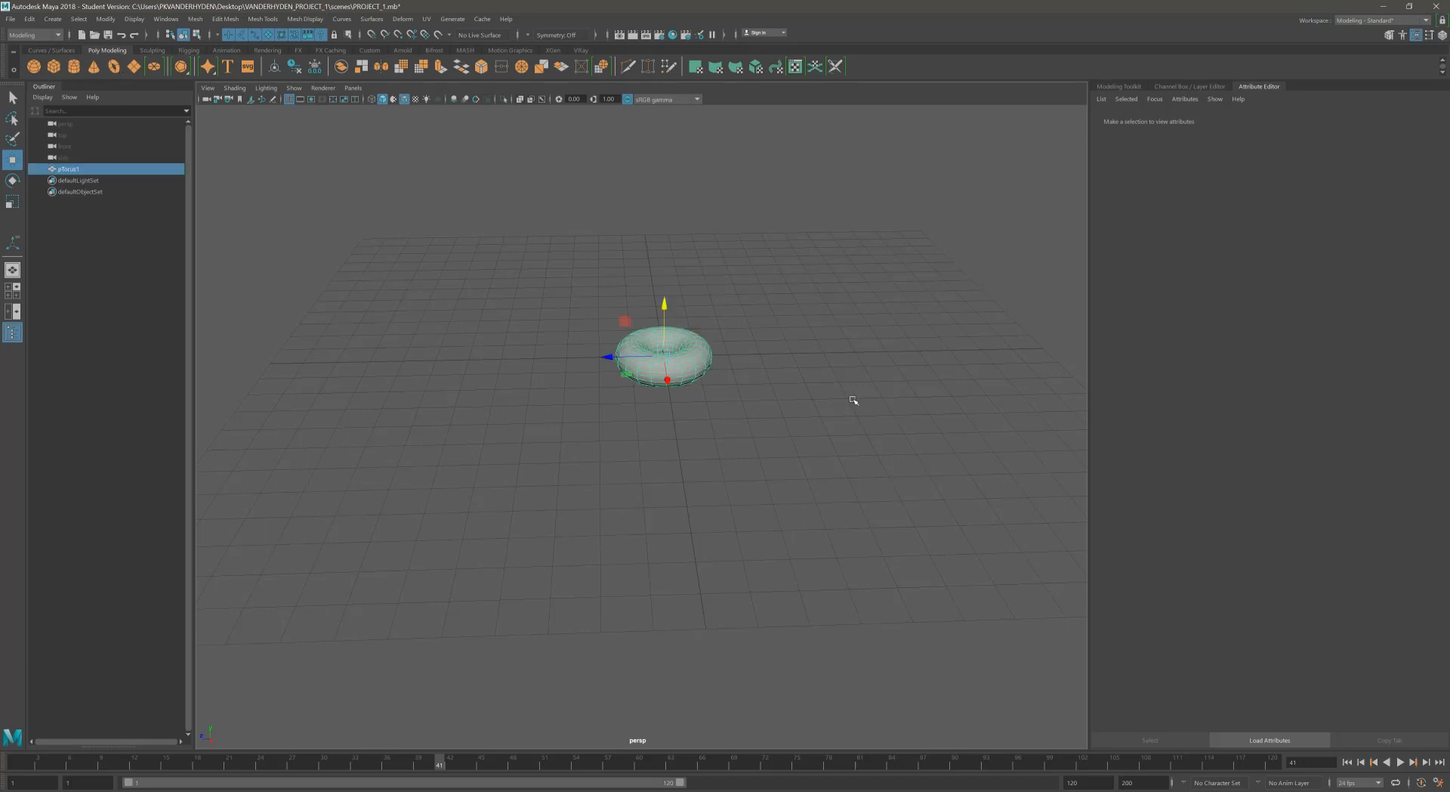
Examine the torus's polygon mesh up close from several angles.
{"action": "right_click_drag", "start_coordinate": [646, 342], "coordinate": [899, 363], "text": "alt"}
{"action": "middle_click_drag", "start_coordinate": [790, 304], "coordinate": [767, 395], "text": "alt"}
{"action": "left_click_drag", "start_coordinate": [767, 395], "coordinate": [687, 404], "text": "alt"}
{"action": "right_click_drag", "start_coordinate": [687, 404], "coordinate": [781, 384], "text": "alt"}
{"action": "middle_click_drag", "start_coordinate": [781, 384], "coordinate": [716, 360], "text": "alt"}
{"action": "left_click_drag", "start_coordinate": [716, 361], "coordinate": [733, 344], "text": "alt"}
{"action": "middle_click_drag", "start_coordinate": [734, 344], "coordinate": [769, 342], "text": "alt"}
{"action": "left_click_drag", "start_coordinate": [769, 342], "coordinate": [761, 337], "text": "alt"}
{"action": "right_click_drag", "start_coordinate": [761, 337], "coordinate": [835, 348], "text": "alt"}
{"action": "left_click_drag", "start_coordinate": [835, 348], "coordinate": [788, 363], "text": "alt"}
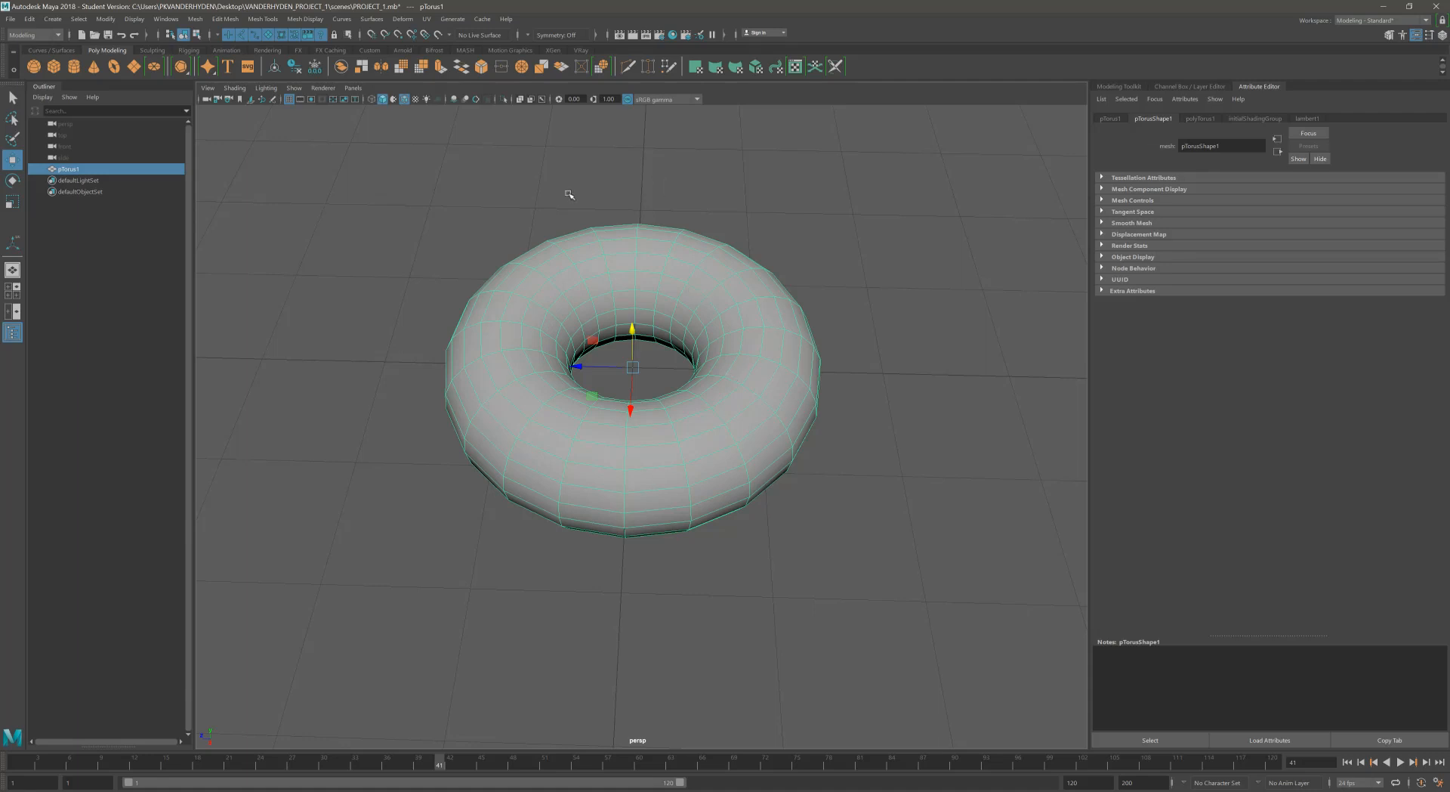
Delete the torus and create a polygon cube at the origin.
{"action": "key", "text": "Delete"}
{"action": "left_click", "coordinate": [54, 67]}
{"action": "left_click_drag", "start_coordinate": [663, 390], "coordinate": [701, 399], "text": "alt"}
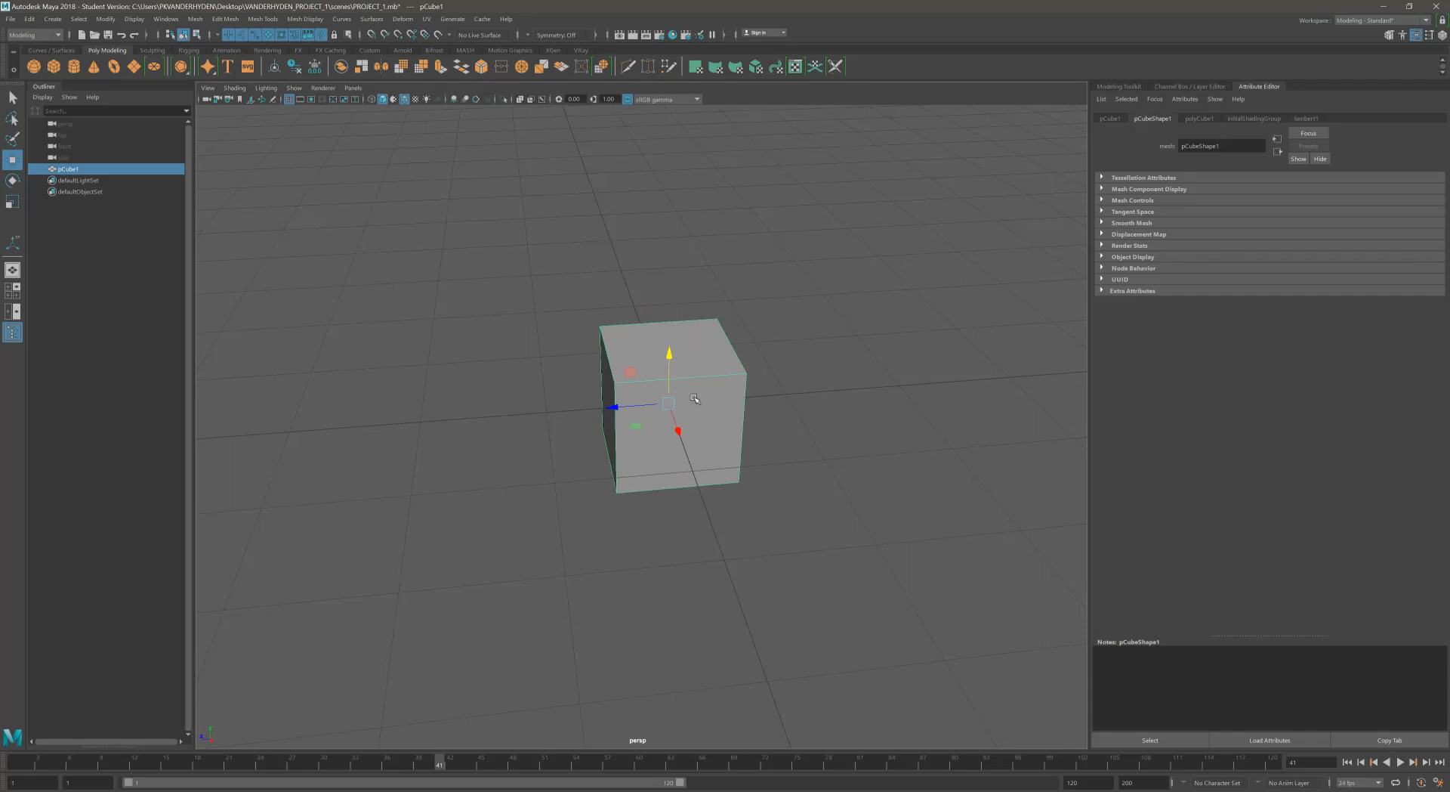
{"action": "left_click_drag", "start_coordinate": [671, 356], "coordinate": [673, 294]}
{"action": "middle_click_drag", "start_coordinate": [712, 340], "coordinate": [765, 372], "text": "alt"}
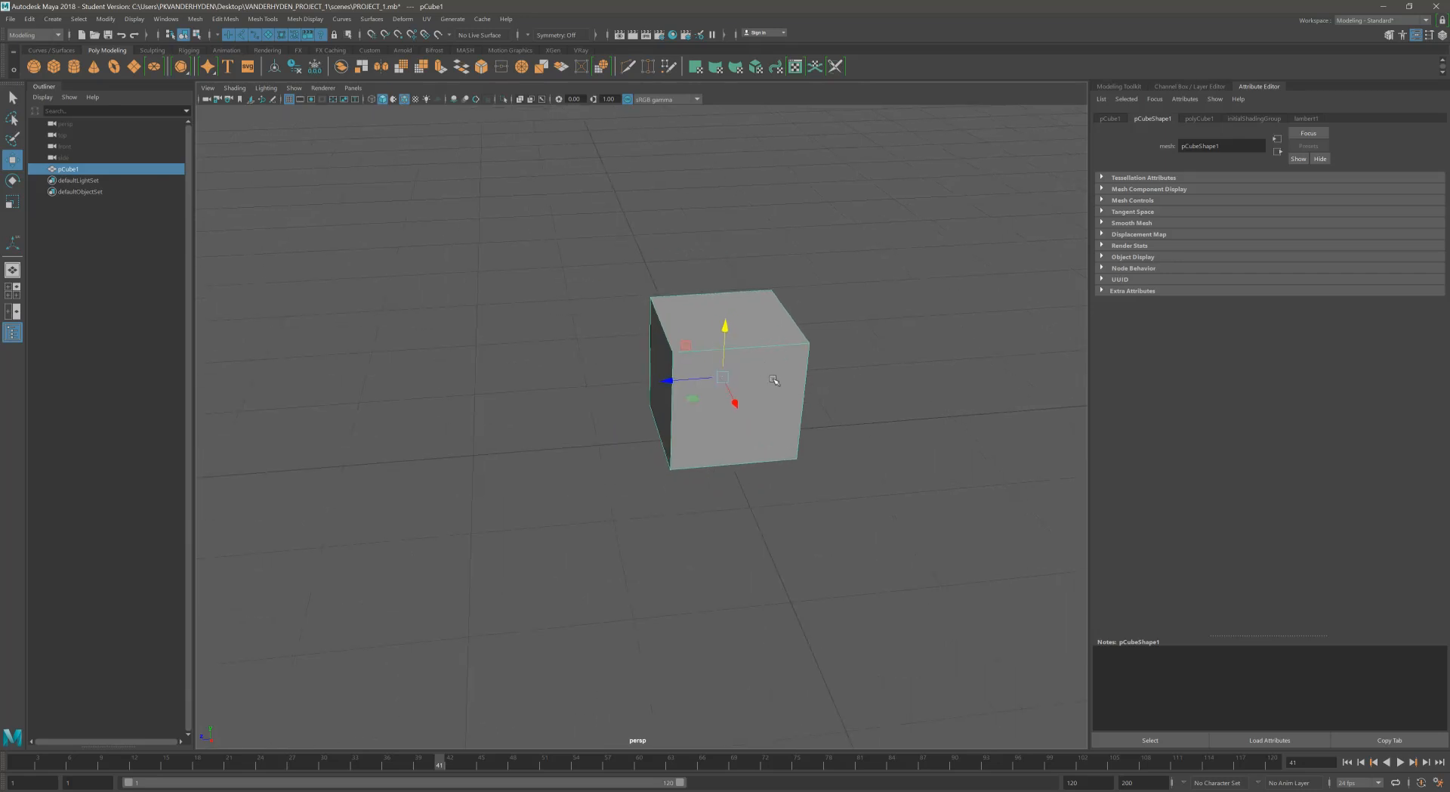
{"action": "key", "text": "ctrl+z"}
{"action": "key", "text": "ctrl+z"}
{"action": "middle_click_drag", "start_coordinate": [795, 361], "coordinate": [773, 306], "text": "alt"}
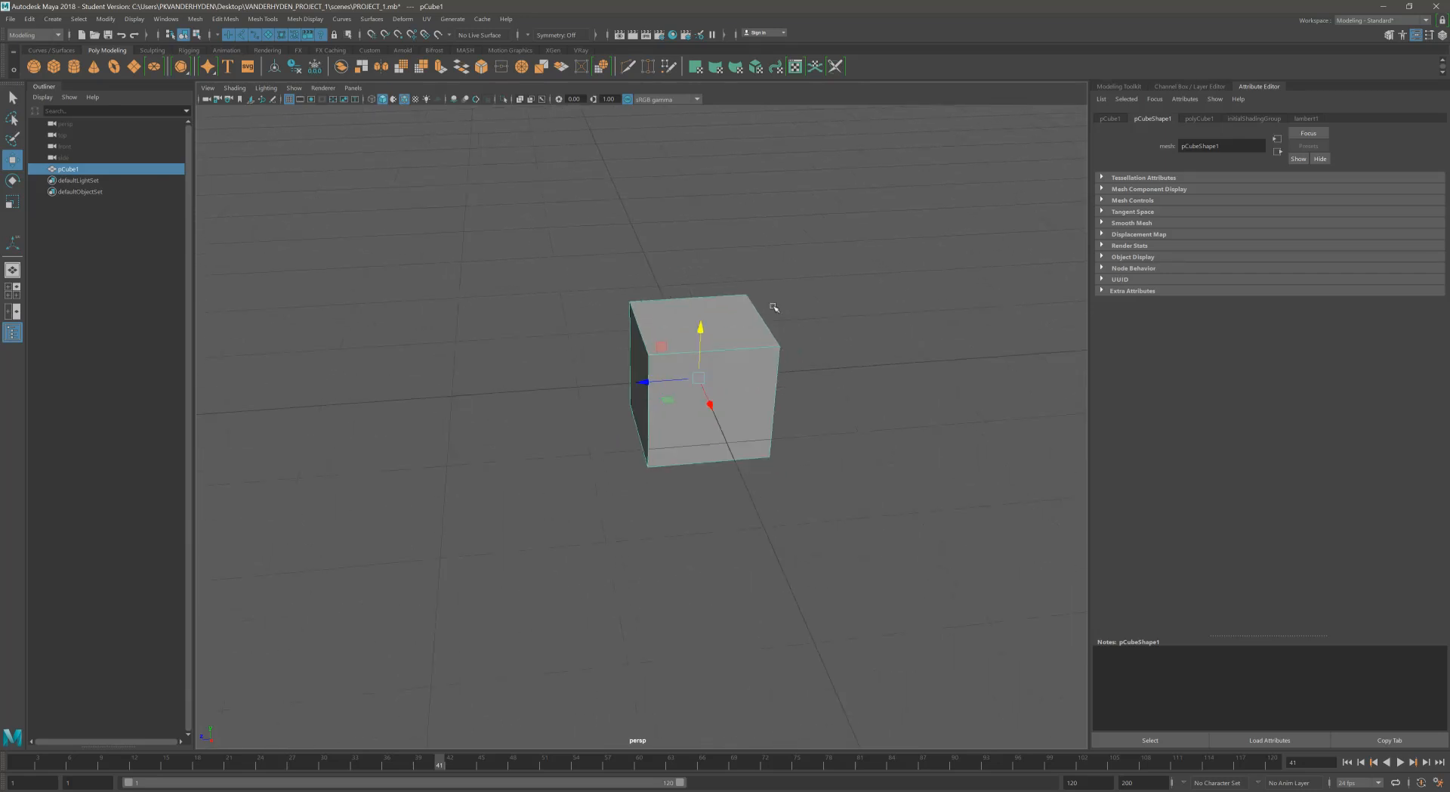
Create two more polygon cubes and move them along the Z axis to opposite sides of the first cube.
{"action": "left_click", "coordinate": [53, 67]}
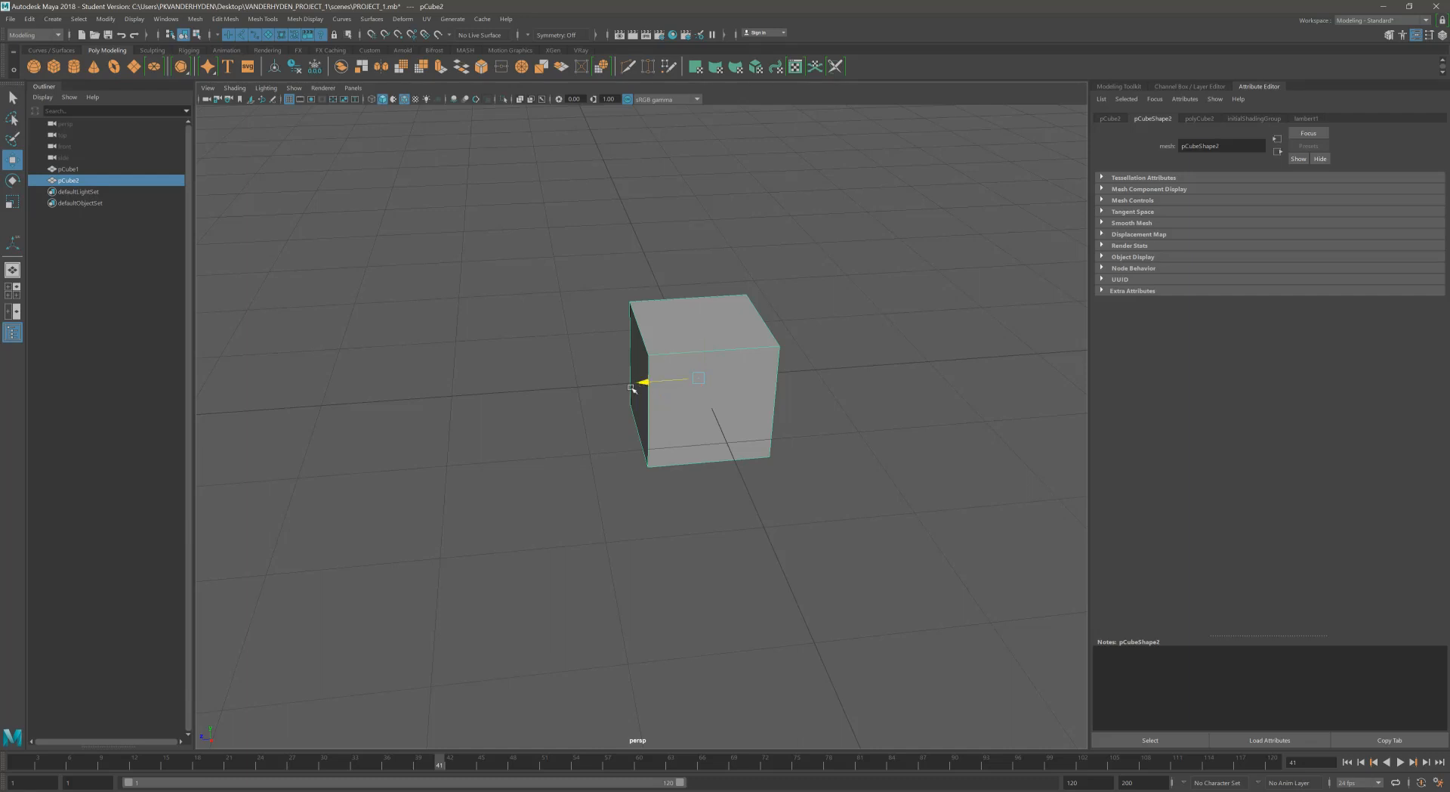
{"action": "left_click_drag", "start_coordinate": [643, 384], "coordinate": [377, 399]}
{"action": "left_click", "coordinate": [53, 66]}
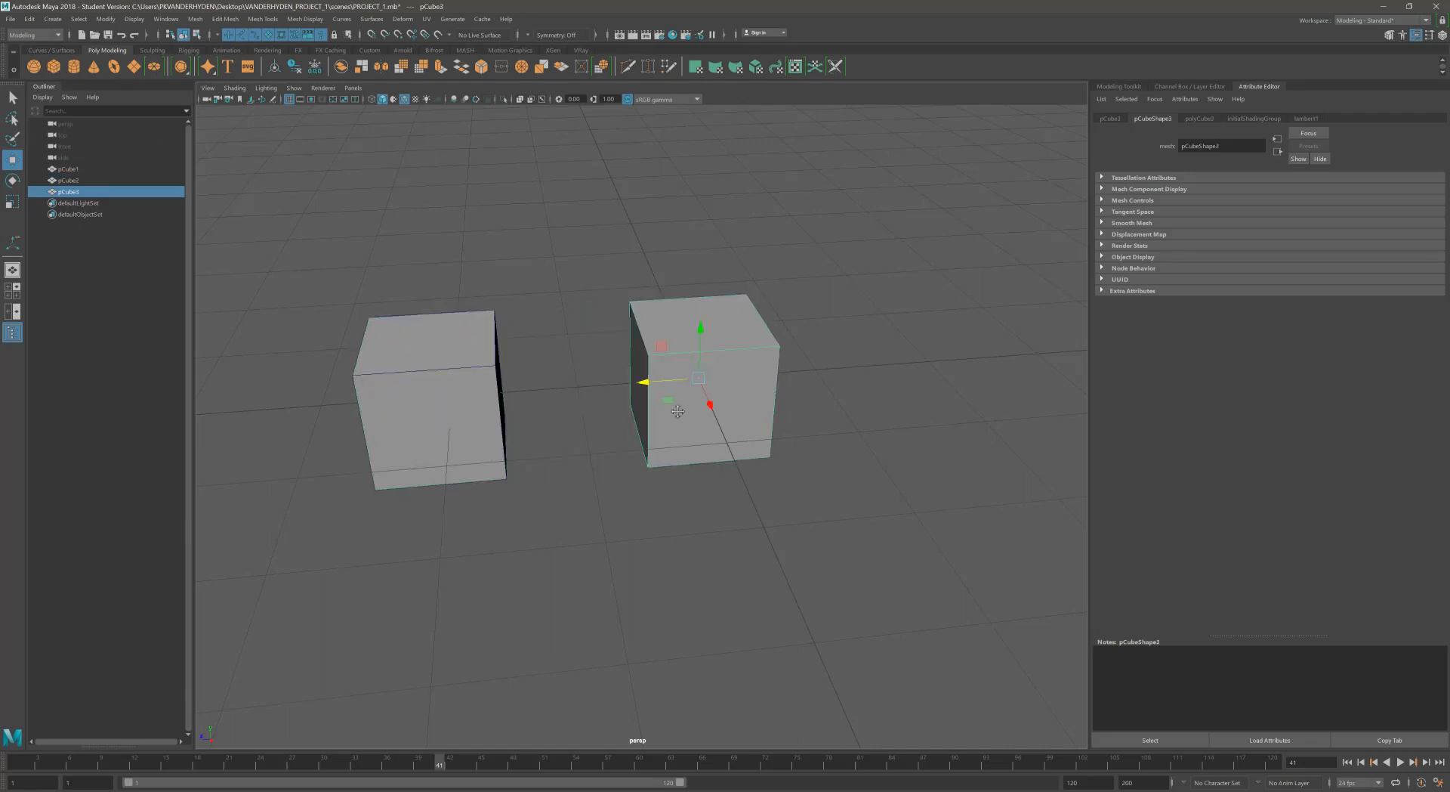
{"action": "middle_click_drag", "start_coordinate": [669, 389], "coordinate": [544, 389], "text": "alt"}
{"action": "left_click_drag", "start_coordinate": [570, 369], "coordinate": [779, 356]}
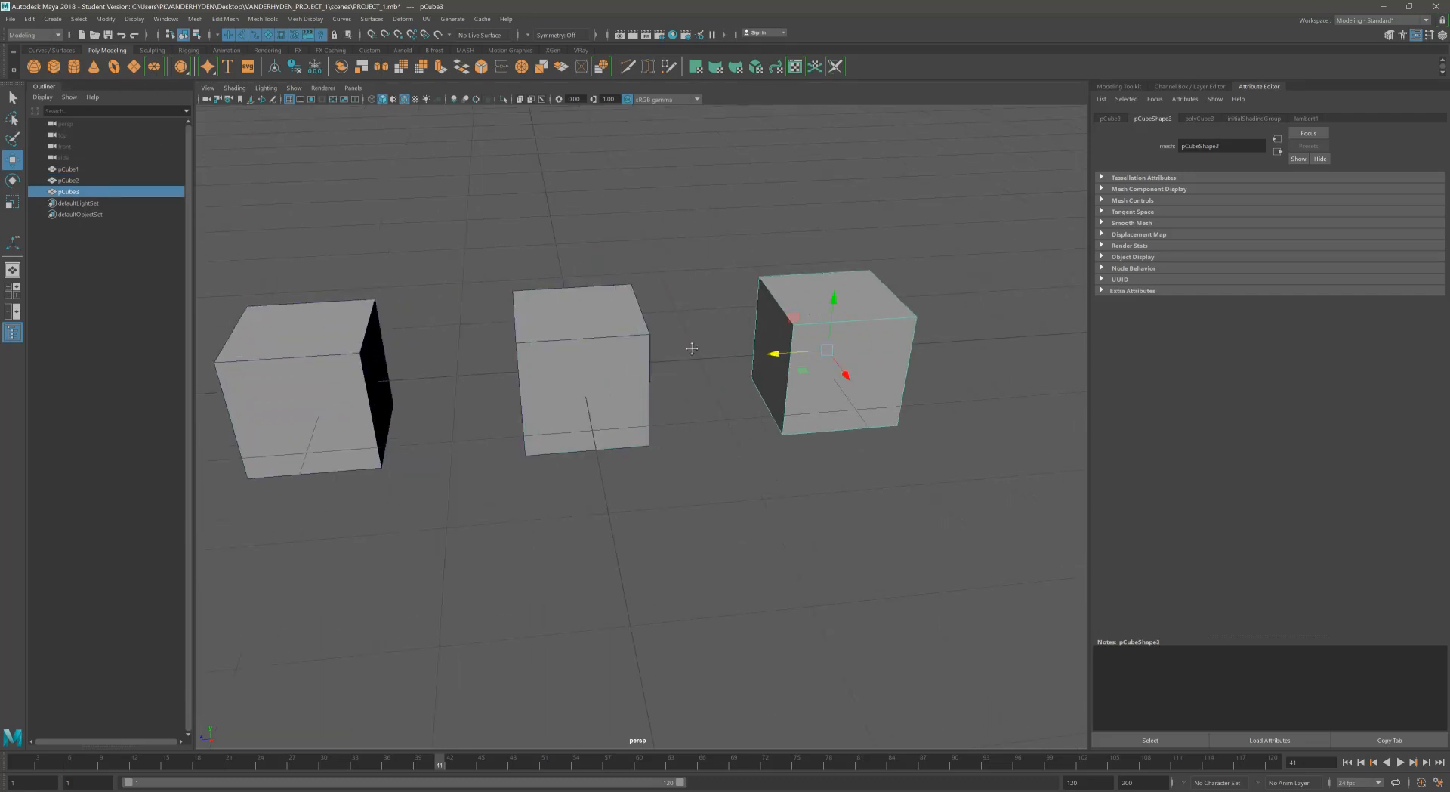
Examine the row of three cubes, selecting pCube2 for a closer comparison with its neighbours.
{"action": "middle_click_drag", "start_coordinate": [689, 350], "coordinate": [800, 349], "text": "alt"}
{"action": "left_click_drag", "start_coordinate": [800, 350], "coordinate": [771, 359], "text": "alt"}
{"action": "right_click_drag", "start_coordinate": [771, 359], "coordinate": [757, 359], "text": "alt"}
{"action": "left_click_drag", "start_coordinate": [757, 359], "coordinate": [598, 306], "text": "alt"}
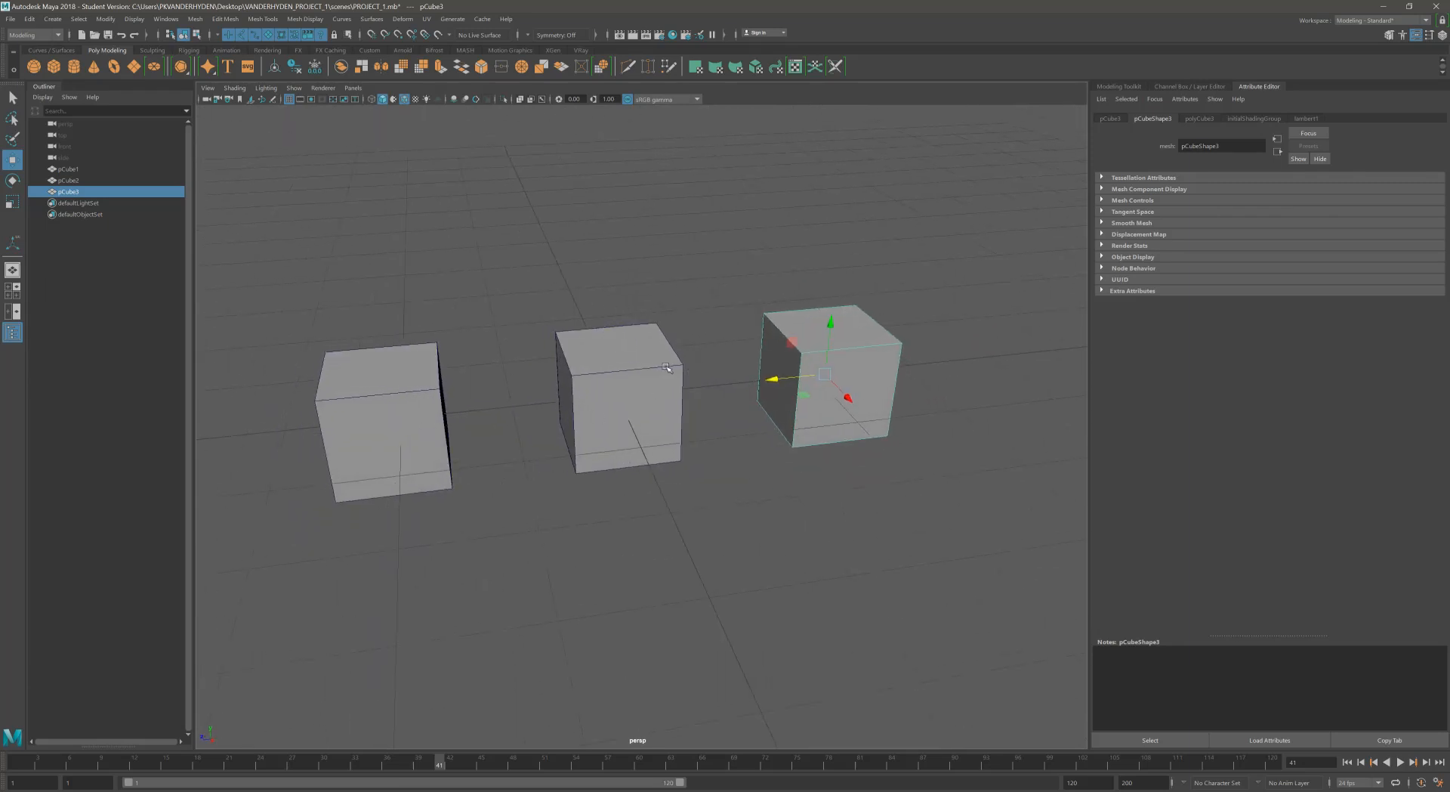
{"action": "left_click_drag", "start_coordinate": [651, 406], "coordinate": [690, 414], "text": "alt"}
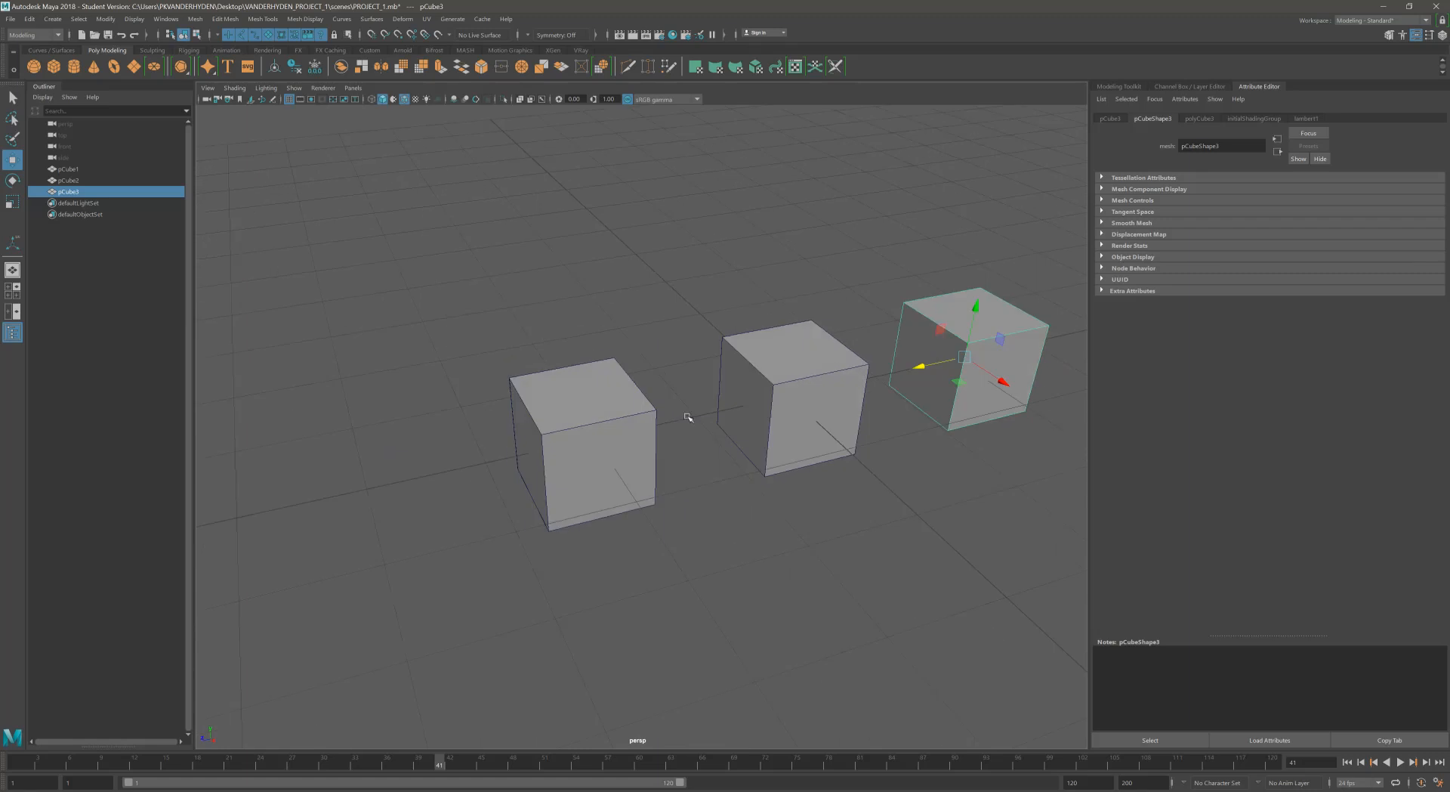
{"action": "left_click", "coordinate": [600, 427]}
{"action": "right_click_drag", "start_coordinate": [544, 401], "coordinate": [718, 395], "text": "alt"}
{"action": "middle_click_drag", "start_coordinate": [661, 415], "coordinate": [725, 350], "text": "alt"}
{"action": "right_click_drag", "start_coordinate": [692, 329], "coordinate": [681, 326], "text": "alt"}
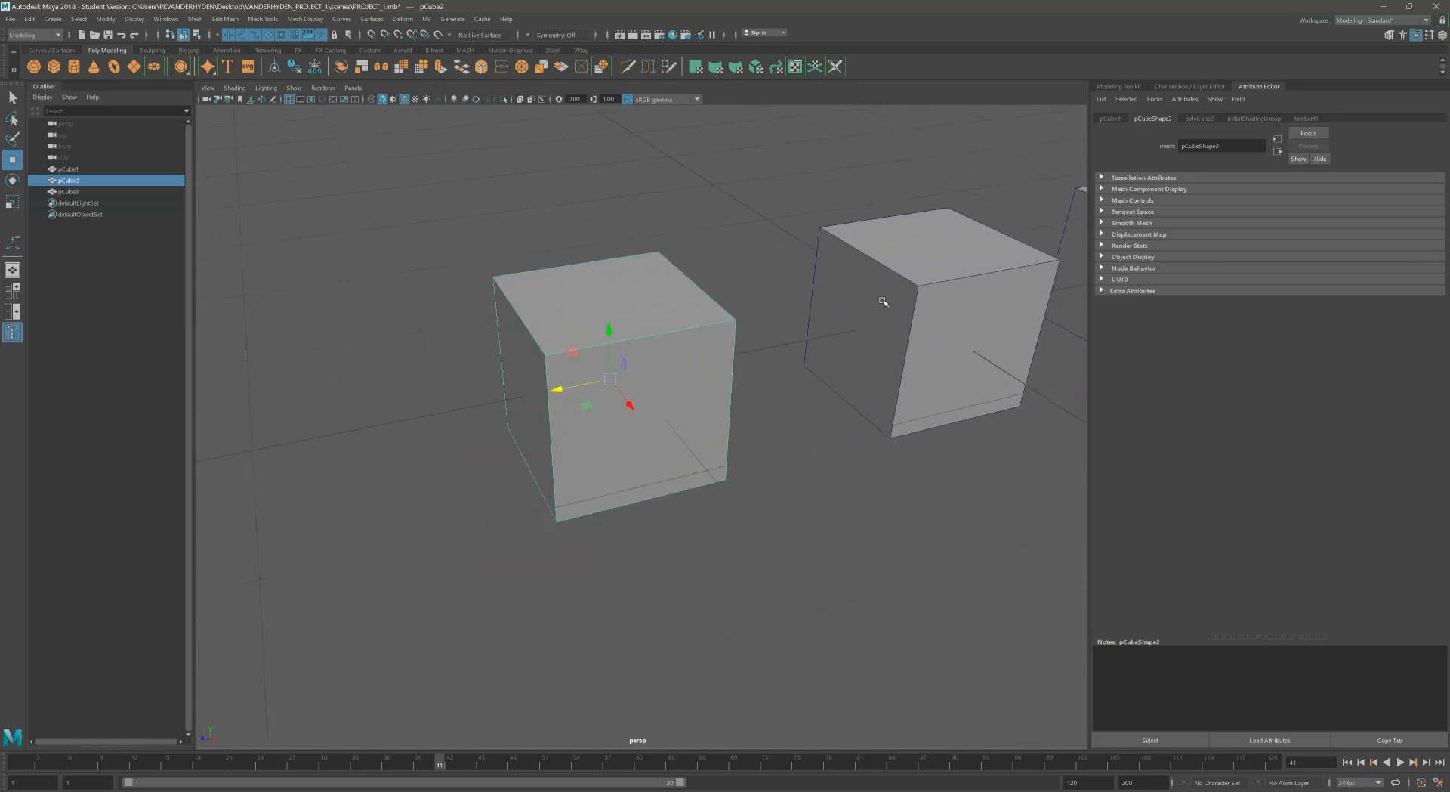
{"action": "middle_click_drag", "start_coordinate": [1031, 301], "coordinate": [914, 320], "text": "alt"}
{"action": "right_click_drag", "start_coordinate": [913, 318], "coordinate": [801, 309], "text": "alt"}
{"action": "middle_click_drag", "start_coordinate": [801, 310], "coordinate": [732, 295], "text": "alt"}
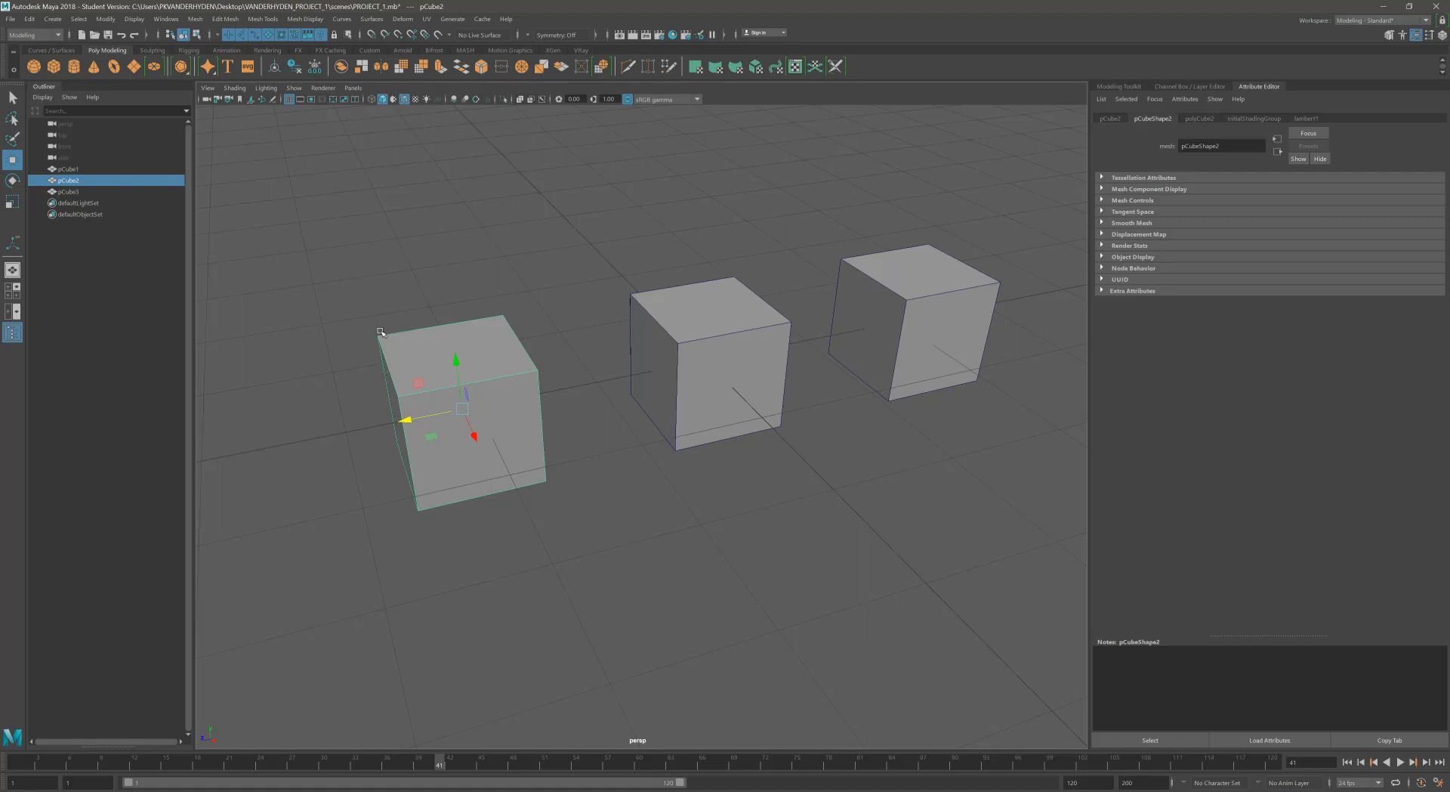
Switch pCube2 to vertex mode and select one of its upper corner vertices.
{"action": "right_click_drag", "start_coordinate": [435, 352], "coordinate": [376, 350]}
{"action": "left_click_drag", "start_coordinate": [362, 309], "coordinate": [387, 347]}
{"action": "middle_click_drag", "start_coordinate": [433, 363], "coordinate": [444, 368], "text": "alt"}
{"action": "left_click_drag", "start_coordinate": [445, 368], "coordinate": [674, 330], "text": "alt"}
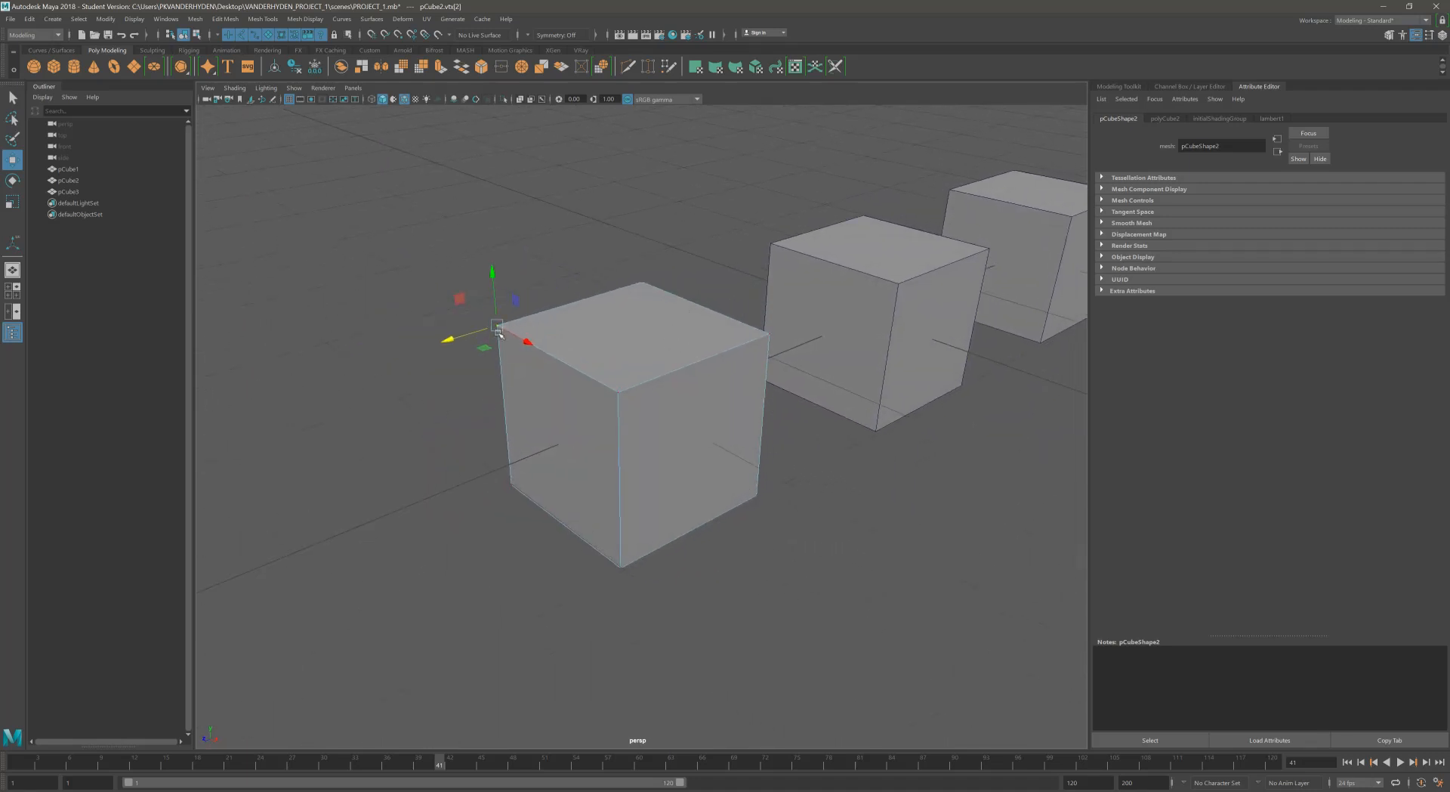
Return to object mode and set the middle cube's width, height and depth subdivisions to 10 each.
{"action": "left_click_drag", "start_coordinate": [540, 489], "coordinate": [679, 395], "text": "alt"}
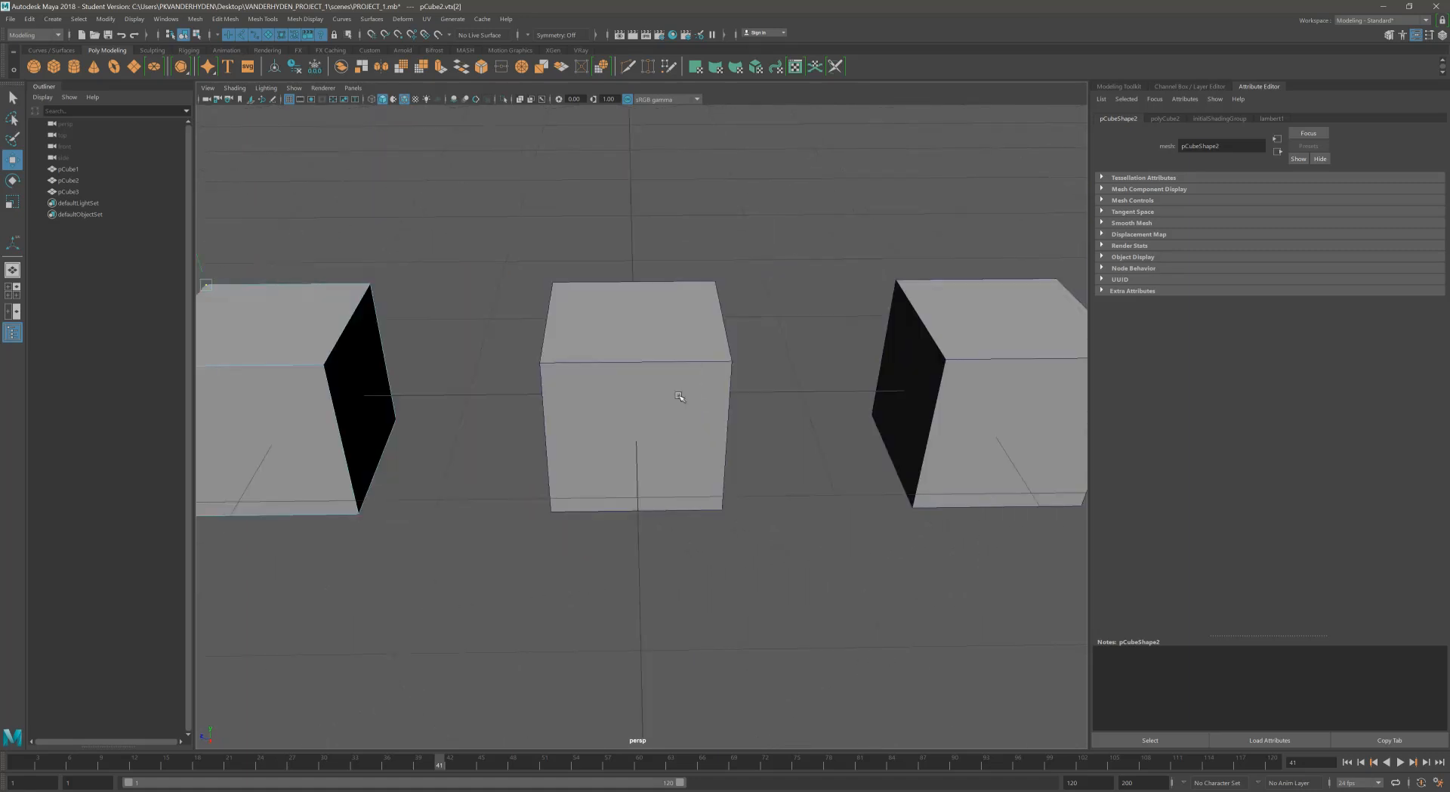
{"action": "key", "text": "F8"}
{"action": "left_click", "coordinate": [663, 345]}
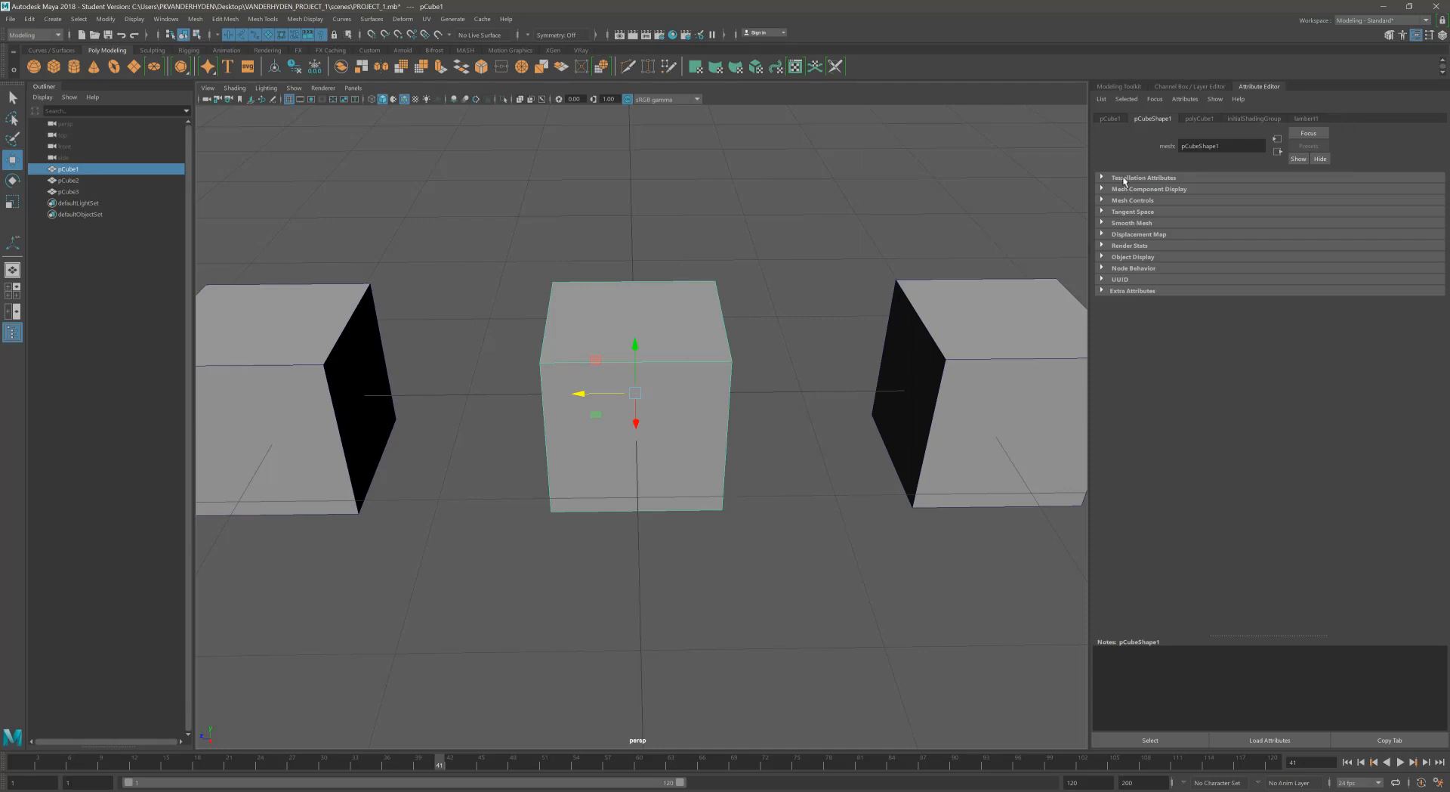
{"action": "left_click", "coordinate": [1208, 118]}
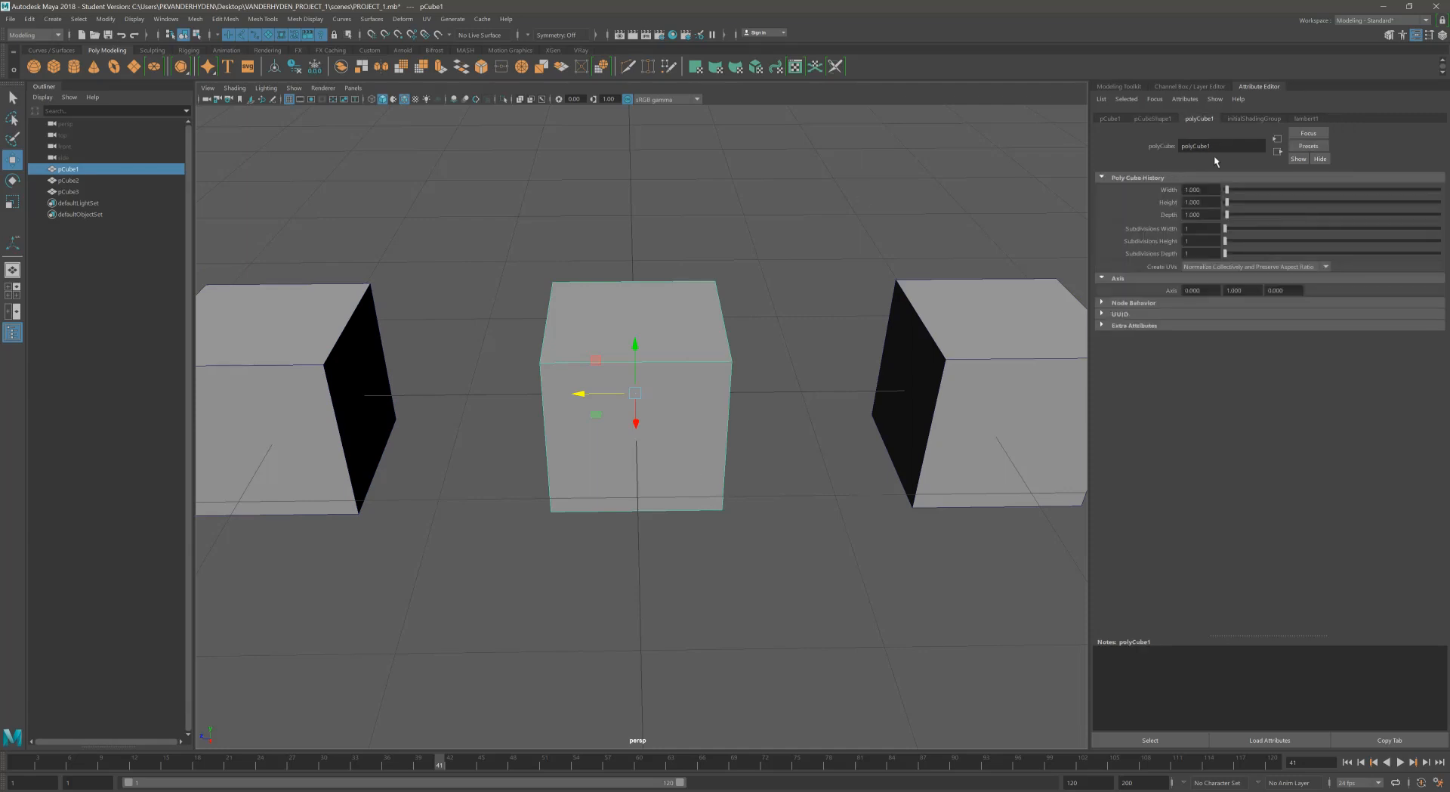
{"action": "left_click_drag", "start_coordinate": [1228, 232], "coordinate": [1256, 231]}
{"action": "left_click", "coordinate": [1210, 230]}
{"action": "type", "text": "10"}
{"action": "key", "text": "Tab"}
{"action": "type", "text": "10"}
{"action": "key", "text": "Tab"}
{"action": "type", "text": "10"}
{"action": "key", "text": "Tab"}
Set pCube3's width, height and depth subdivisions to 100 each.
{"action": "left_click", "coordinate": [954, 340]}
{"action": "middle_click_drag", "start_coordinate": [954, 339], "coordinate": [796, 322], "text": "alt"}
{"action": "left_click", "coordinate": [1190, 226]}
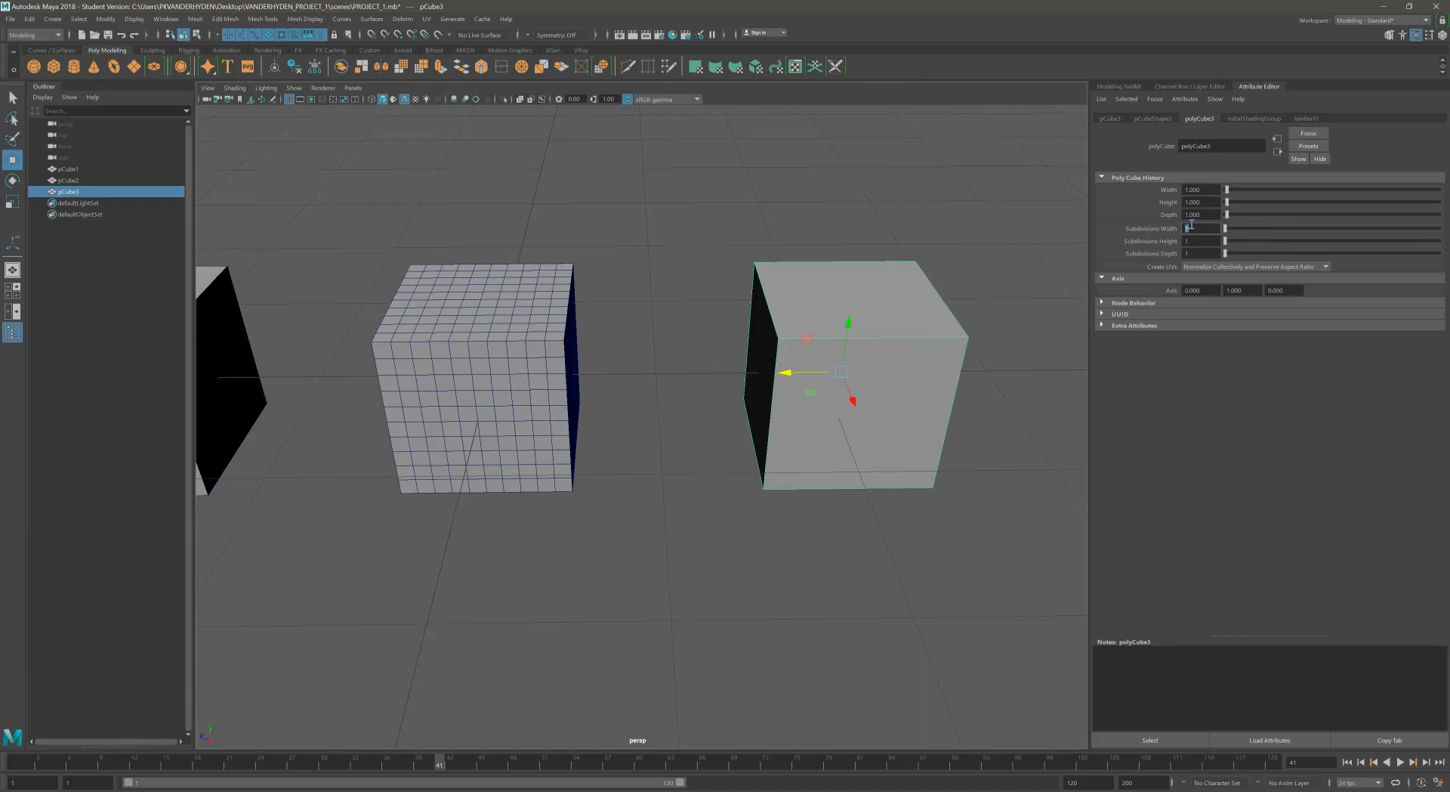
{"action": "type", "text": "100"}
{"action": "key", "text": "Tab"}
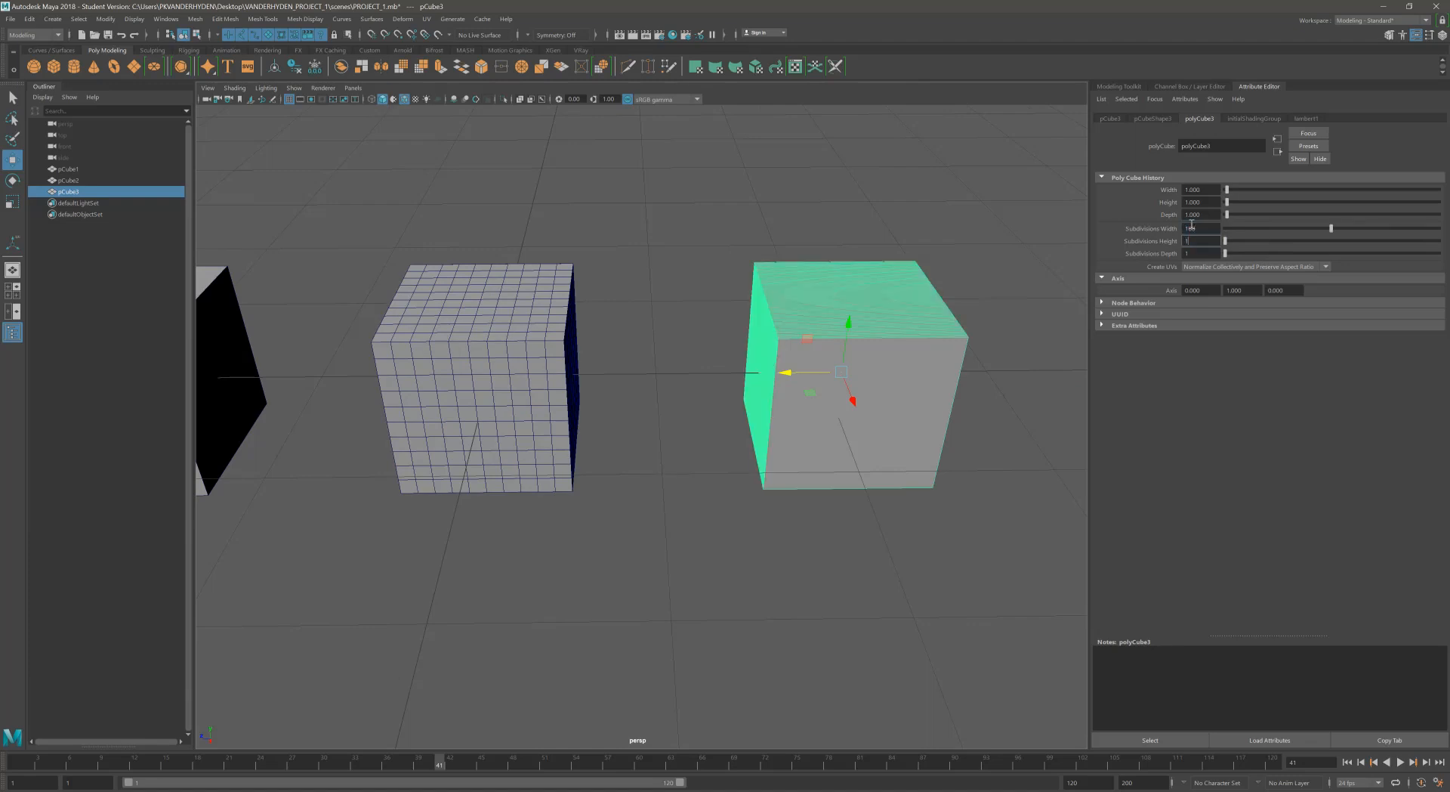
{"action": "type", "text": "100"}
{"action": "key", "text": "Tab"}
{"action": "type", "text": "100"}
{"action": "key", "text": "Return"}
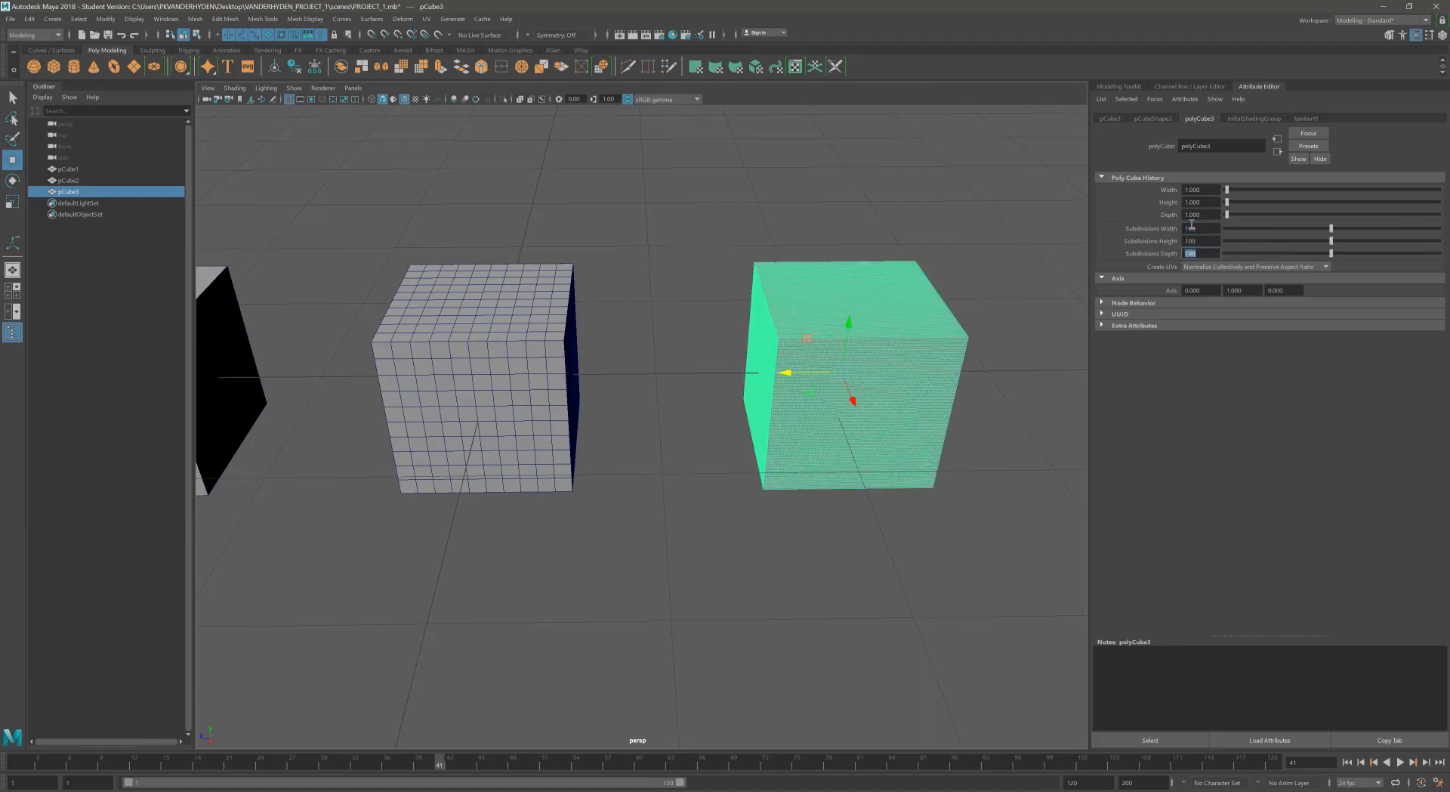
Select a corner vertex on the undivided cube, pCube2, in vertex mode.
{"action": "left_click_drag", "start_coordinate": [581, 378], "coordinate": [613, 379], "text": "alt"}
{"action": "left_click", "coordinate": [654, 365]}
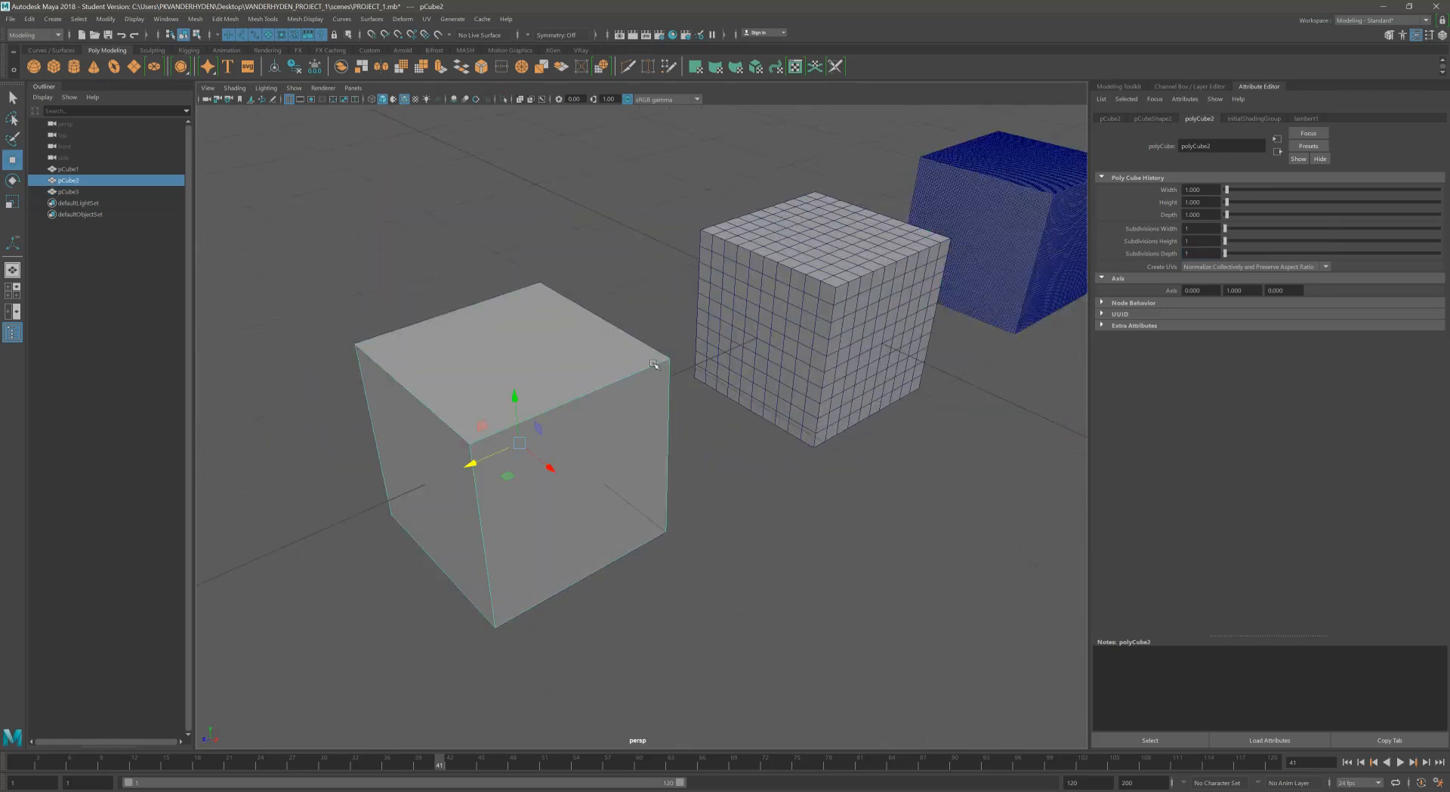
{"action": "scroll", "coordinate": [534, 431], "scroll_direction": "up", "scroll_amount": 2}
{"action": "middle_click_drag", "start_coordinate": [534, 431], "coordinate": [694, 363], "text": "alt"}
{"action": "right_click_drag", "start_coordinate": [654, 309], "coordinate": [544, 275]}
{"action": "left_click", "coordinate": [495, 241]}
{"action": "mouse_move", "coordinate": [454, 259]}
{"action": "left_mouse_down"}
{"action": "mouse_move", "coordinate": [548, 230]}
{"action": "mouse_move", "coordinate": [453, 257]}
{"action": "left_mouse_up"}
Select a small group of top-face vertices on the 10-subdivision middle cube in vertex mode.
{"action": "middle_click_drag", "start_coordinate": [815, 280], "coordinate": [712, 317], "text": "alt"}
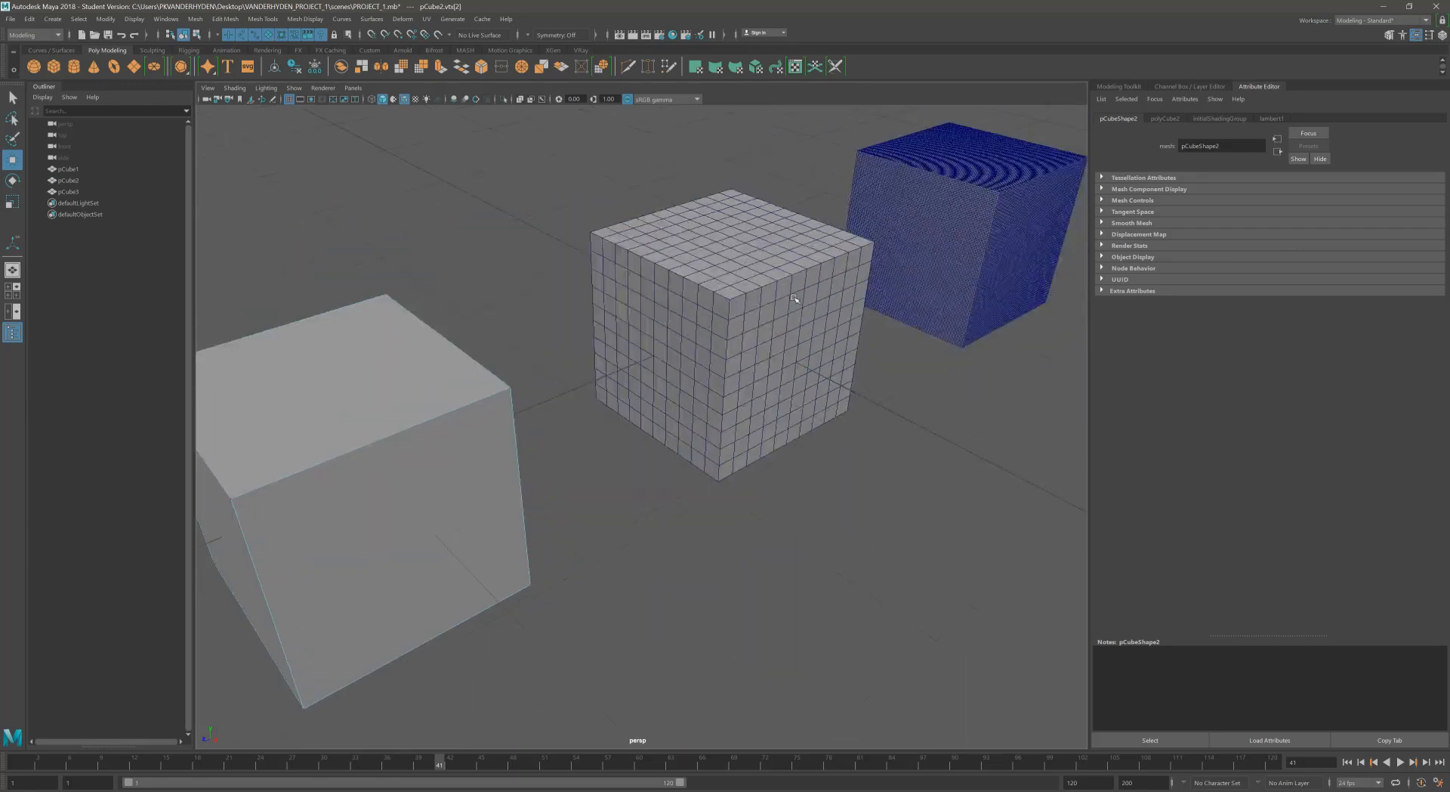
{"action": "left_click_drag", "start_coordinate": [782, 309], "coordinate": [742, 282], "text": "alt"}
{"action": "middle_click_drag", "start_coordinate": [741, 283], "coordinate": [734, 274], "text": "alt"}
{"action": "right_click_drag", "start_coordinate": [690, 278], "coordinate": [761, 285], "text": "alt"}
{"action": "left_click_drag", "start_coordinate": [762, 285], "coordinate": [761, 283], "text": "alt"}
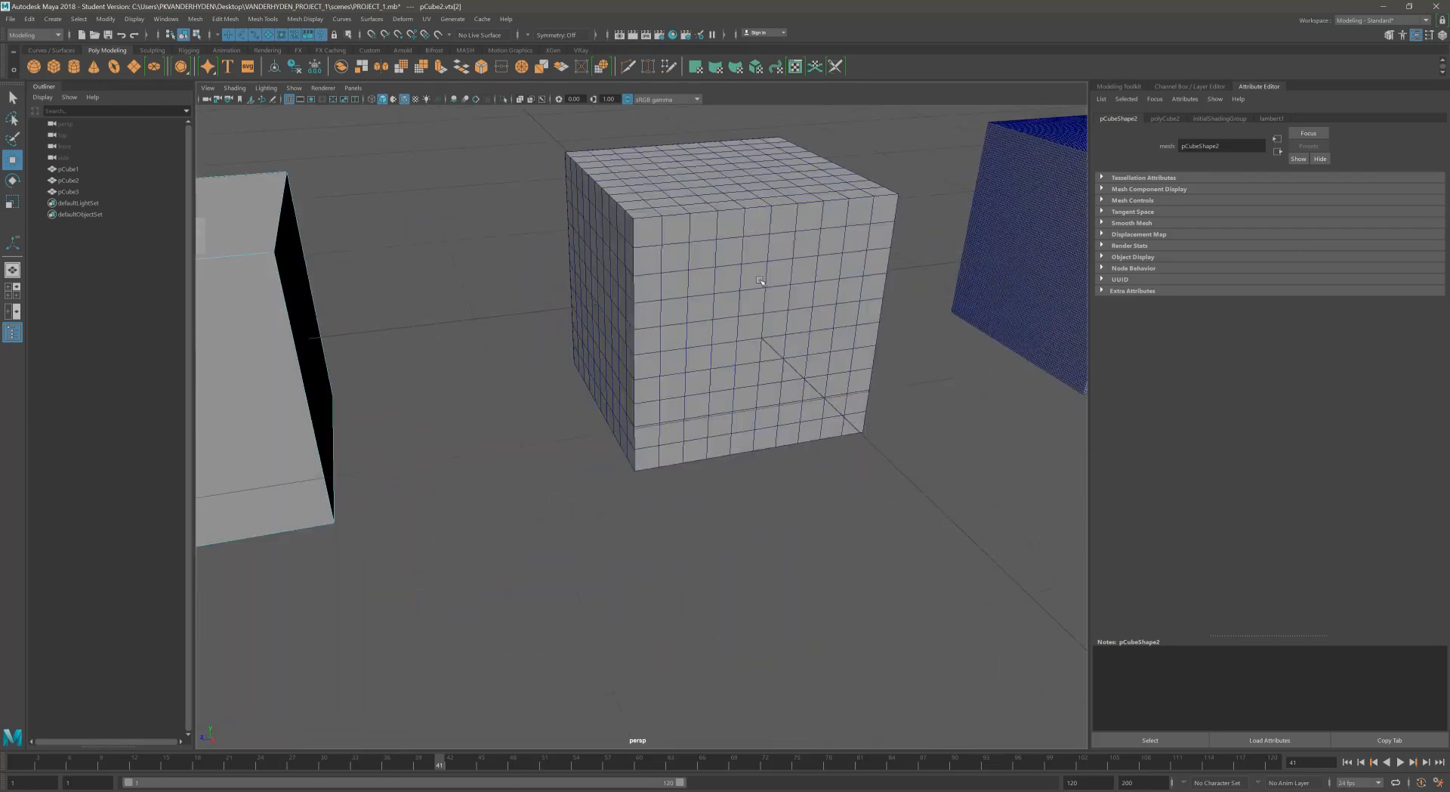
{"action": "right_click_drag", "start_coordinate": [667, 237], "coordinate": [623, 237]}
{"action": "left_click_drag", "start_coordinate": [639, 139], "coordinate": [686, 171]}
{"action": "left_click_drag", "start_coordinate": [666, 108], "coordinate": [928, 324]}
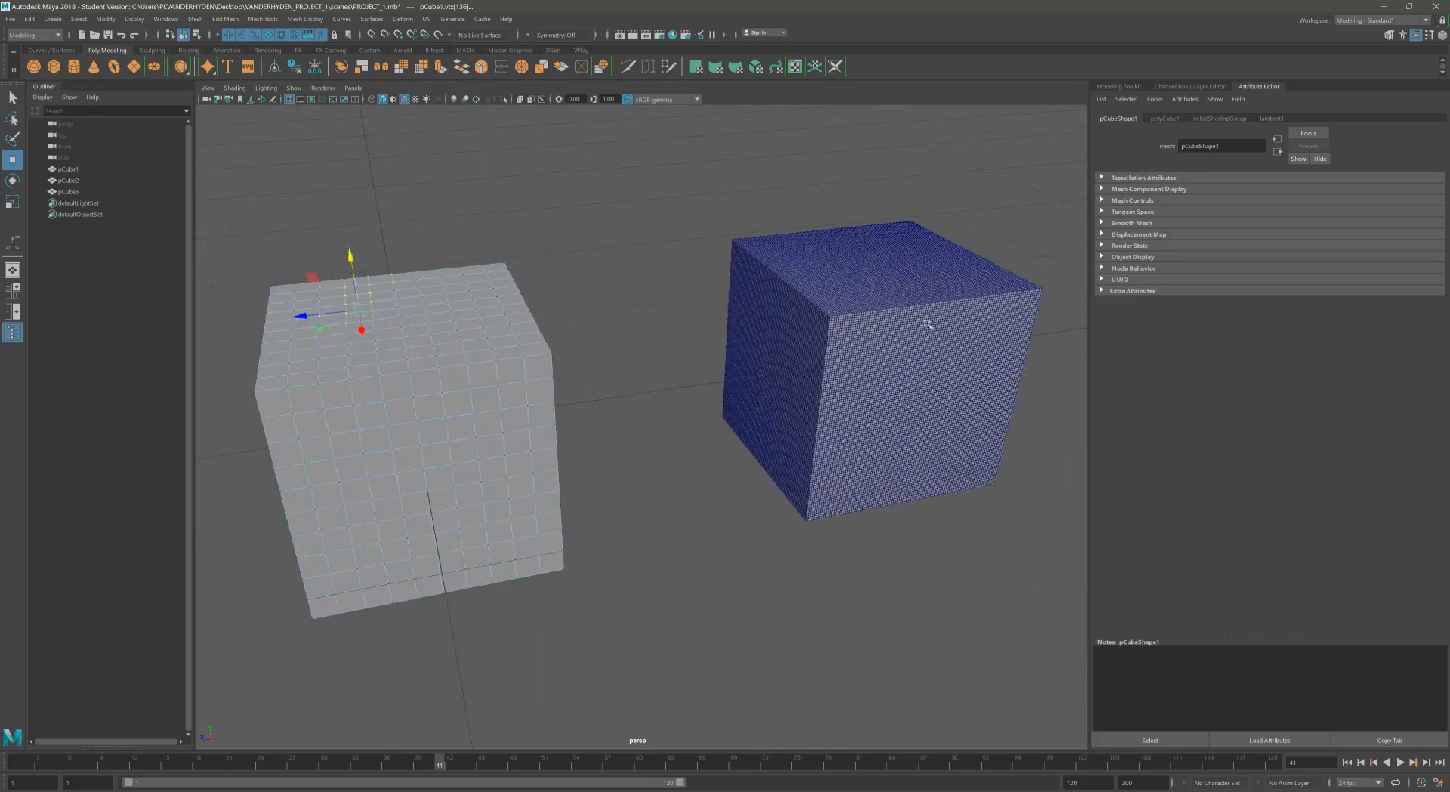
Try to raise a patch of top-face vertices on the 100-subdivision cube, undo the move and clear the selection.
{"action": "right_click_drag", "start_coordinate": [811, 257], "coordinate": [767, 255]}
{"action": "left_click_drag", "start_coordinate": [813, 225], "coordinate": [877, 295]}
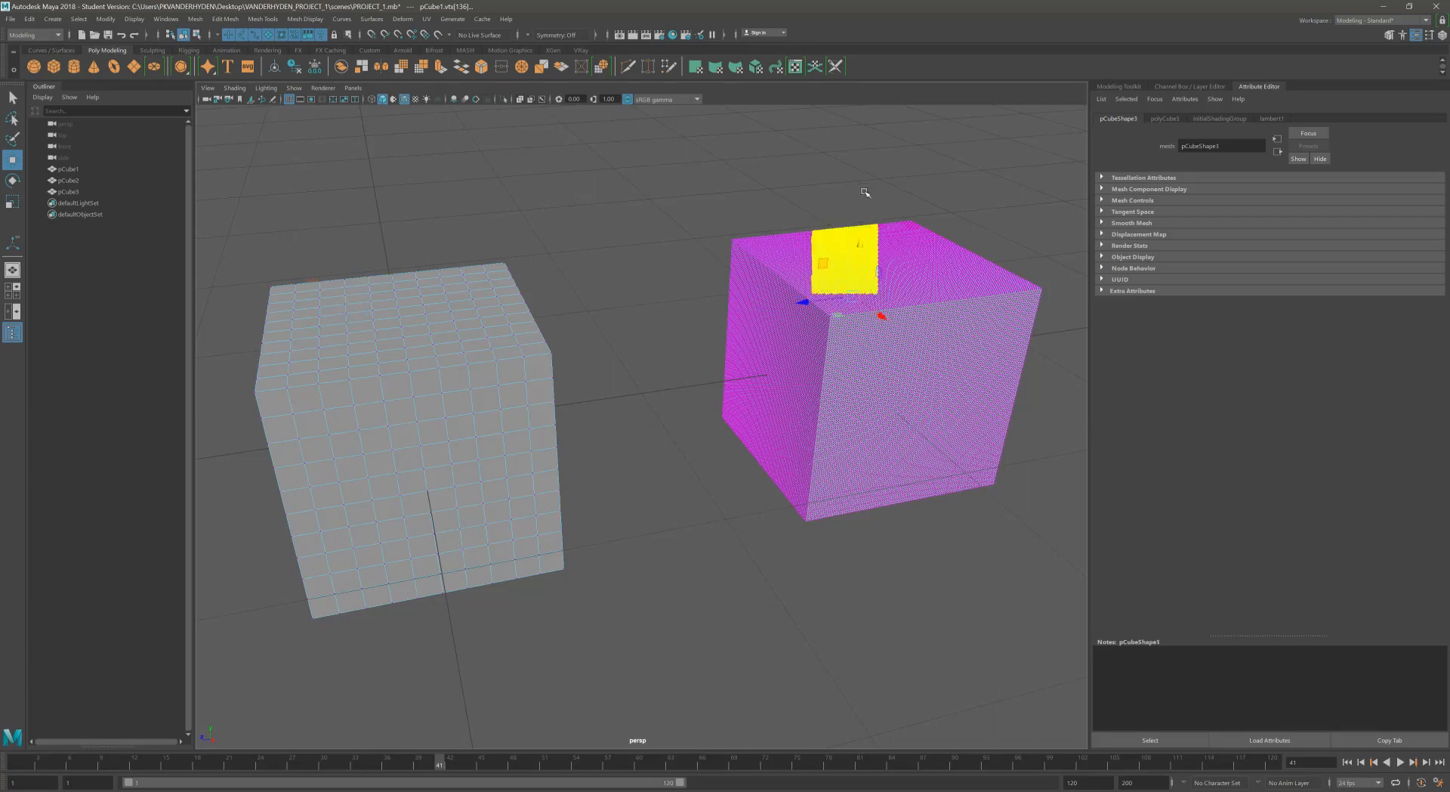
{"action": "left_click_drag", "start_coordinate": [859, 245], "coordinate": [868, 177]}
{"action": "key", "text": "ctrl+z"}
{"action": "middle_click_drag", "start_coordinate": [882, 298], "coordinate": [908, 279], "text": "alt"}
{"action": "right_click_drag", "start_coordinate": [909, 279], "coordinate": [755, 308], "text": "alt"}
{"action": "left_click_drag", "start_coordinate": [755, 308], "coordinate": [854, 342], "text": "alt"}
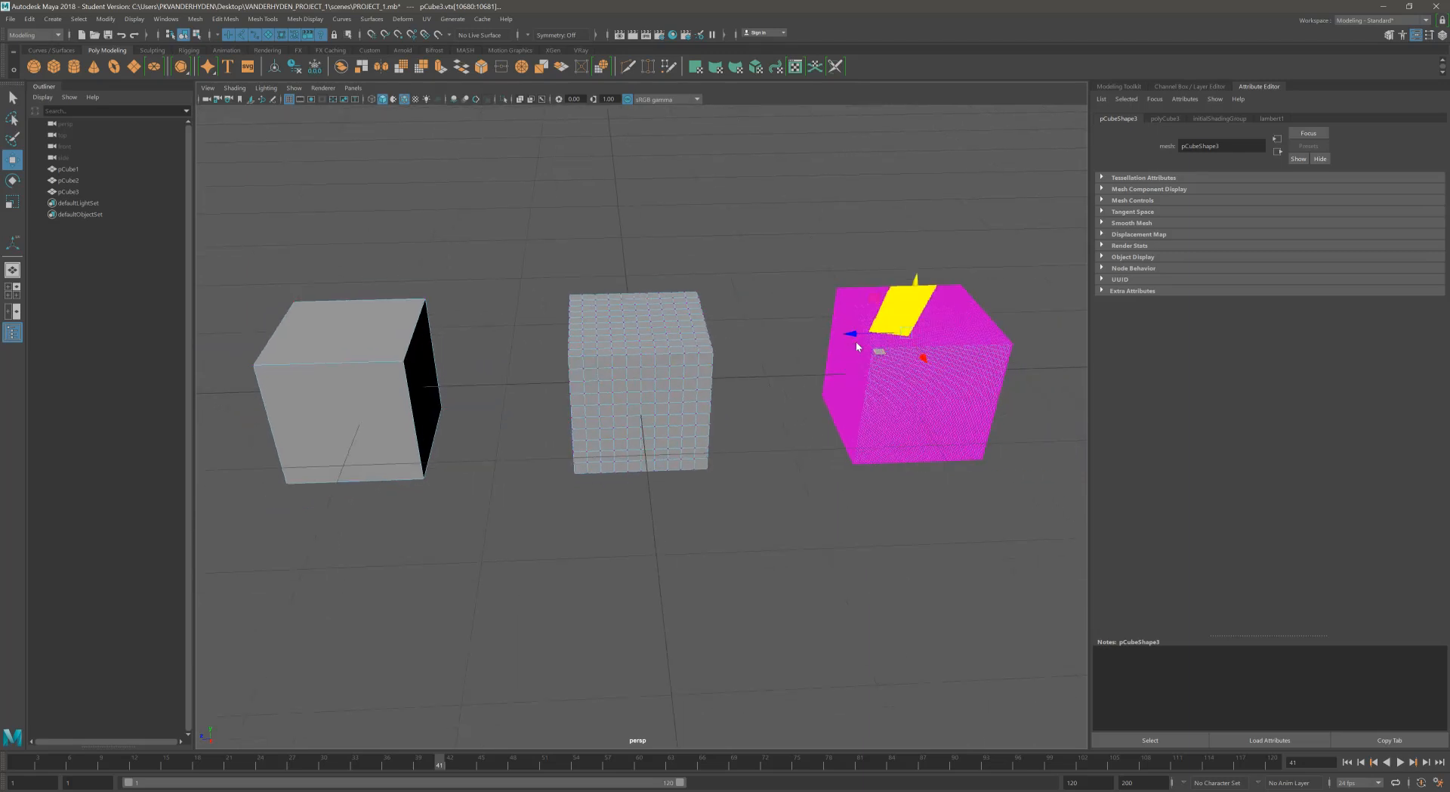
{"action": "left_click", "coordinate": [814, 290]}
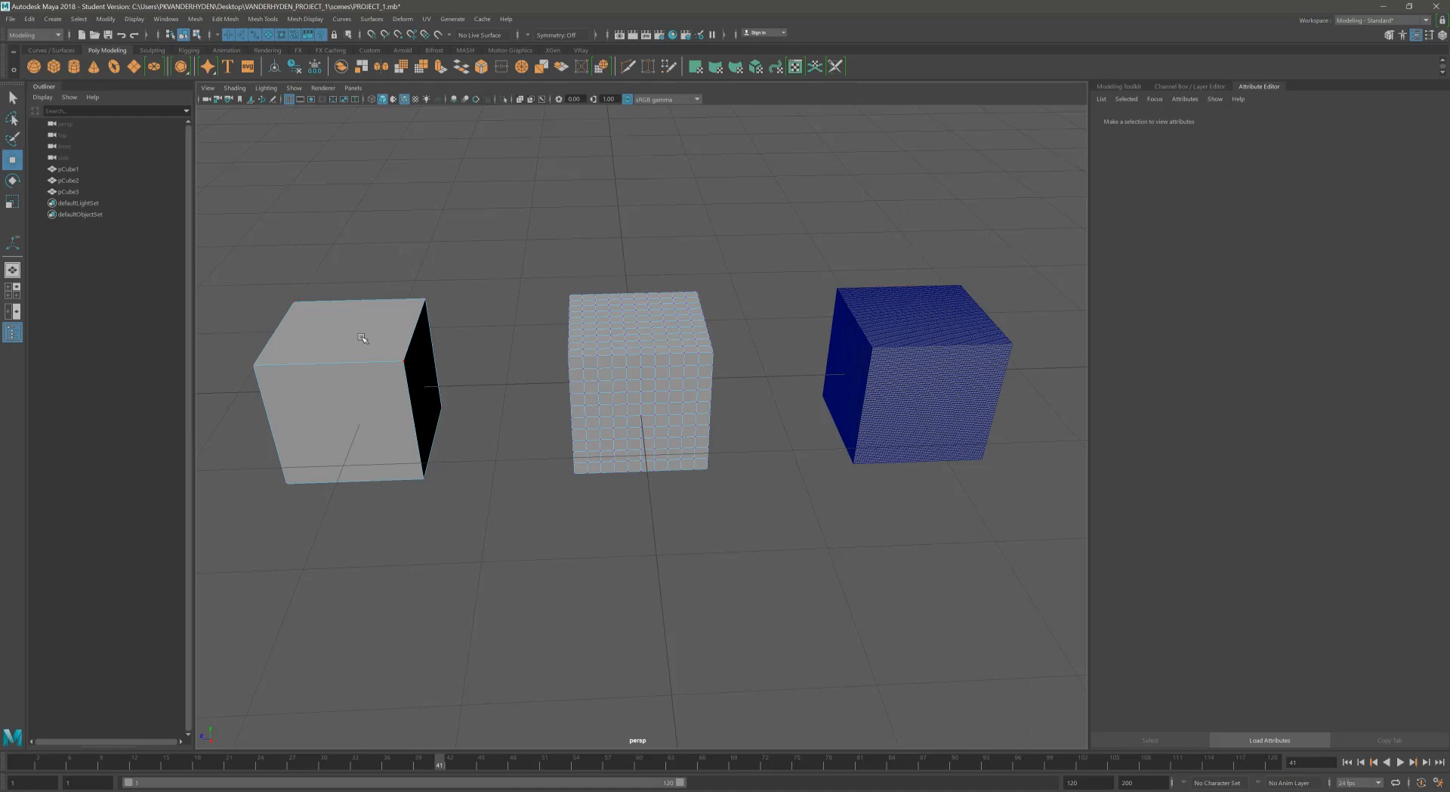
Examine the 100-subdivision cube's dense mesh up close and select a single vertex on its top face.
{"action": "middle_click_drag", "start_coordinate": [392, 376], "coordinate": [474, 358], "text": "alt"}
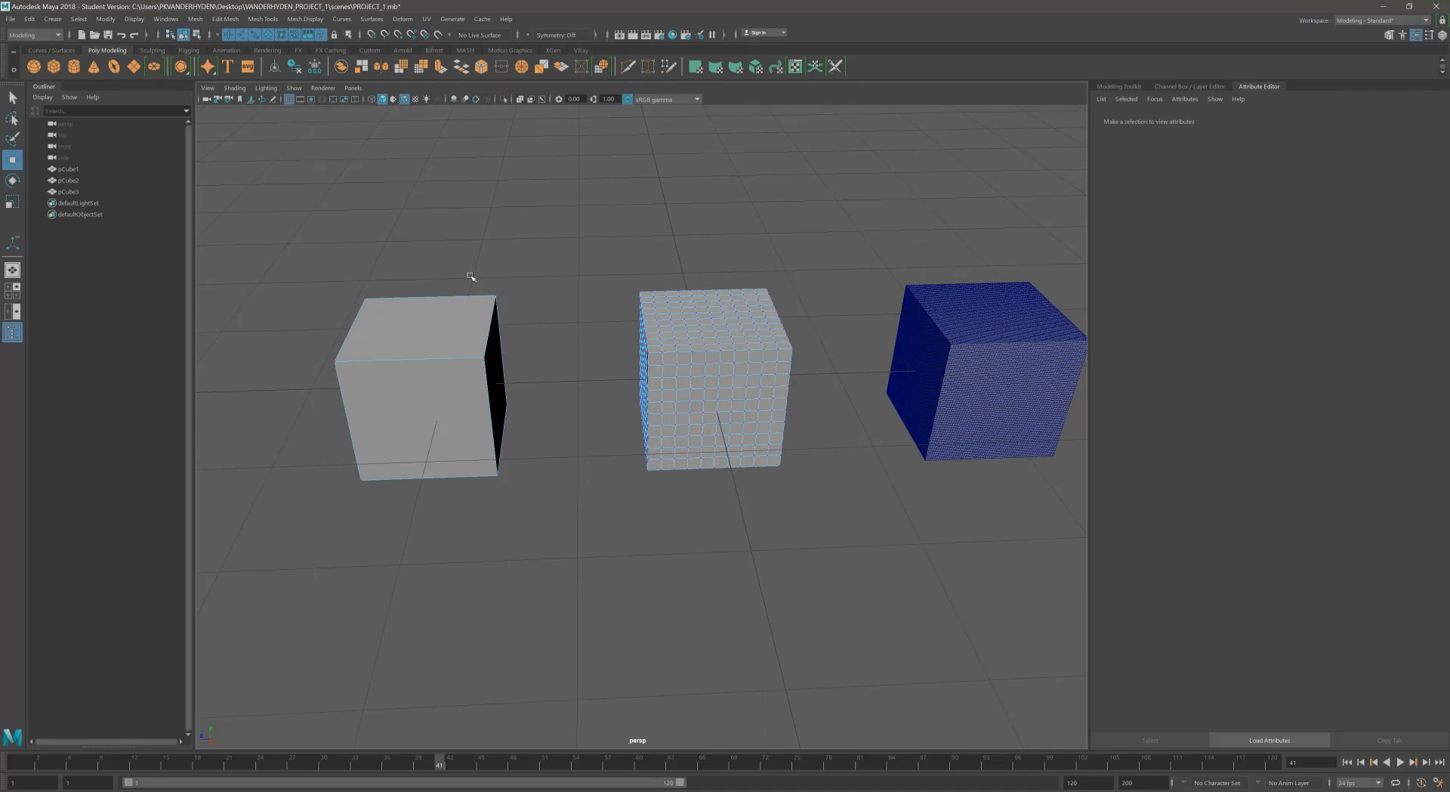
{"action": "middle_click_drag", "start_coordinate": [515, 386], "coordinate": [529, 385], "text": "alt"}
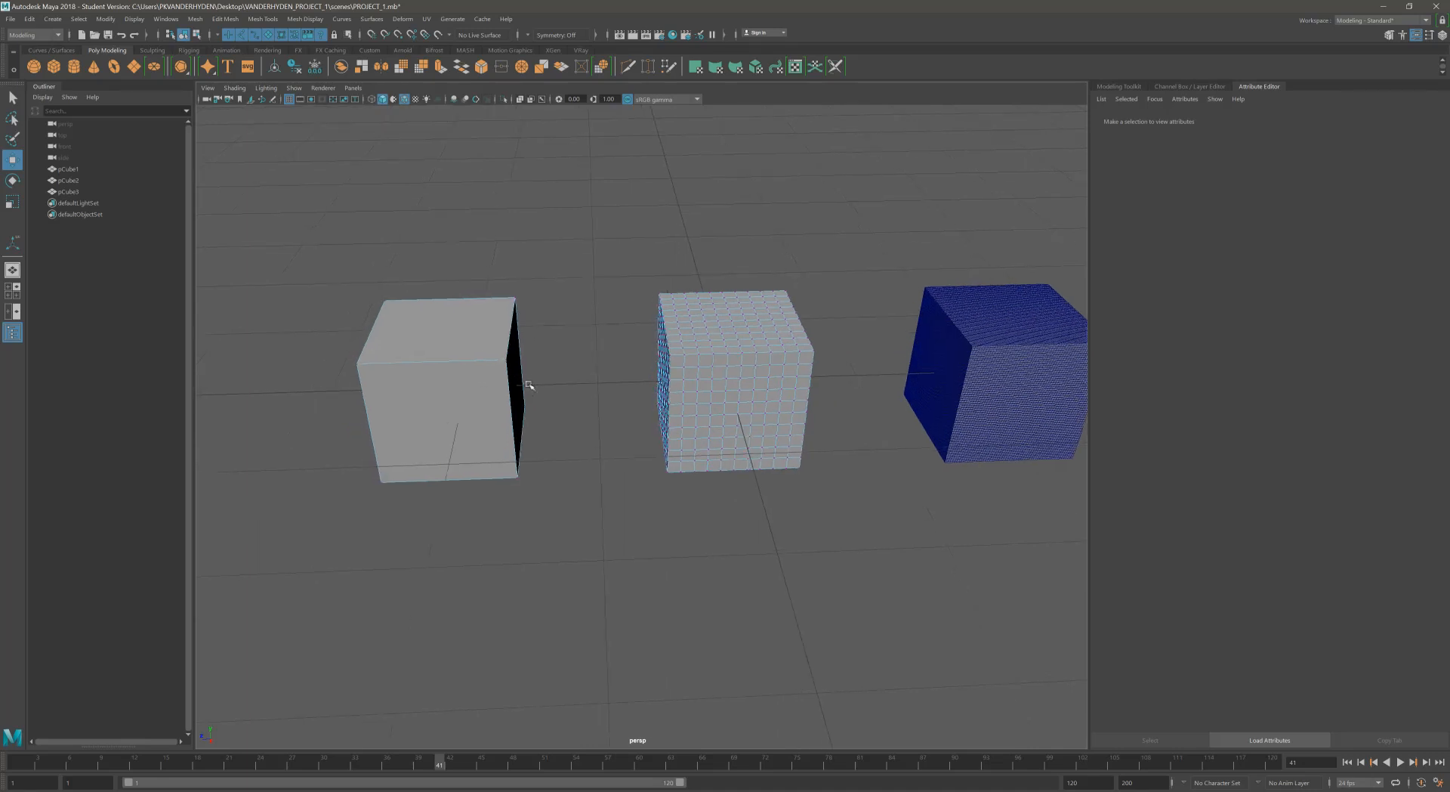
{"action": "middle_click_drag", "start_coordinate": [807, 397], "coordinate": [586, 433], "text": "alt"}
{"action": "right_click_drag", "start_coordinate": [586, 434], "coordinate": [845, 424], "text": "alt"}
{"action": "middle_click_drag", "start_coordinate": [835, 396], "coordinate": [722, 411], "text": "alt"}
{"action": "mouse_move", "coordinate": [722, 412]}
{"action": "left_mouse_down", "text": "alt"}
{"action": "mouse_move", "coordinate": [754, 398]}
{"action": "mouse_move", "coordinate": [720, 394]}
{"action": "left_mouse_up", "text": "alt"}
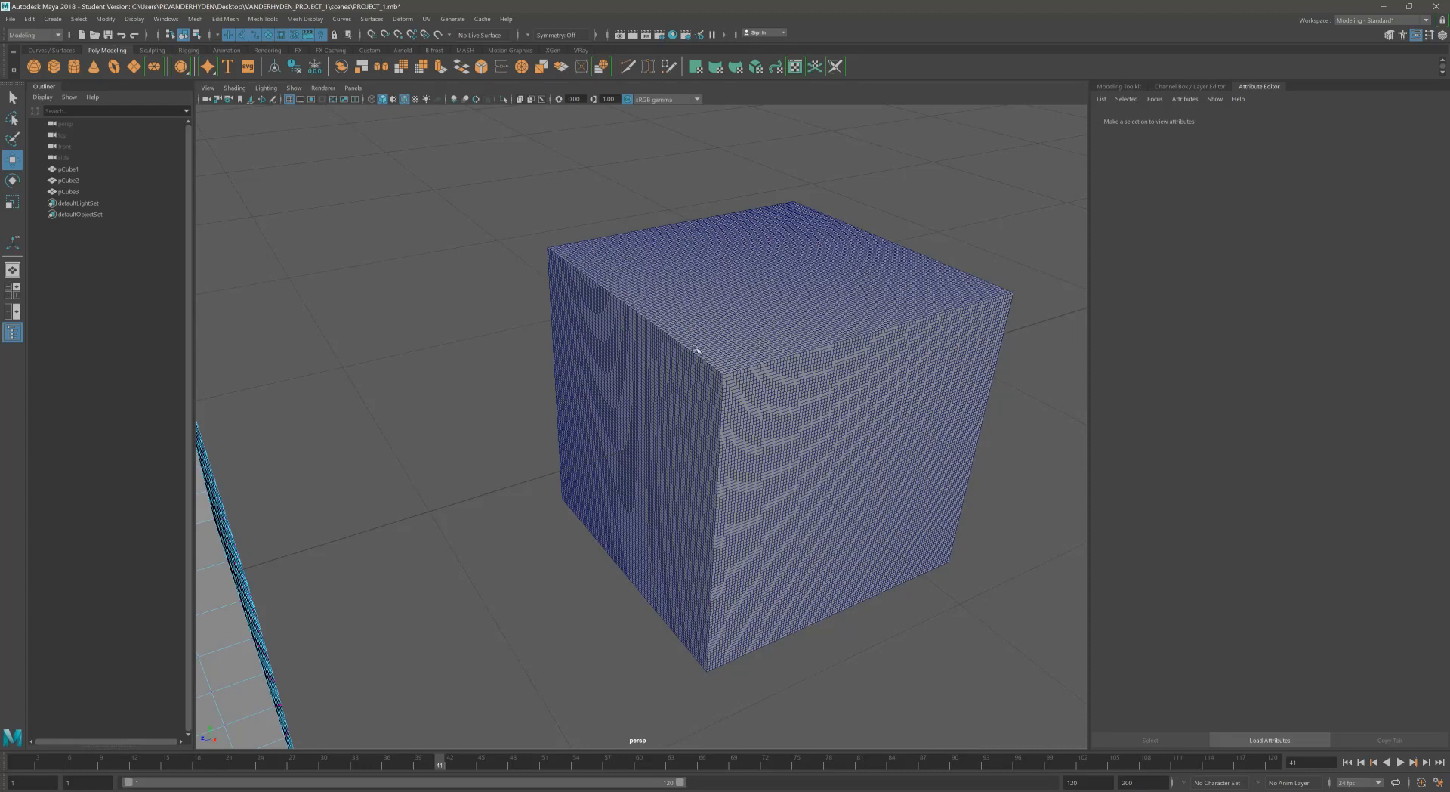
{"action": "scroll", "coordinate": [727, 376], "scroll_direction": "up", "scroll_amount": 10}
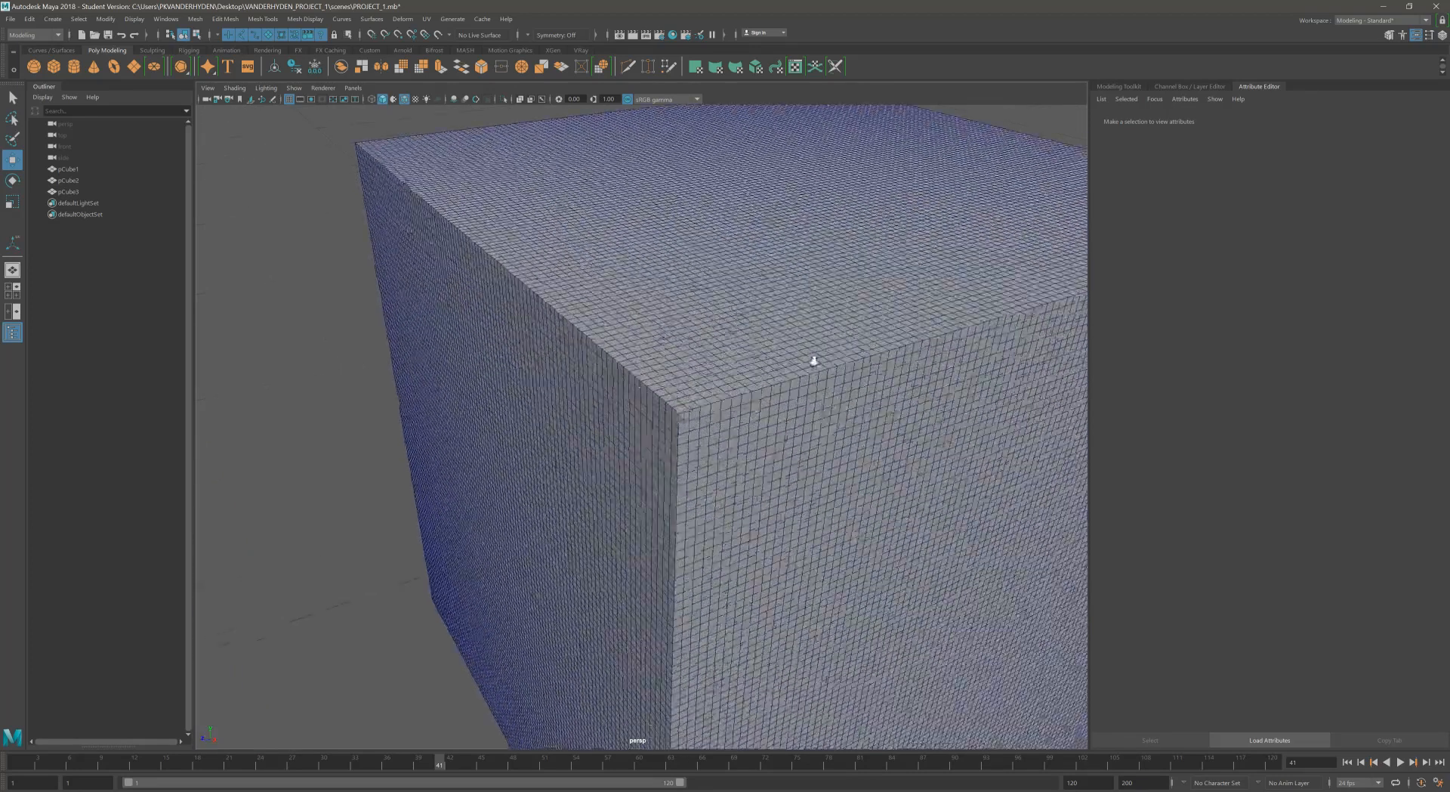
{"action": "right_click_drag", "start_coordinate": [679, 384], "coordinate": [622, 385]}
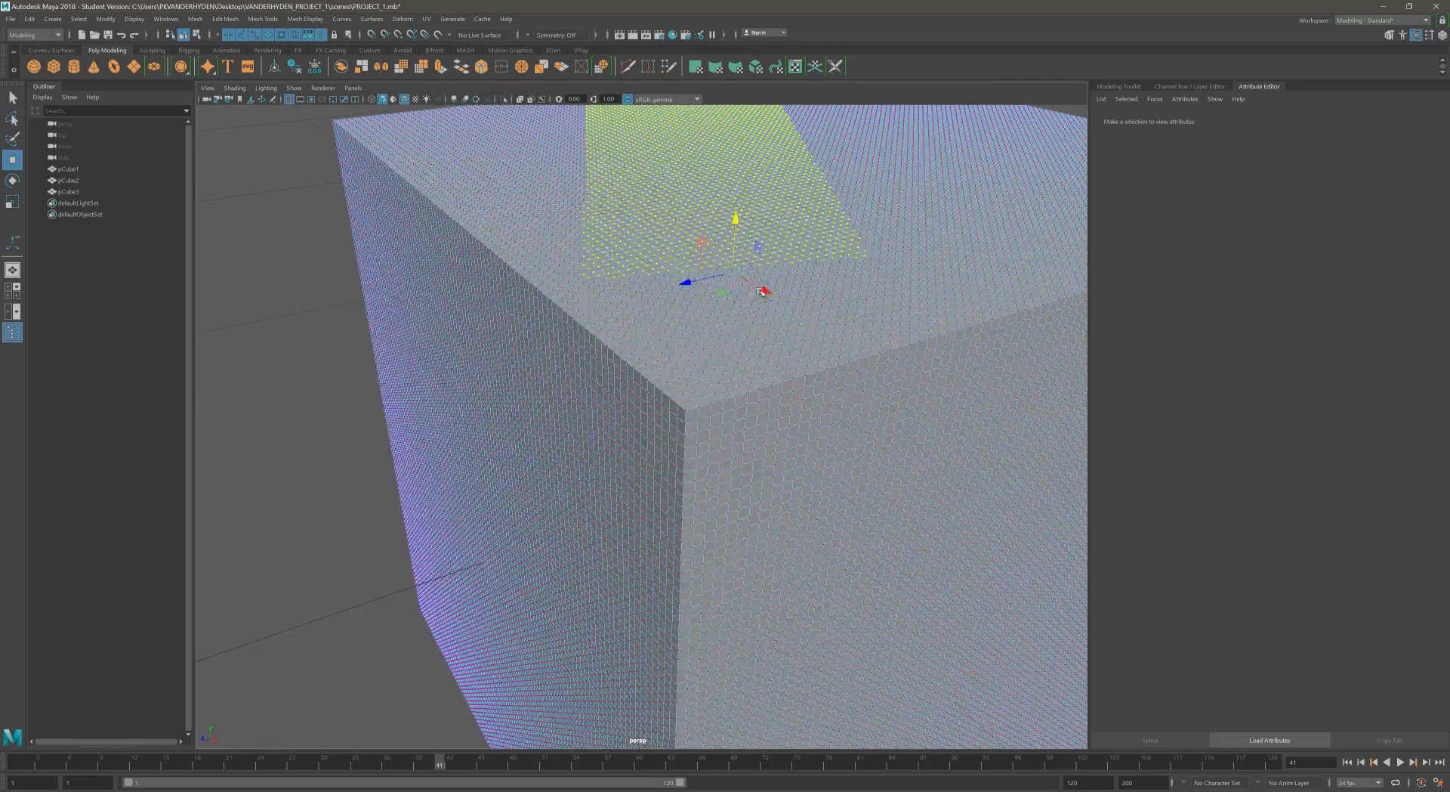
{"action": "left_click", "coordinate": [654, 336]}
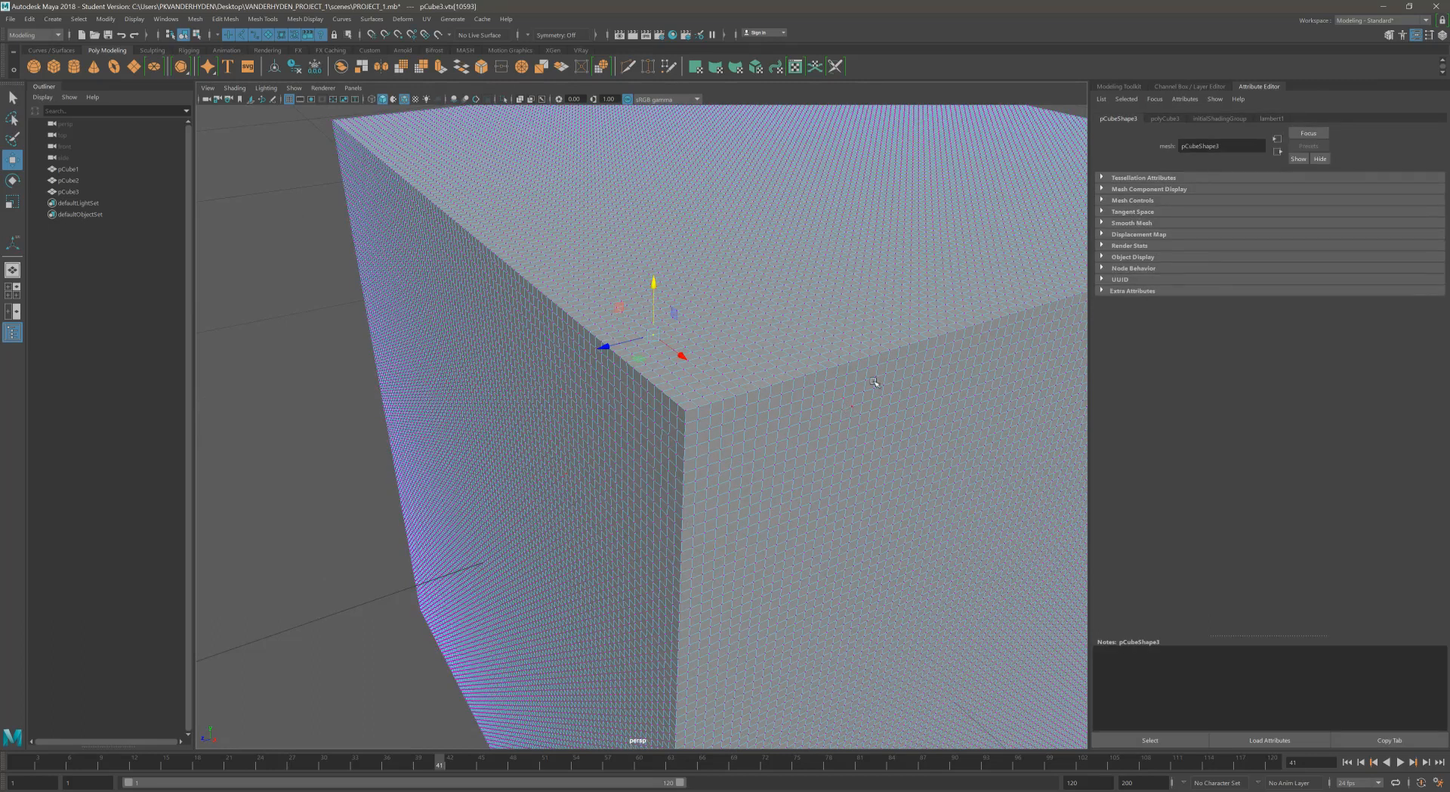
Return the cubes from vertex mode to object mode and clear the selection.
{"action": "right_click_drag", "start_coordinate": [784, 418], "coordinate": [397, 429], "text": "alt"}
{"action": "middle_click_drag", "start_coordinate": [397, 429], "coordinate": [748, 286], "text": "alt"}
{"action": "left_click_drag", "start_coordinate": [748, 286], "coordinate": [673, 314], "text": "alt"}
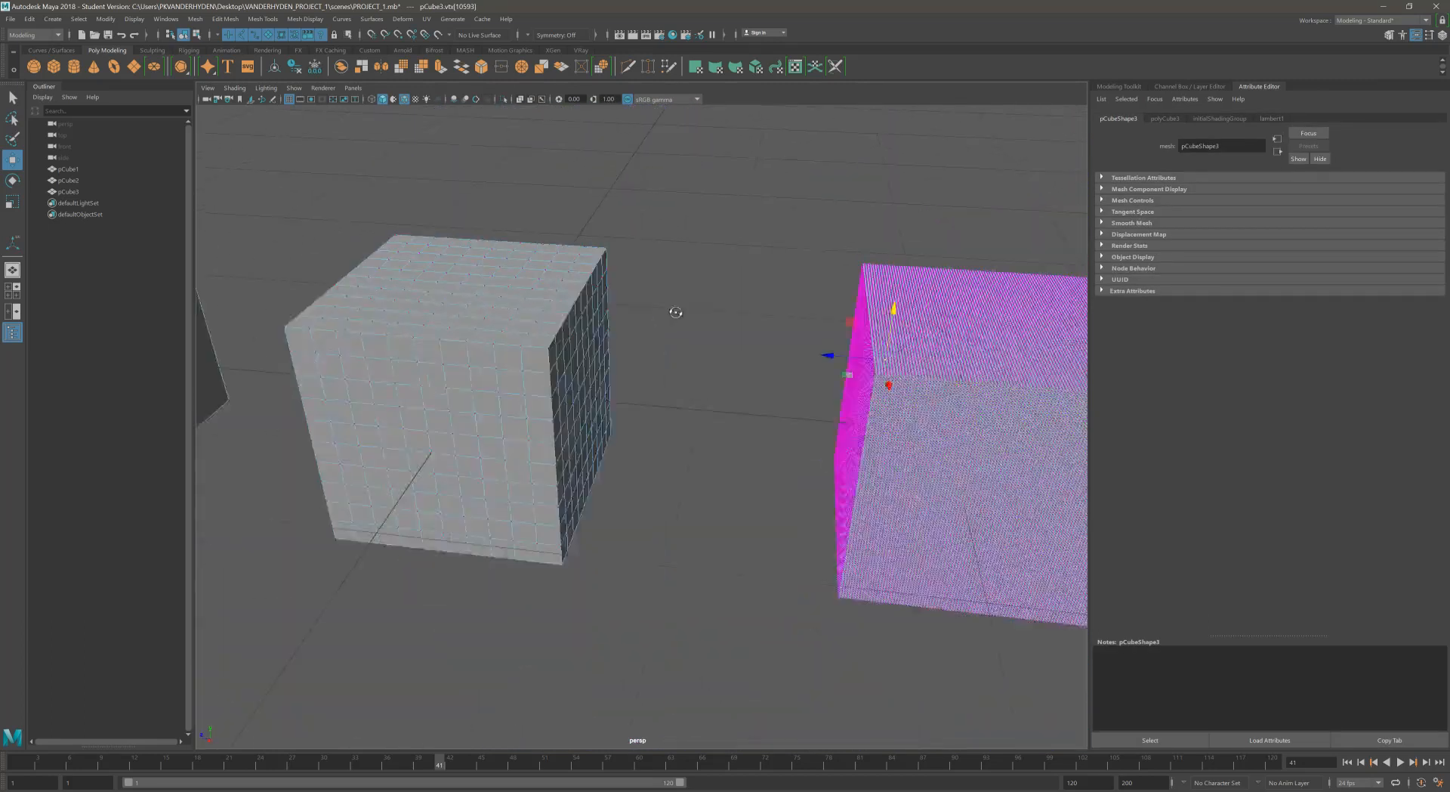
{"action": "right_click_drag", "start_coordinate": [673, 315], "coordinate": [536, 316], "text": "alt"}
{"action": "left_click_drag", "start_coordinate": [535, 315], "coordinate": [456, 310], "text": "alt"}
{"action": "right_click_drag", "start_coordinate": [315, 364], "coordinate": [372, 344]}
{"action": "left_click", "coordinate": [705, 225]}
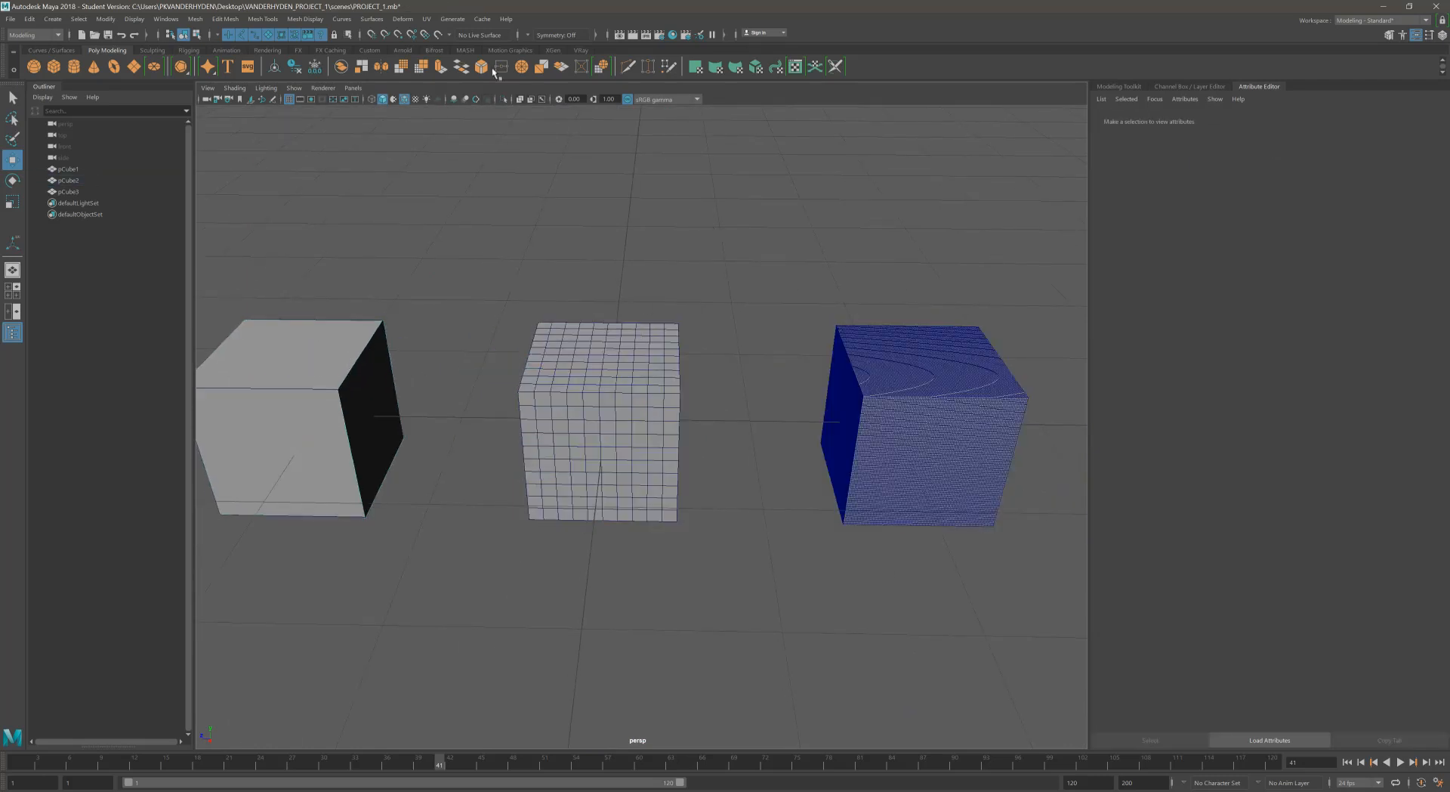
Turn off the wireframe overlay on the shaded cubes and select the undivided cube, pCube2.
{"action": "left_click", "coordinate": [404, 99]}
{"action": "right_click_drag", "start_coordinate": [660, 269], "coordinate": [772, 339], "text": "alt"}
{"action": "left_click_drag", "start_coordinate": [771, 339], "coordinate": [723, 309], "text": "alt"}
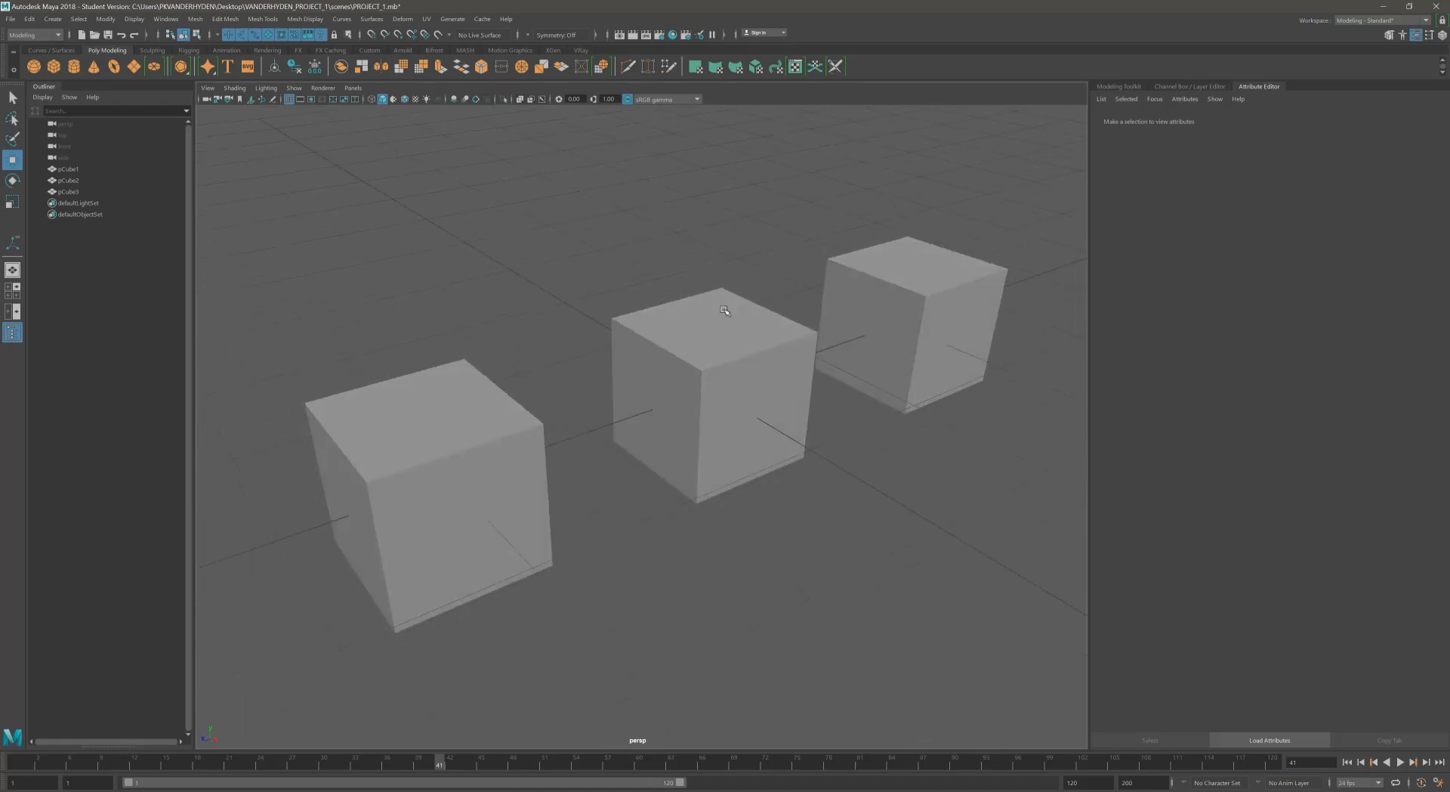
{"action": "left_click", "coordinate": [436, 447]}
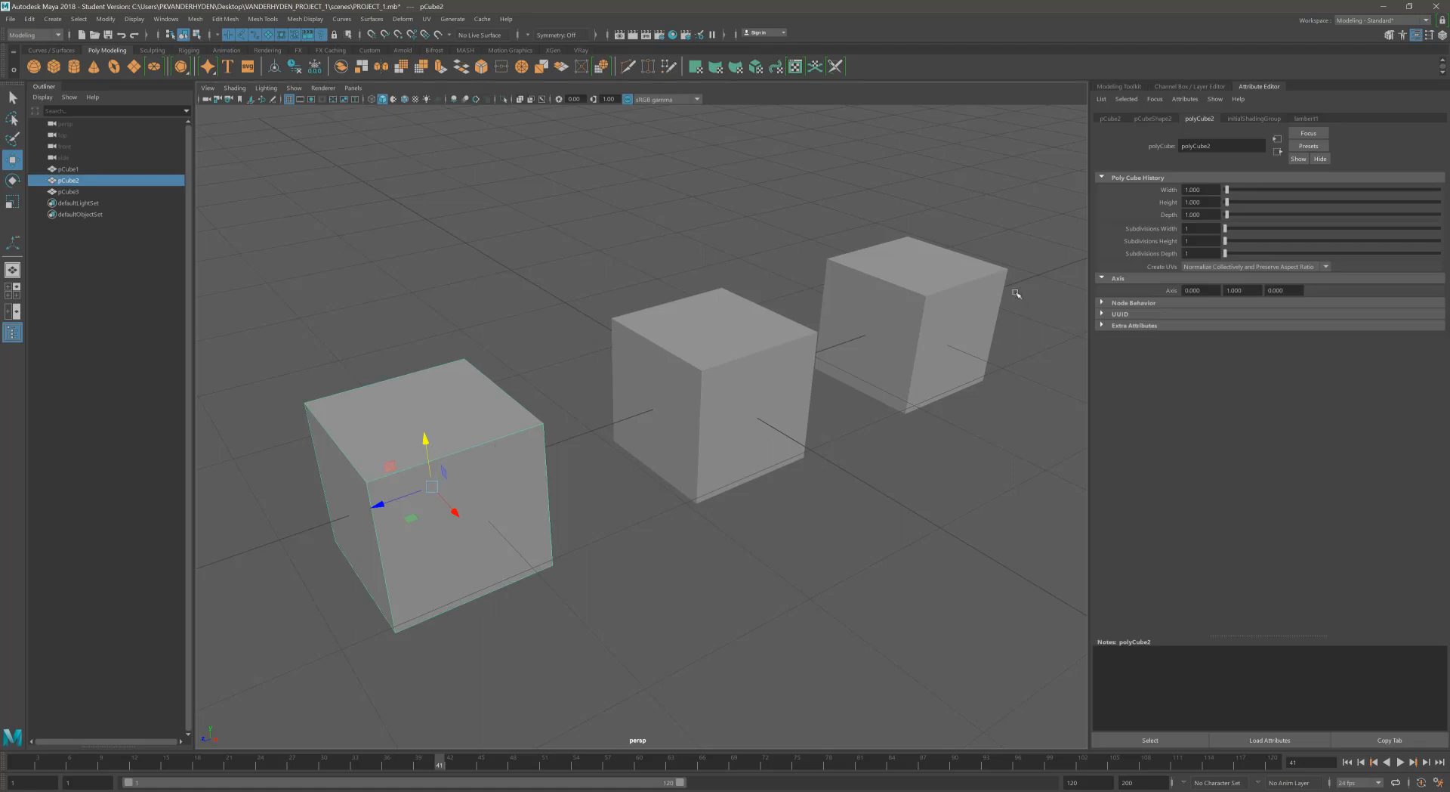
Examine the 100-subdivision cube, pCube3, up close and compare its unselected shaded appearance with the neighbouring cubes.
{"action": "left_click", "coordinate": [961, 273]}
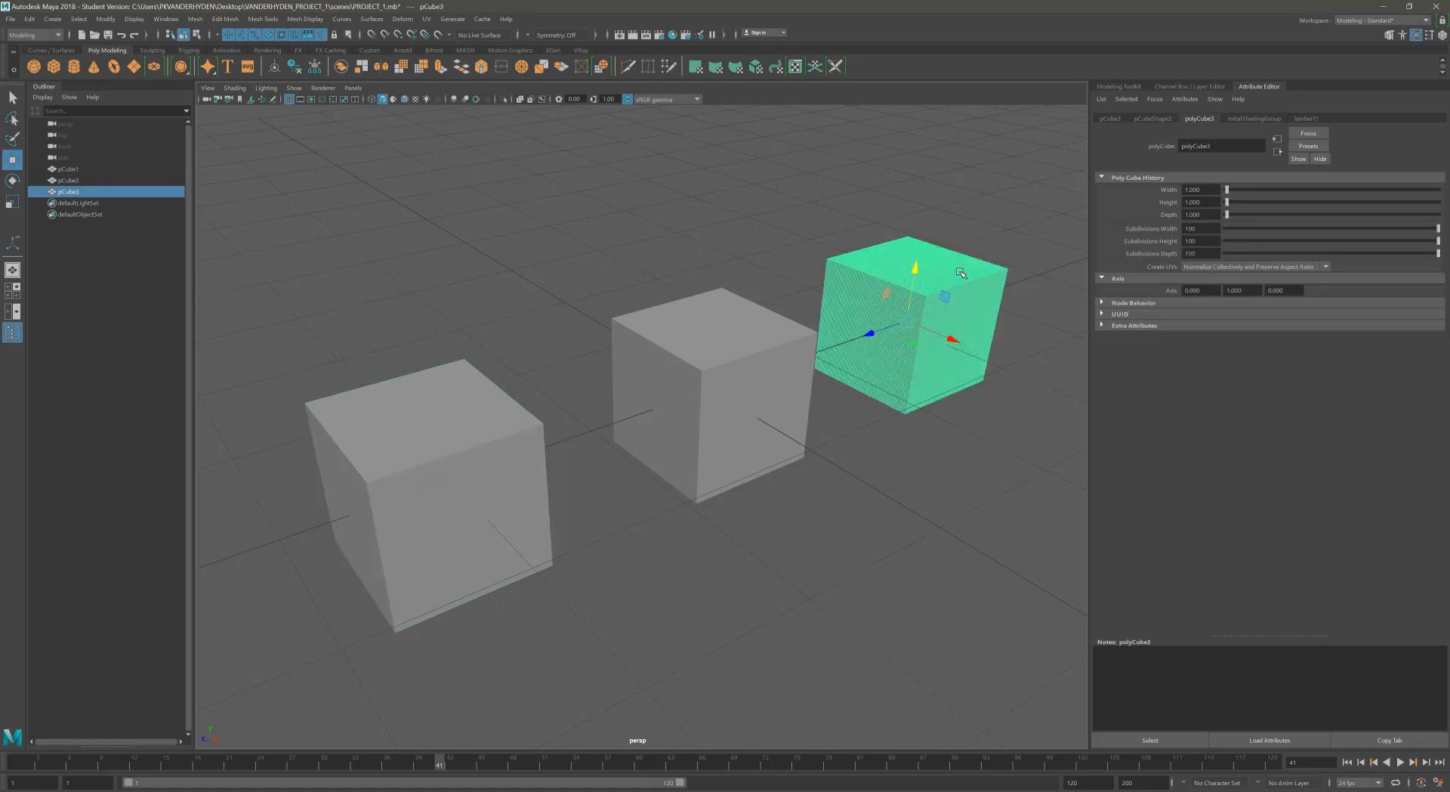
{"action": "left_click", "coordinate": [1029, 240]}
{"action": "right_click_drag", "start_coordinate": [917, 326], "coordinate": [1019, 316], "text": "alt"}
{"action": "middle_click_drag", "start_coordinate": [1020, 316], "coordinate": [506, 529], "text": "alt"}
{"action": "right_click_drag", "start_coordinate": [506, 529], "coordinate": [770, 477], "text": "alt"}
{"action": "middle_click_drag", "start_coordinate": [633, 470], "coordinate": [854, 326], "text": "alt"}
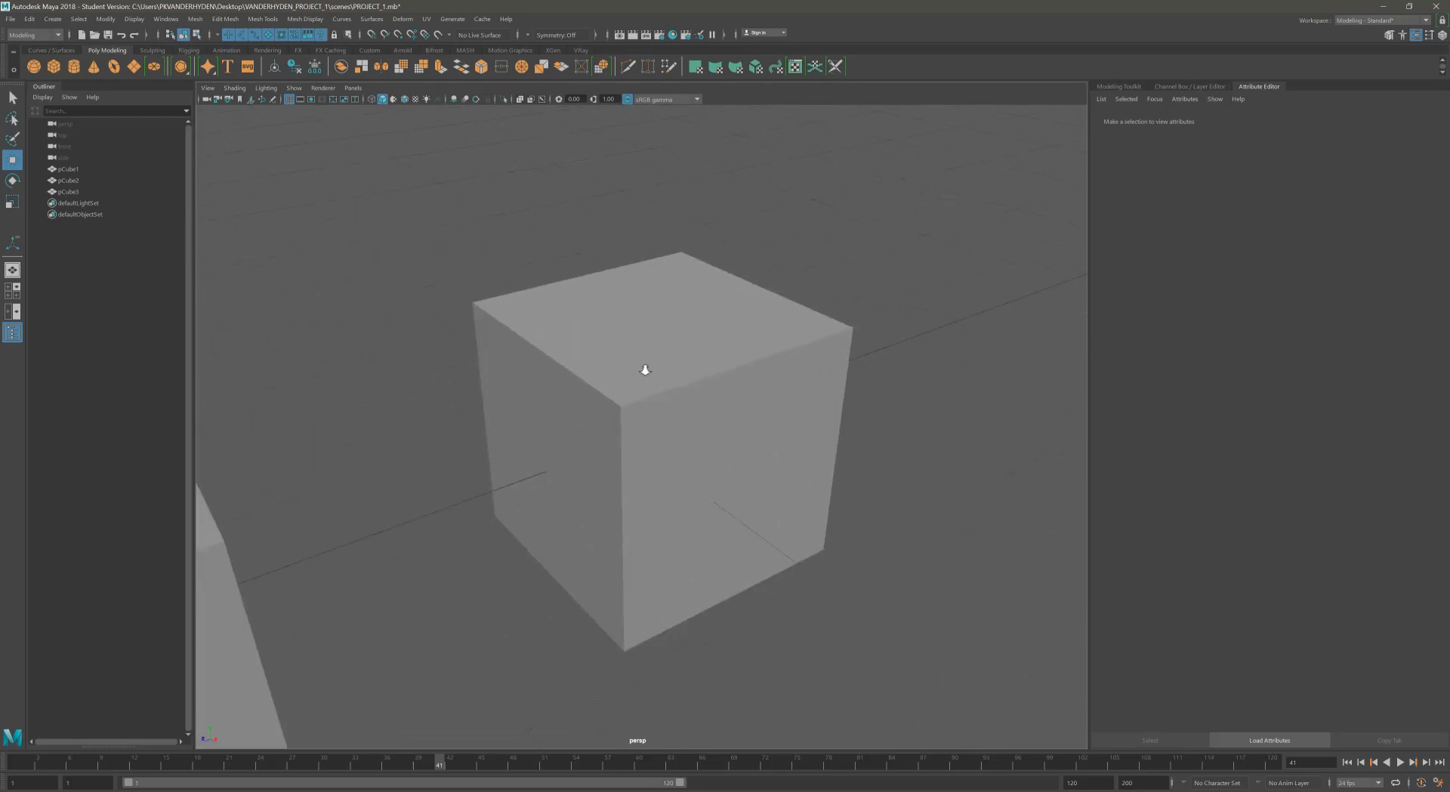
{"action": "right_click_drag", "start_coordinate": [641, 370], "coordinate": [787, 383], "text": "alt"}
{"action": "middle_click_drag", "start_coordinate": [712, 410], "coordinate": [728, 297], "text": "alt"}
{"action": "left_click_drag", "start_coordinate": [728, 298], "coordinate": [763, 306], "text": "alt"}
{"action": "right_click_drag", "start_coordinate": [837, 282], "coordinate": [666, 301], "text": "alt"}
{"action": "middle_click_drag", "start_coordinate": [666, 301], "coordinate": [758, 294], "text": "alt"}
{"action": "right_click_drag", "start_coordinate": [757, 295], "coordinate": [700, 312], "text": "alt"}
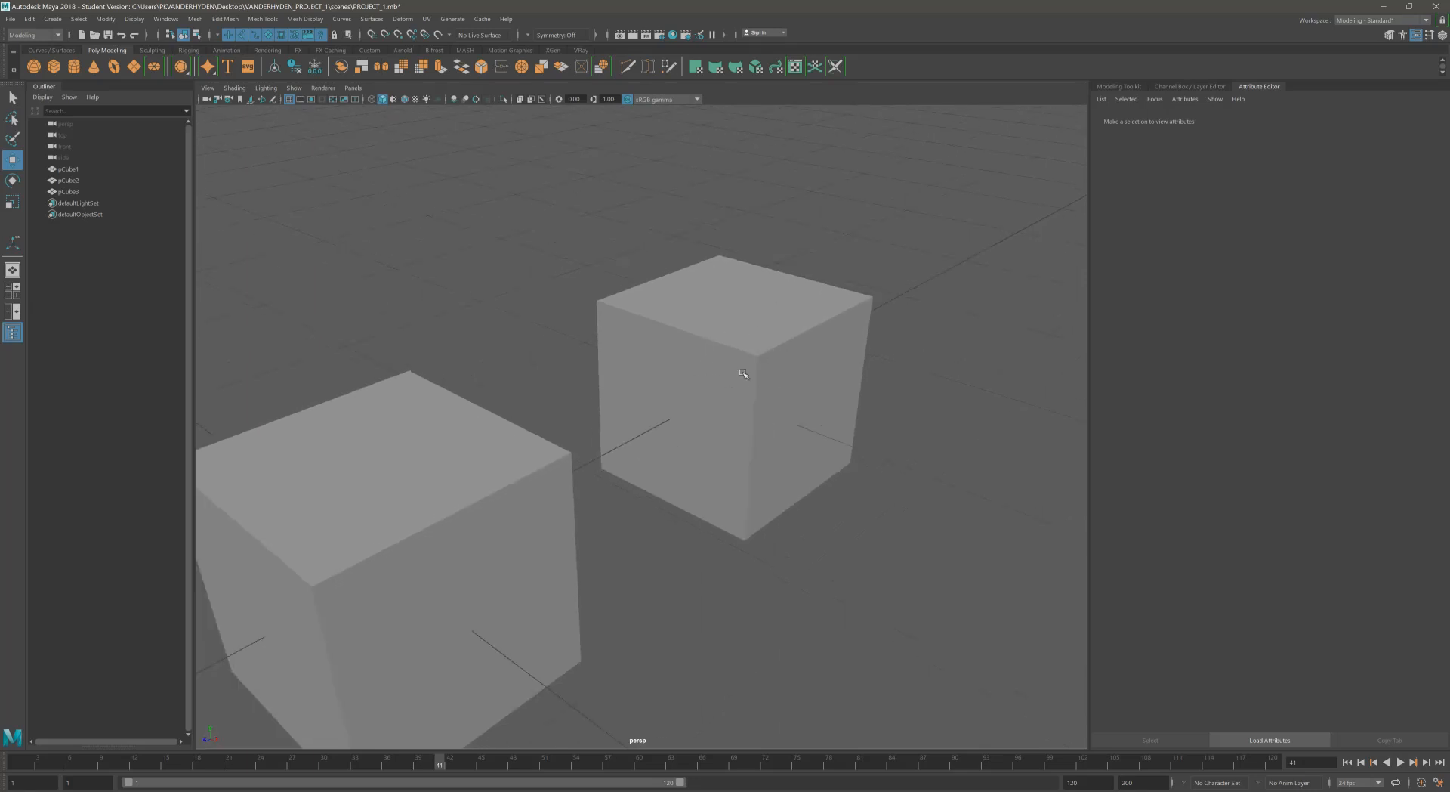
{"action": "right_click_drag", "start_coordinate": [573, 426], "coordinate": [484, 412], "text": "alt"}
{"action": "middle_click_drag", "start_coordinate": [483, 411], "coordinate": [748, 338], "text": "alt"}
Switch the undivided cube, pCube2, to vertex mode, try to lower the vertices on one side and undo the changes.
{"action": "left_click", "coordinate": [529, 500]}
{"action": "left_click_drag", "start_coordinate": [691, 485], "coordinate": [563, 387], "text": "alt"}
{"action": "right_click_drag", "start_coordinate": [392, 344], "coordinate": [321, 339]}
{"action": "left_click_drag", "start_coordinate": [277, 312], "coordinate": [391, 472]}
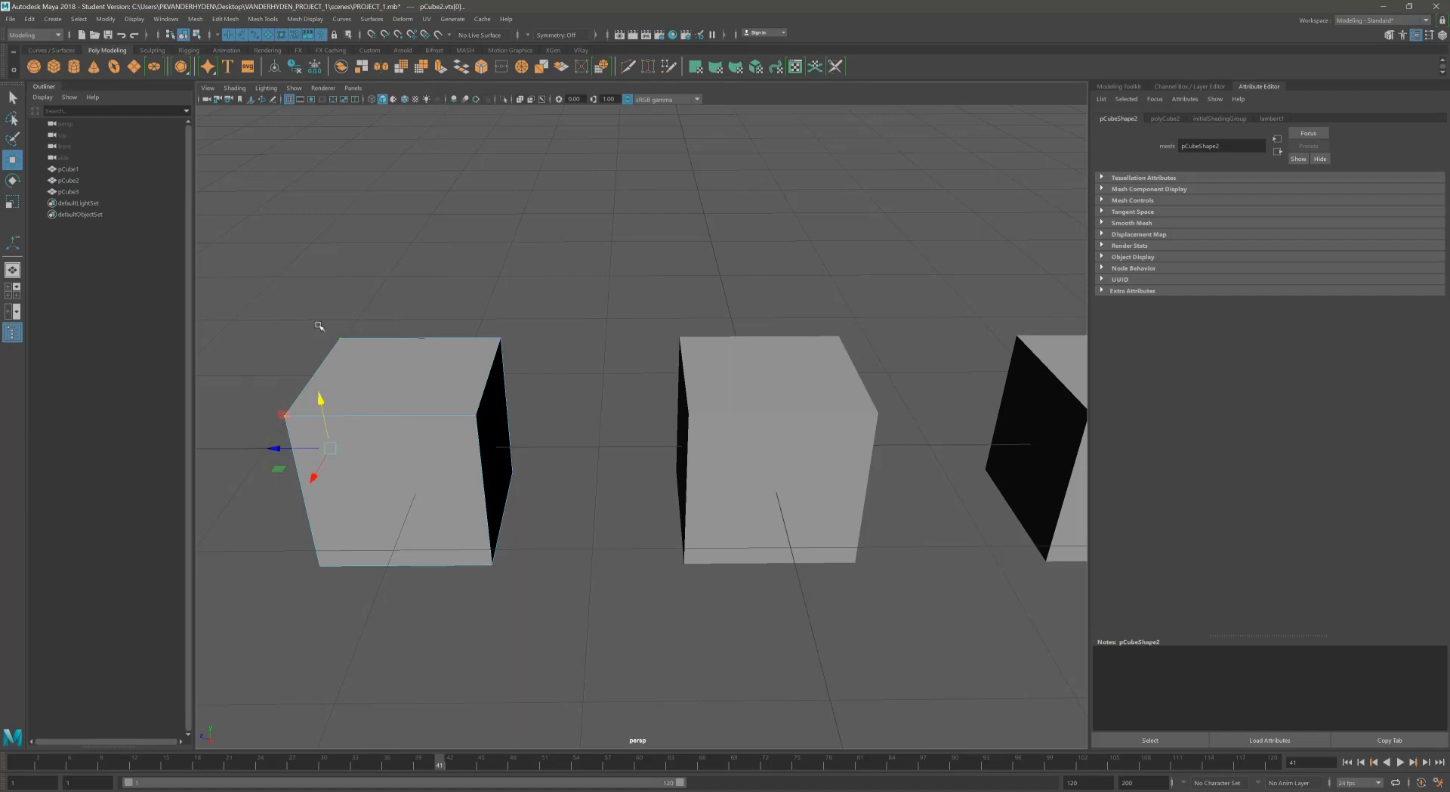
{"action": "left_click_drag", "start_coordinate": [320, 398], "coordinate": [402, 404]}
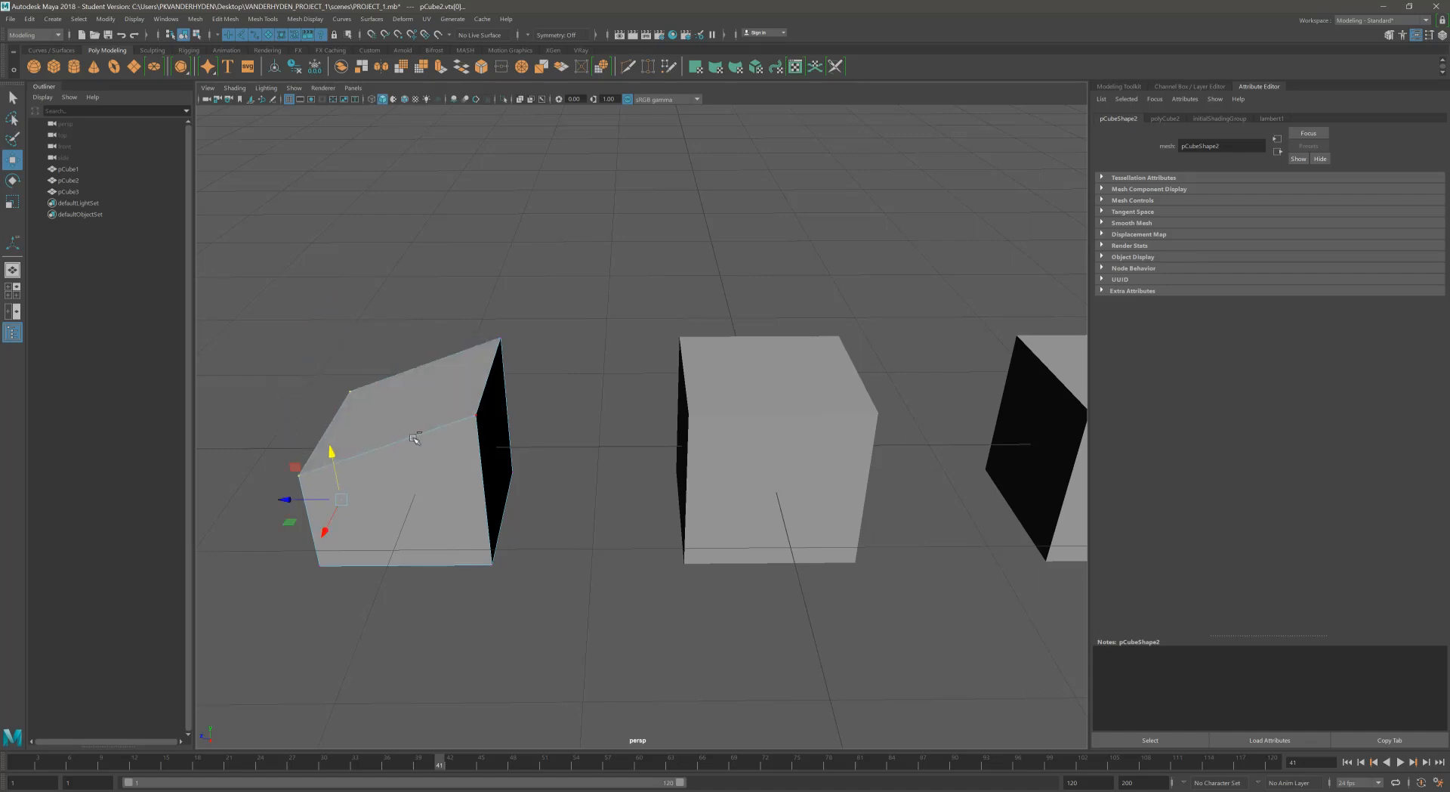
{"action": "left_click_drag", "start_coordinate": [239, 275], "coordinate": [362, 447]}
{"action": "left_click_drag", "start_coordinate": [267, 374], "coordinate": [291, 398]}
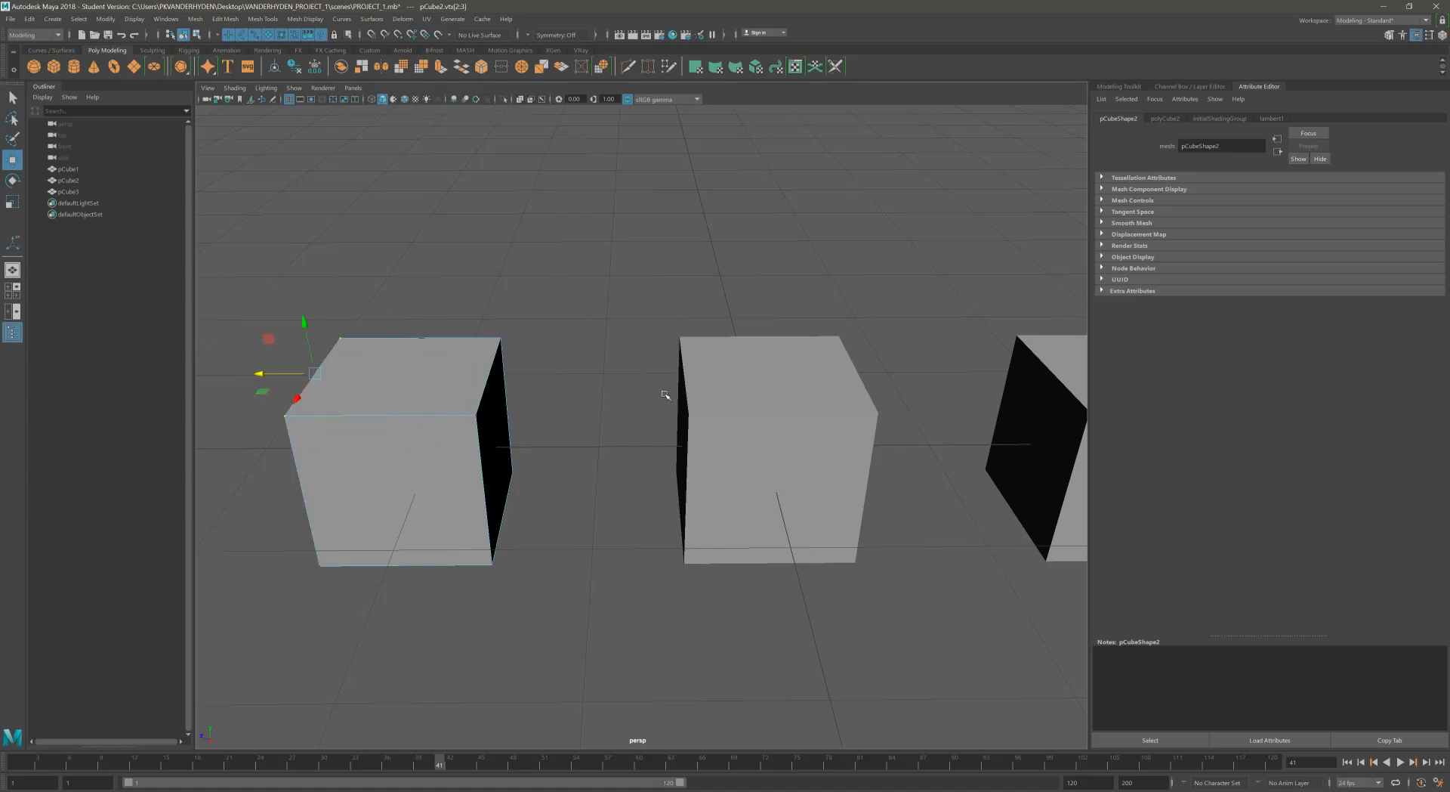
Switch the 10-subdivision cube, pCube1, to vertex mode and select the vertices along its top edge facing pCube2.
{"action": "left_click", "coordinate": [763, 390]}
{"action": "right_click_drag", "start_coordinate": [744, 408], "coordinate": [684, 406]}
{"action": "left_click_drag", "start_coordinate": [771, 445], "coordinate": [711, 363], "text": "alt"}
{"action": "right_click_drag", "start_coordinate": [712, 363], "coordinate": [864, 363], "text": "alt"}
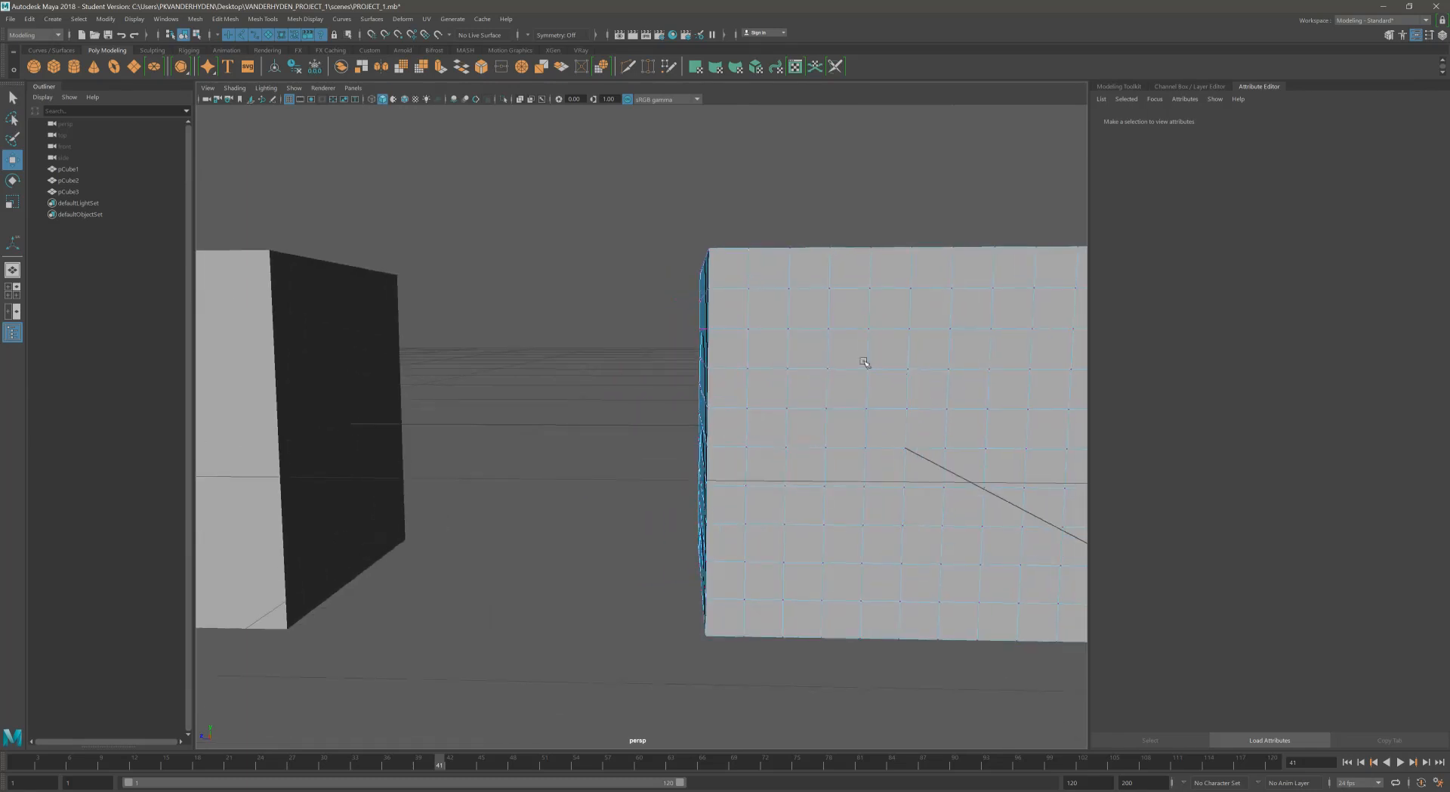
{"action": "middle_click_drag", "start_coordinate": [864, 362], "coordinate": [852, 418], "text": "alt"}
{"action": "left_click_drag", "start_coordinate": [667, 275], "coordinate": [739, 356]}
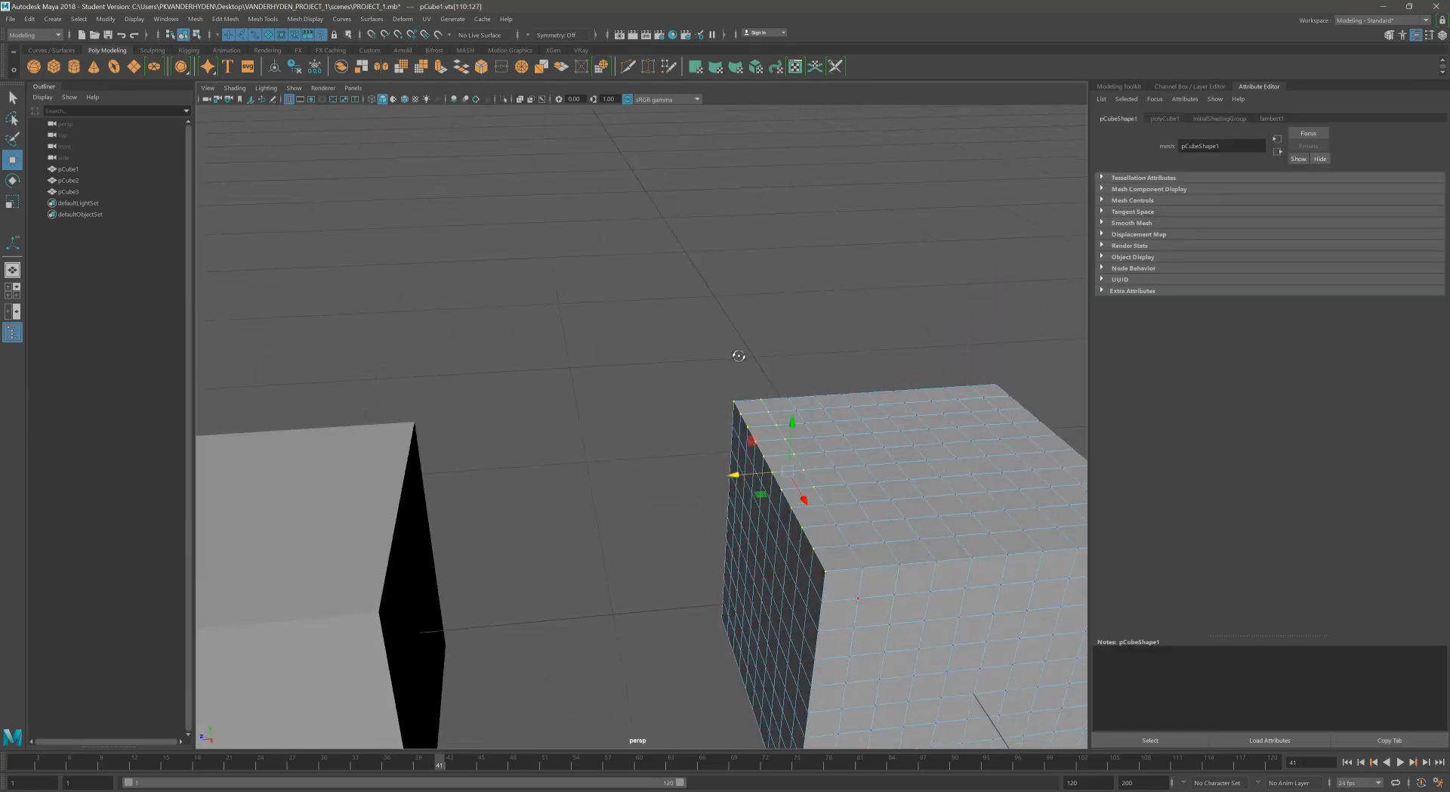
{"action": "left_click_drag", "start_coordinate": [807, 471], "coordinate": [859, 474], "text": "alt"}
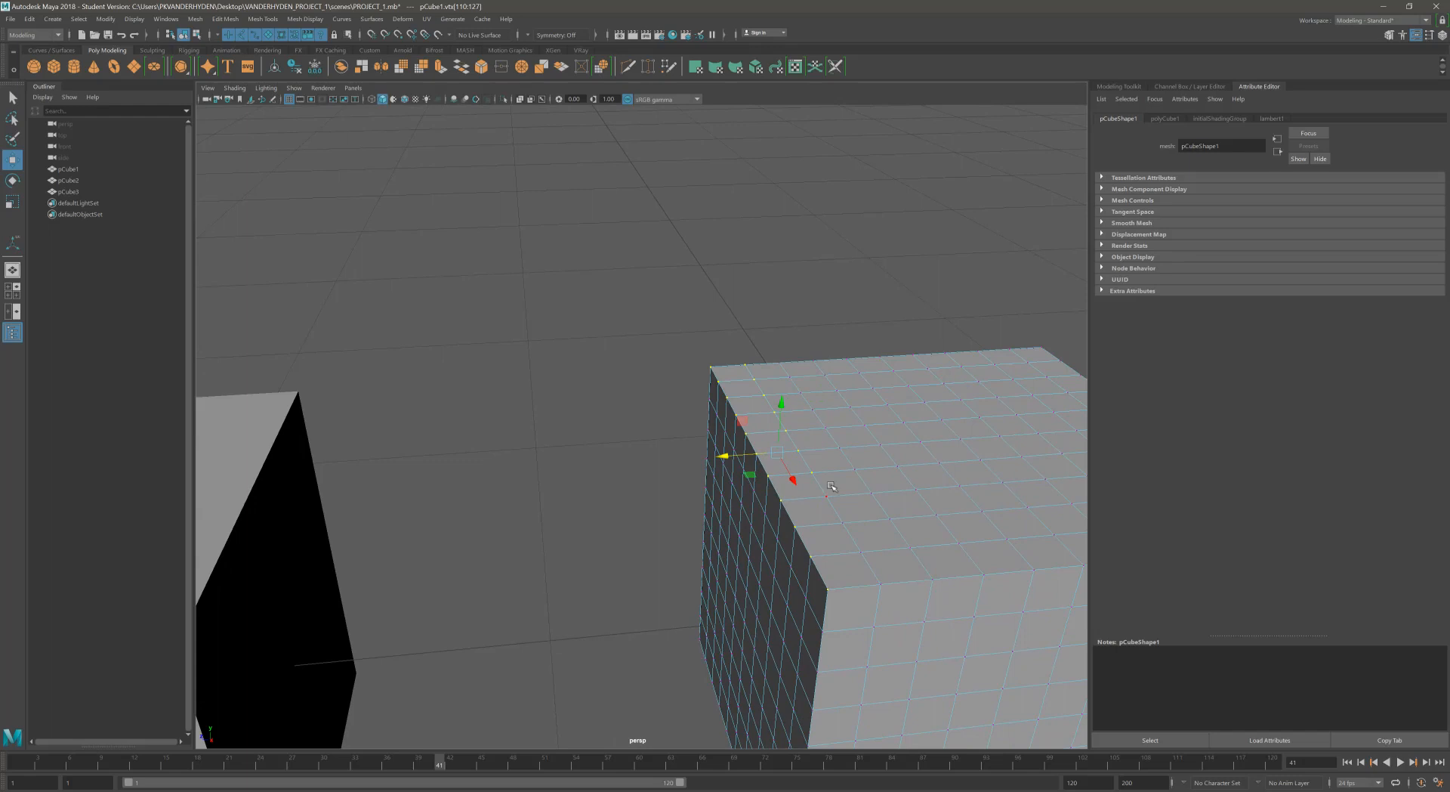
{"action": "left_click_drag", "start_coordinate": [781, 412], "coordinate": [839, 496], "text": "alt"}
Try to move only the outermost row of top-edge vertices on pCube1 and undo the move.
{"action": "left_click_drag", "start_coordinate": [721, 277], "coordinate": [664, 404]}
{"action": "left_click_drag", "start_coordinate": [630, 314], "coordinate": [591, 341]}
{"action": "right_click_drag", "start_coordinate": [836, 380], "coordinate": [583, 381], "text": "alt"}
{"action": "key", "text": "ctrl+z"}
{"action": "key", "text": "ctrl+z"}
{"action": "middle_click_drag", "start_coordinate": [583, 381], "coordinate": [614, 374], "text": "alt"}
{"action": "middle_click_drag", "start_coordinate": [416, 433], "coordinate": [550, 415], "text": "alt"}
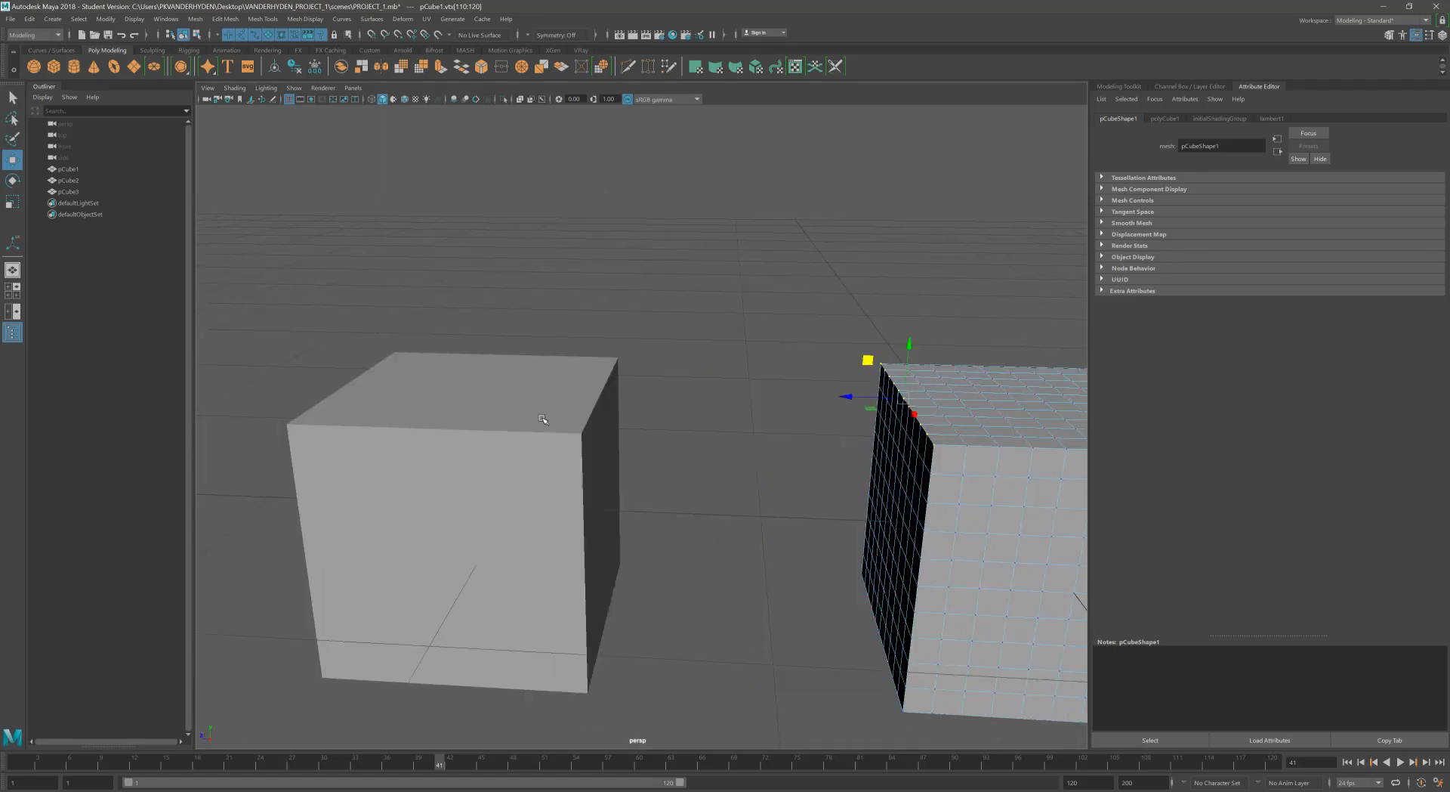
Try to shift the two vertices of one top edge on the undivided cube and undo the move.
{"action": "left_click", "coordinate": [550, 414]}
{"action": "right_click_drag", "start_coordinate": [440, 437], "coordinate": [370, 432]}
{"action": "left_click_drag", "start_coordinate": [265, 278], "coordinate": [490, 480]}
{"action": "left_click_drag", "start_coordinate": [293, 384], "coordinate": [412, 386]}
{"action": "key", "text": "ctrl+z"}
Select the 100-subdivision cube, examine its dense mesh up close and compare all three cubes side by side.
{"action": "right_click_drag", "start_coordinate": [732, 424], "coordinate": [669, 414], "text": "alt"}
{"action": "left_click_drag", "start_coordinate": [668, 414], "coordinate": [716, 417], "text": "alt"}
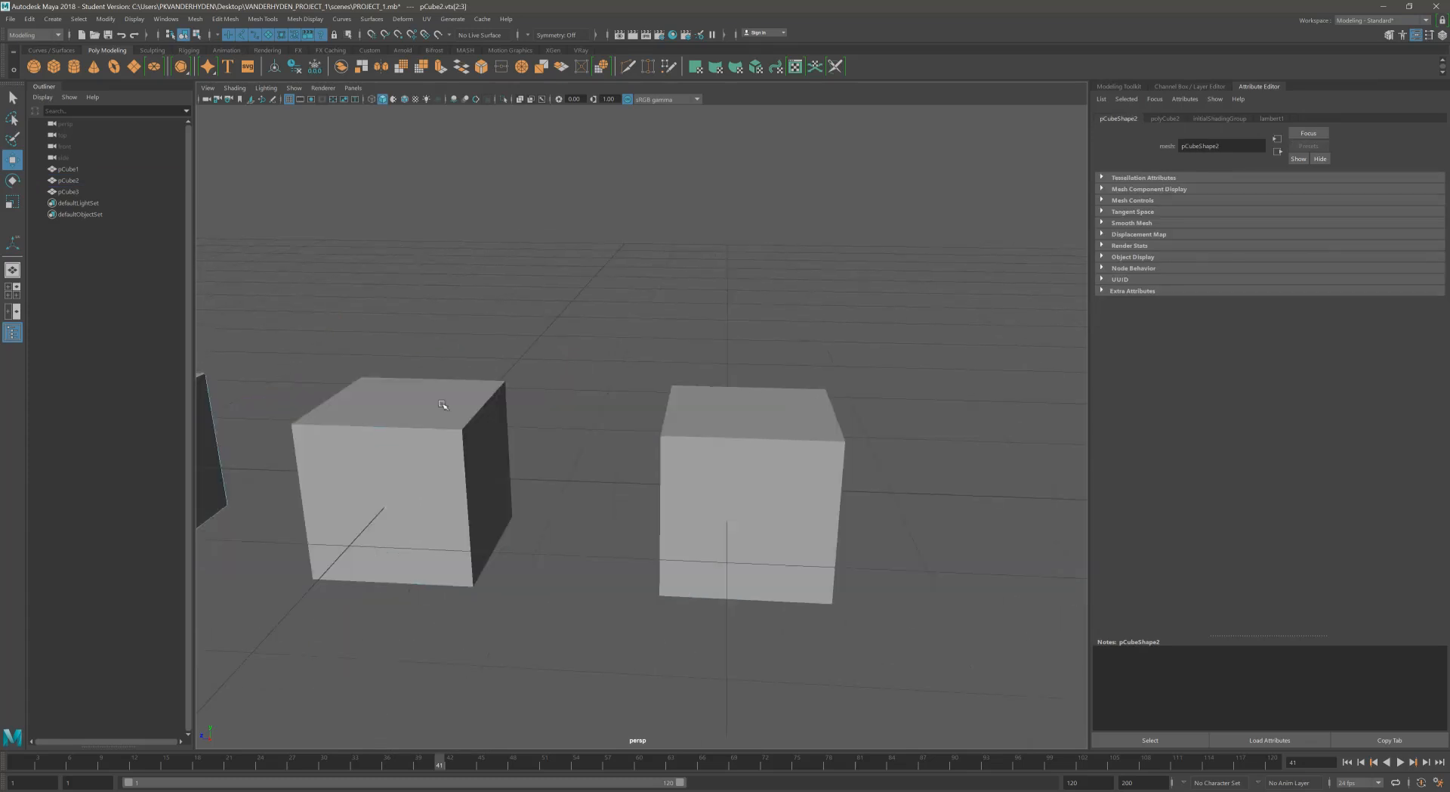
{"action": "left_click", "coordinate": [713, 418]}
{"action": "scroll", "coordinate": [866, 400], "scroll_direction": "up", "scroll_amount": 5}
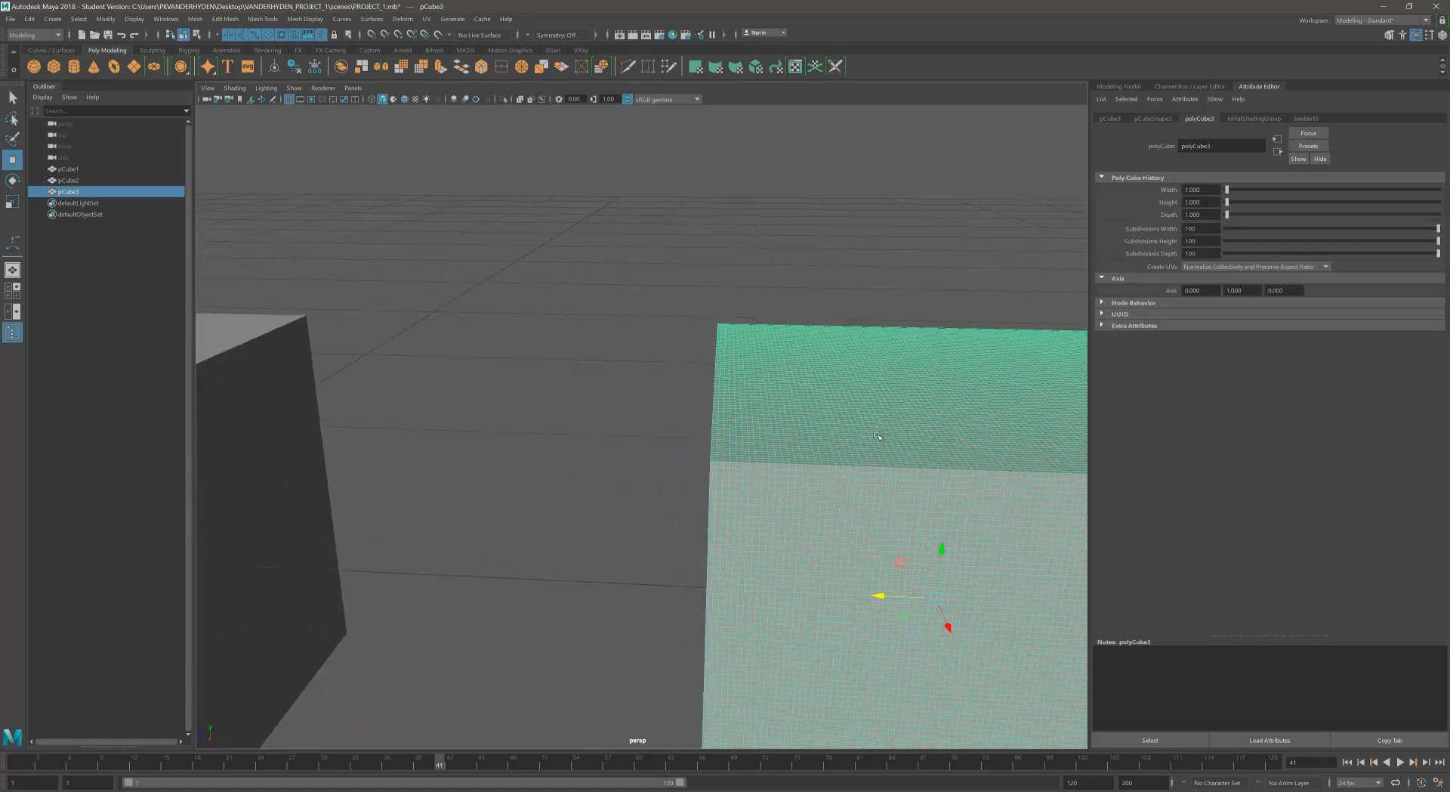
{"action": "right_click_drag", "start_coordinate": [866, 400], "coordinate": [649, 426], "text": "alt"}
{"action": "middle_click_drag", "start_coordinate": [649, 427], "coordinate": [794, 443], "text": "alt"}
{"action": "right_click_drag", "start_coordinate": [795, 443], "coordinate": [705, 453], "text": "alt"}
{"action": "left_click_drag", "start_coordinate": [706, 453], "coordinate": [833, 451], "text": "alt"}
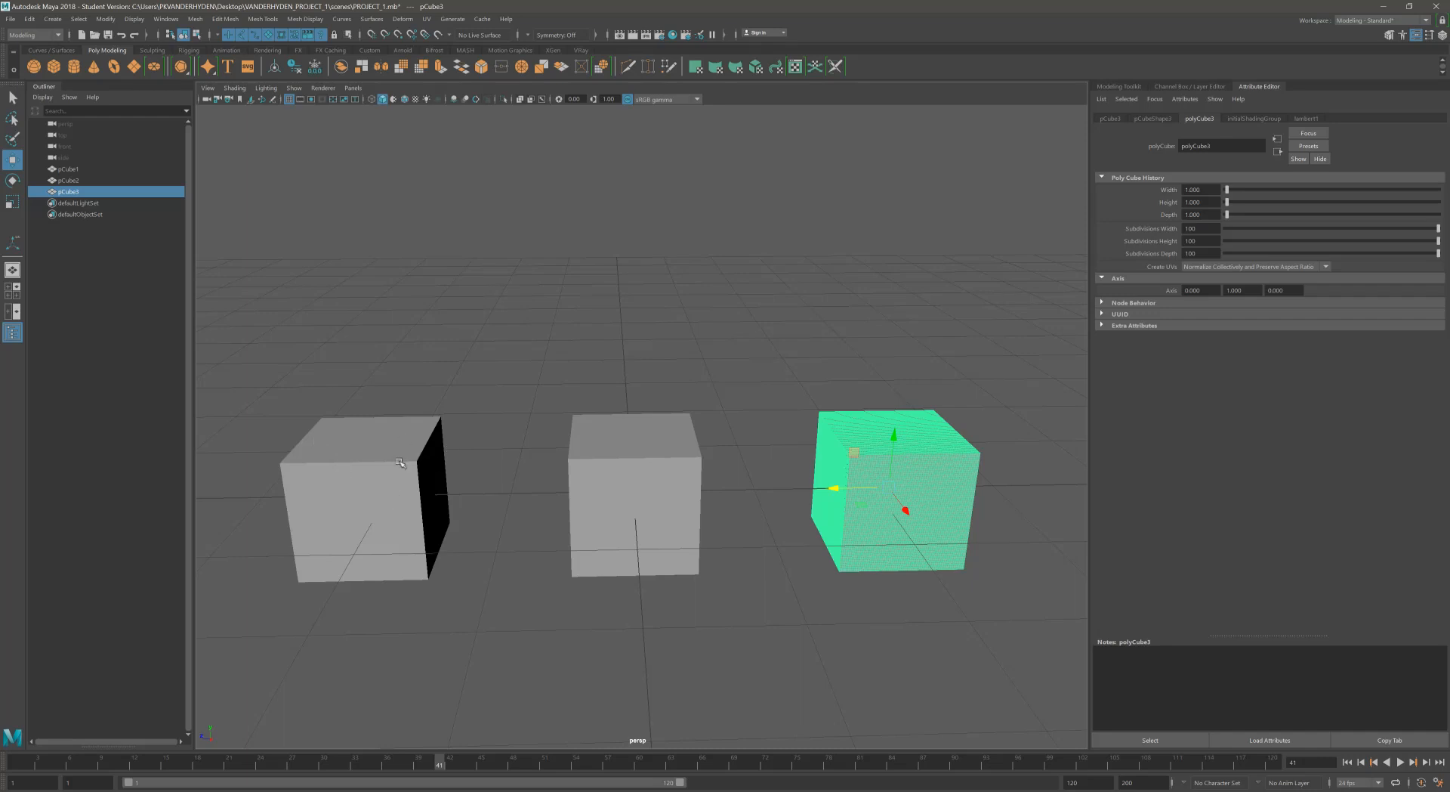
Delete all three cubes and create a default polygon sphere at the grid centre.
{"action": "left_click_drag", "start_coordinate": [559, 426], "coordinate": [981, 606]}
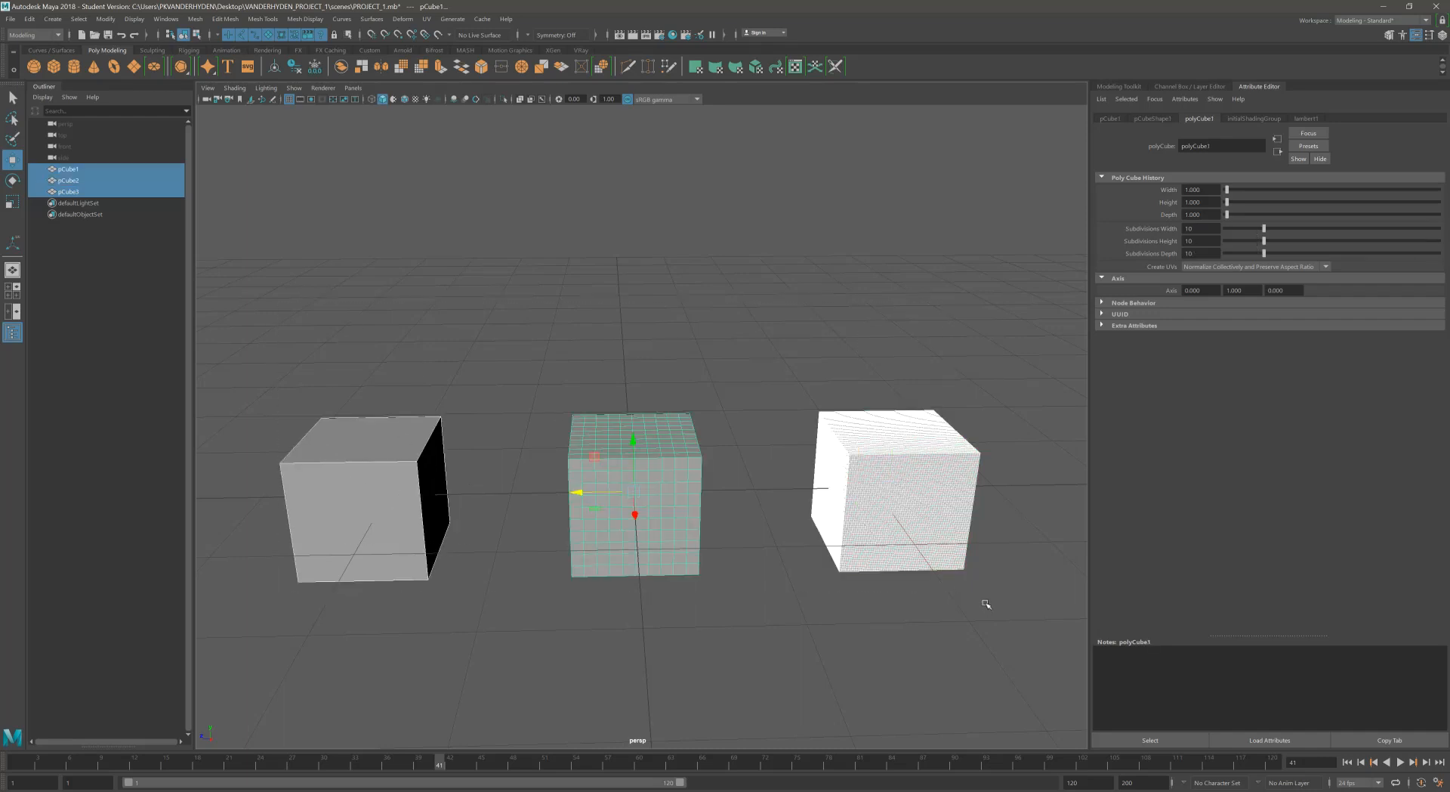
{"action": "key", "text": "Delete"}
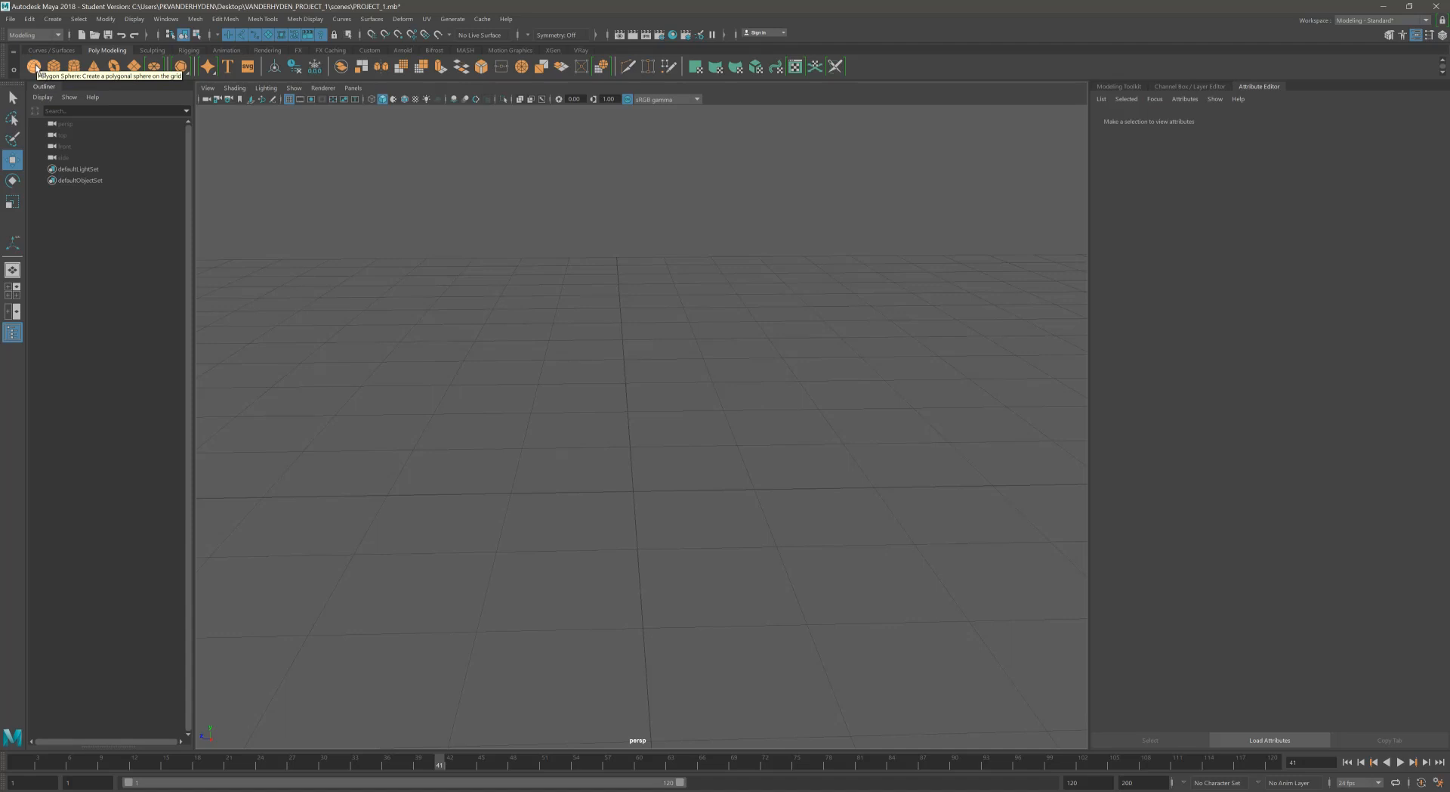
{"action": "left_click", "coordinate": [34, 67]}
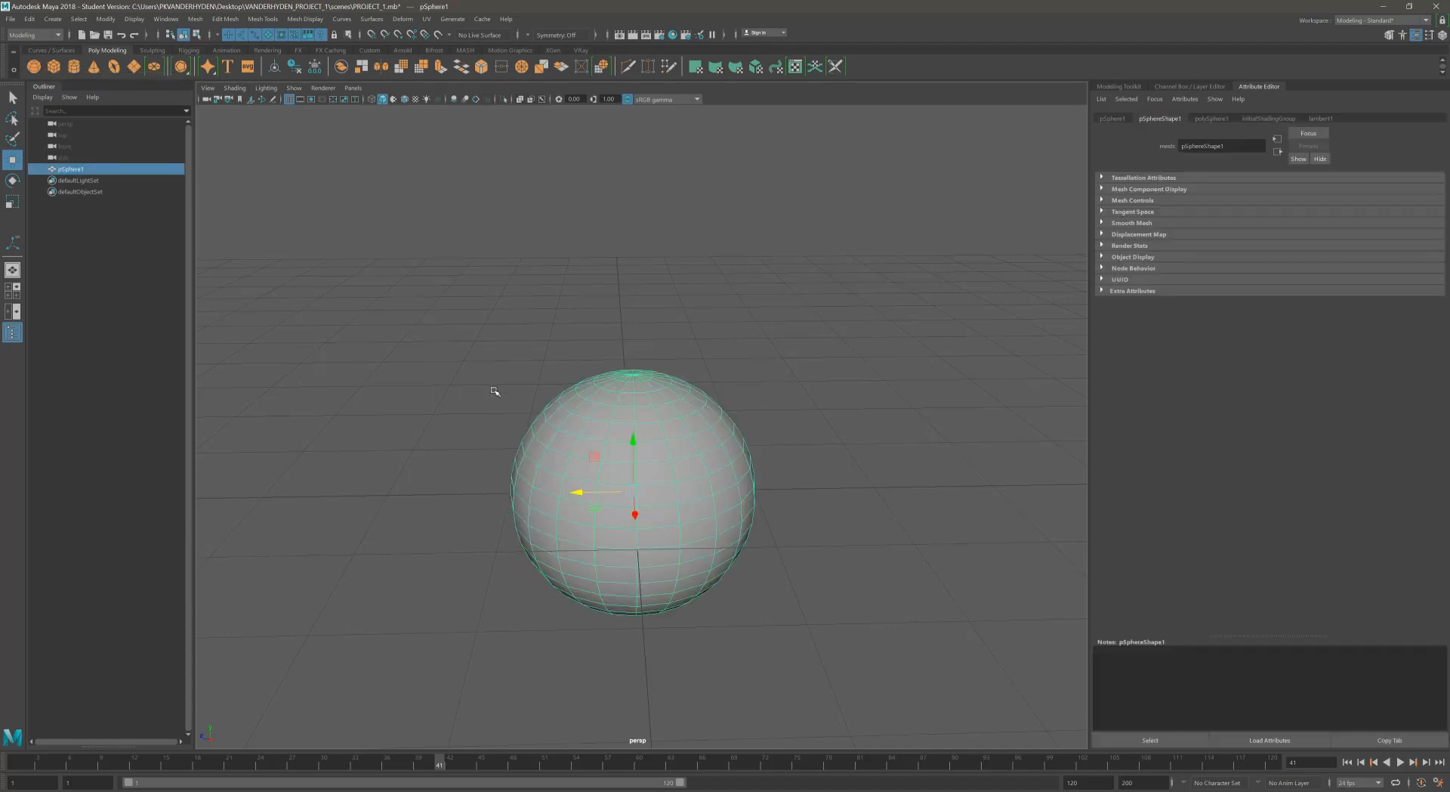
Examine the default subdivisions of the sphere from above, from the side and around its pole.
{"action": "middle_click_drag", "start_coordinate": [483, 431], "coordinate": [432, 369], "text": "alt"}
{"action": "left_click_drag", "start_coordinate": [571, 355], "coordinate": [605, 414], "text": "alt"}
{"action": "right_click_drag", "start_coordinate": [605, 414], "coordinate": [721, 411], "text": "alt"}
{"action": "left_click_drag", "start_coordinate": [702, 468], "coordinate": [691, 408], "text": "alt"}
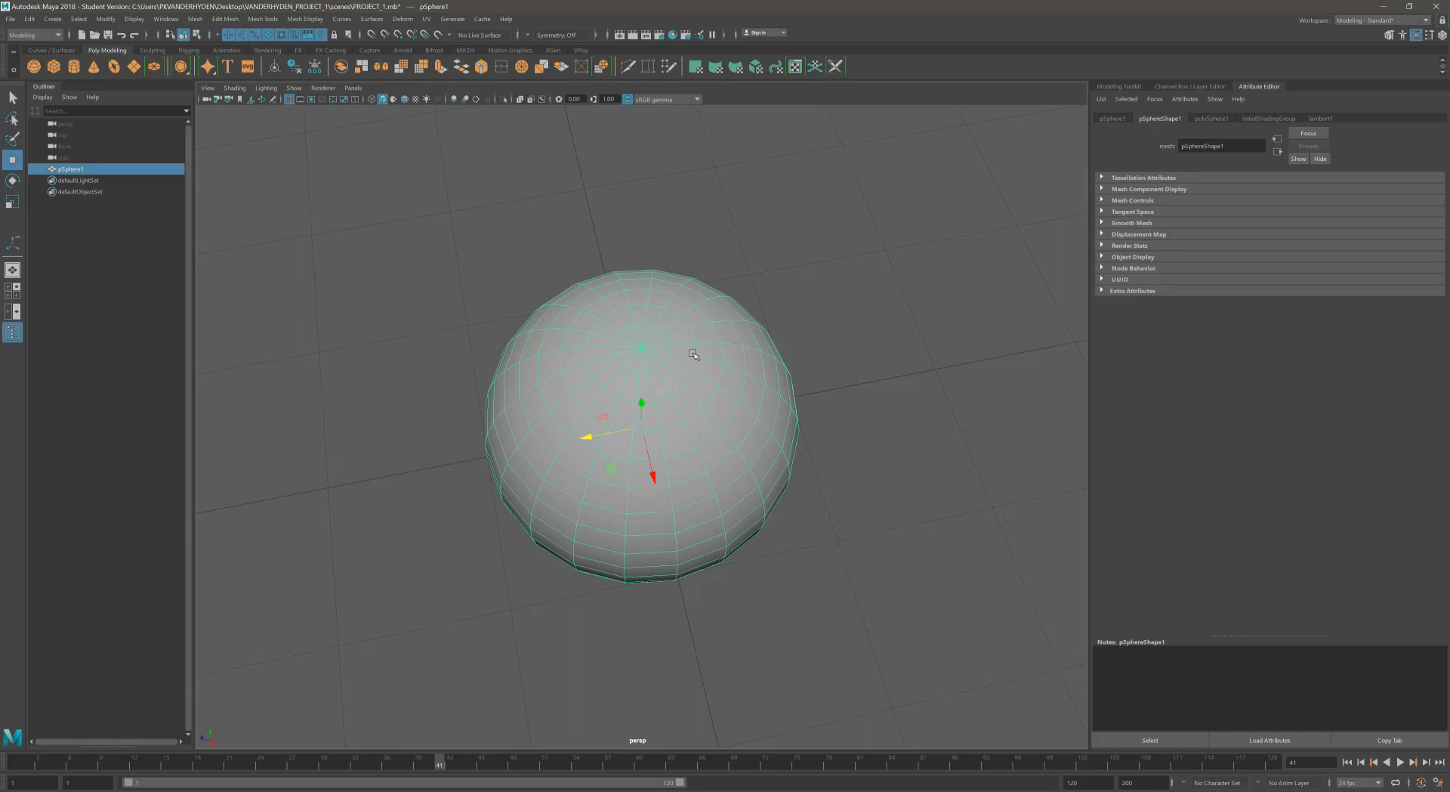
{"action": "left_click_drag", "start_coordinate": [778, 365], "coordinate": [722, 393], "text": "alt"}
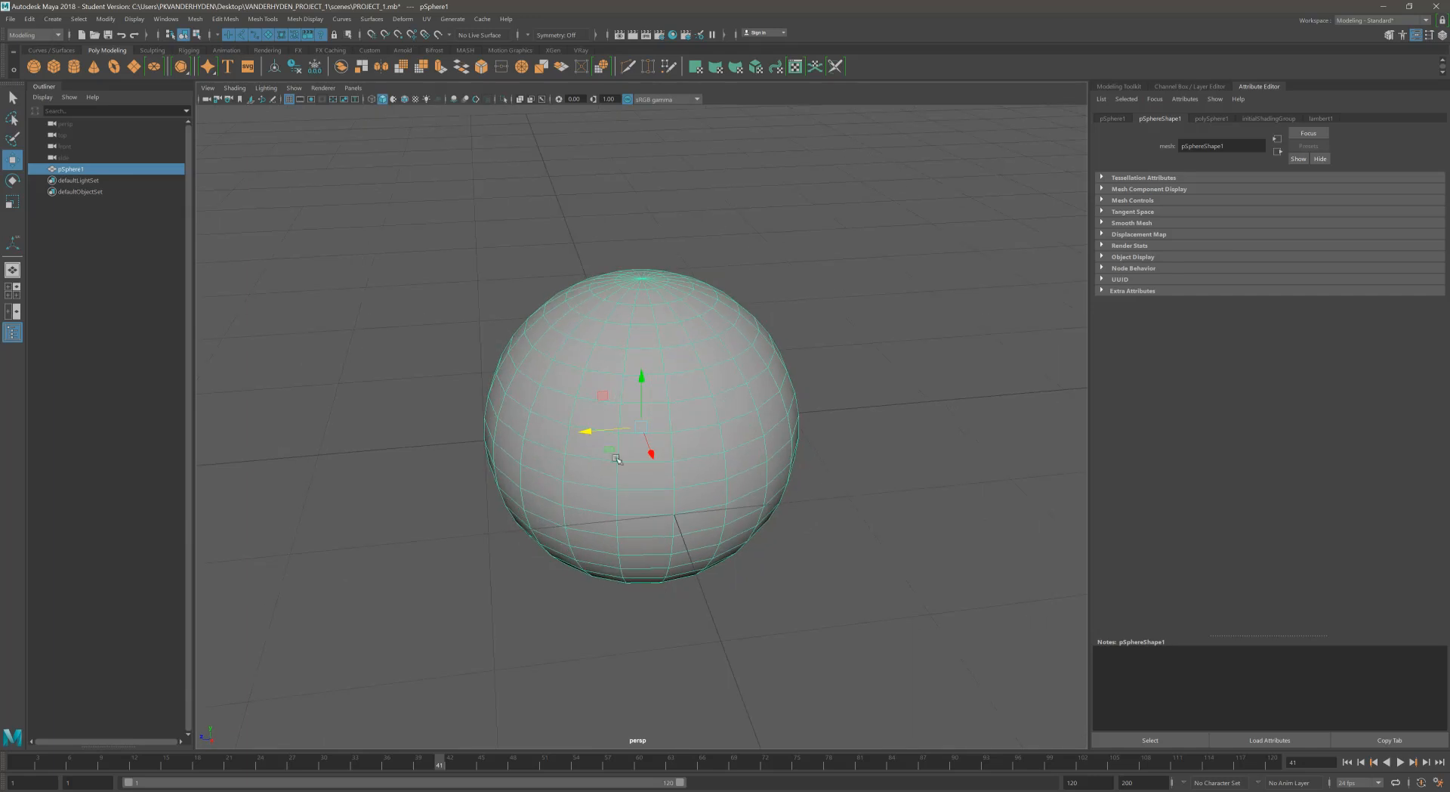
{"action": "left_click_drag", "start_coordinate": [689, 460], "coordinate": [678, 439], "text": "alt"}
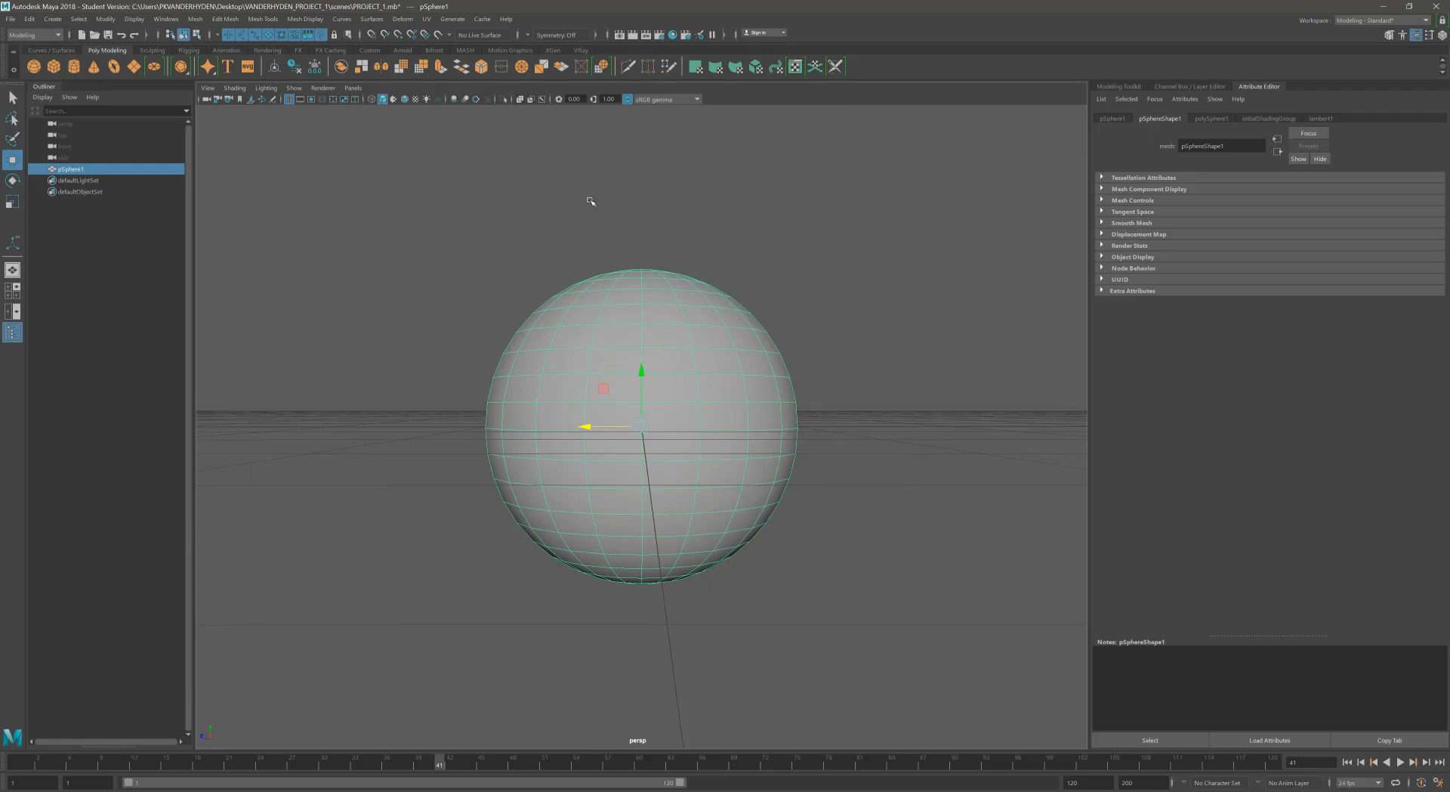
{"action": "left_click_drag", "start_coordinate": [698, 383], "coordinate": [665, 352], "text": "alt"}
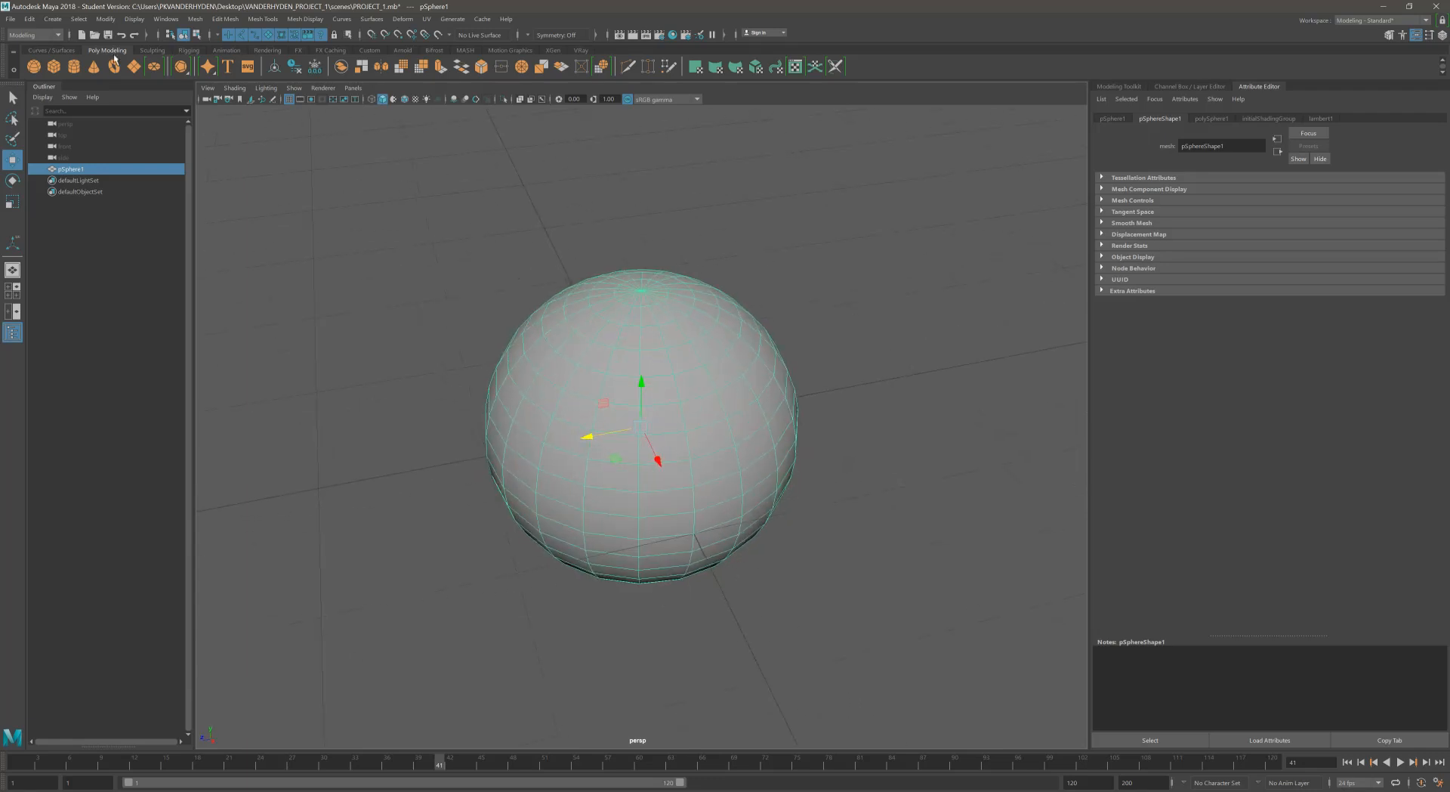
Create a default polygon cylinder and move it sideways until it stands clear beside the sphere.
{"action": "left_click", "coordinate": [74, 67]}
{"action": "left_click_drag", "start_coordinate": [606, 429], "coordinate": [220, 498]}
{"action": "middle_click_drag", "start_coordinate": [592, 434], "coordinate": [771, 370], "text": "alt"}
{"action": "left_click_drag", "start_coordinate": [453, 428], "coordinate": [349, 450]}
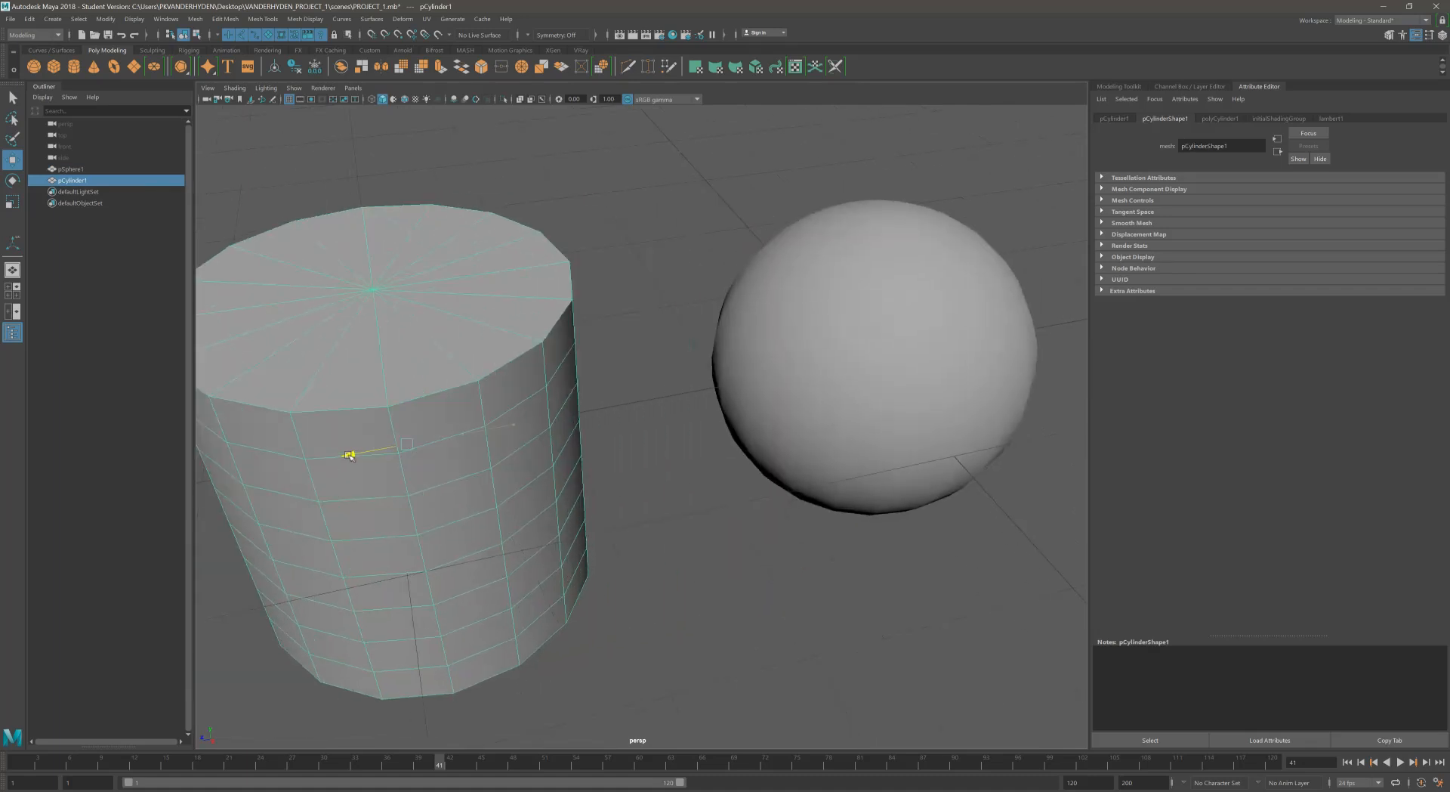
{"action": "middle_click_drag", "start_coordinate": [661, 397], "coordinate": [793, 365], "text": "alt"}
{"action": "left_click_drag", "start_coordinate": [793, 366], "coordinate": [877, 350], "text": "alt"}
{"action": "right_click_drag", "start_coordinate": [877, 349], "coordinate": [736, 359], "text": "alt"}
{"action": "middle_click_drag", "start_coordinate": [737, 359], "coordinate": [612, 371], "text": "alt"}
{"action": "left_click_drag", "start_coordinate": [613, 371], "coordinate": [675, 360], "text": "alt"}
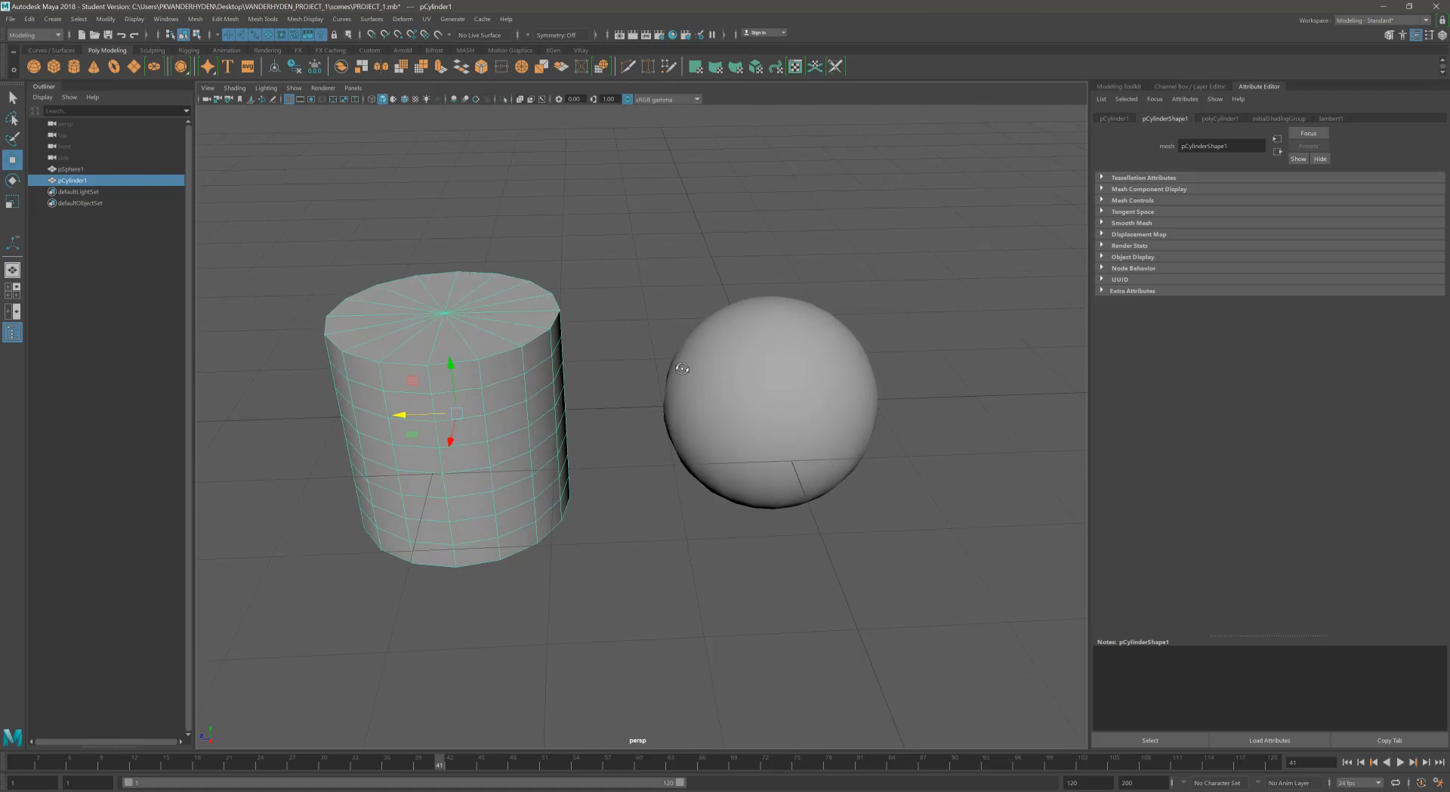
{"action": "middle_click_drag", "start_coordinate": [675, 360], "coordinate": [723, 403], "text": "alt"}
{"action": "left_click_drag", "start_coordinate": [723, 402], "coordinate": [793, 387], "text": "alt"}
{"action": "middle_click_drag", "start_coordinate": [793, 387], "coordinate": [763, 362], "text": "alt"}
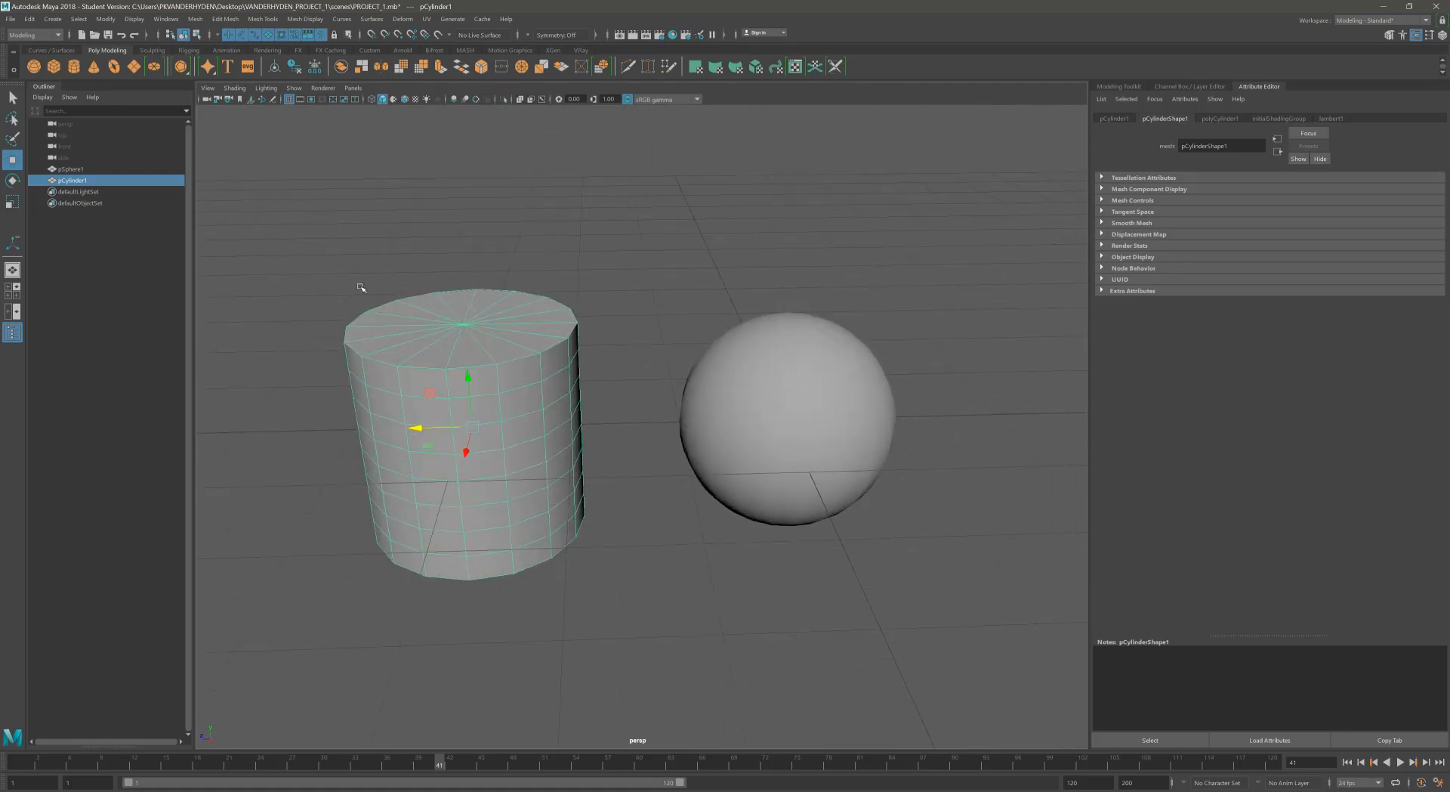
Create a polygon cube and move it to the side of the sphere opposite the cylinder.
{"action": "left_click", "coordinate": [53, 65]}
{"action": "scroll", "coordinate": [699, 404], "scroll_direction": "down", "scroll_amount": 2}
{"action": "left_click_drag", "start_coordinate": [714, 424], "coordinate": [937, 414]}
{"action": "middle_click_drag", "start_coordinate": [881, 397], "coordinate": [780, 326], "text": "alt"}
Select the sphere and the cylinder in turn to compare their default mesh subdivisions.
{"action": "left_click", "coordinate": [671, 370]}
{"action": "scroll", "coordinate": [713, 397], "scroll_direction": "up", "scroll_amount": 2}
{"action": "scroll", "coordinate": [605, 304], "scroll_direction": "up", "scroll_amount": 1}
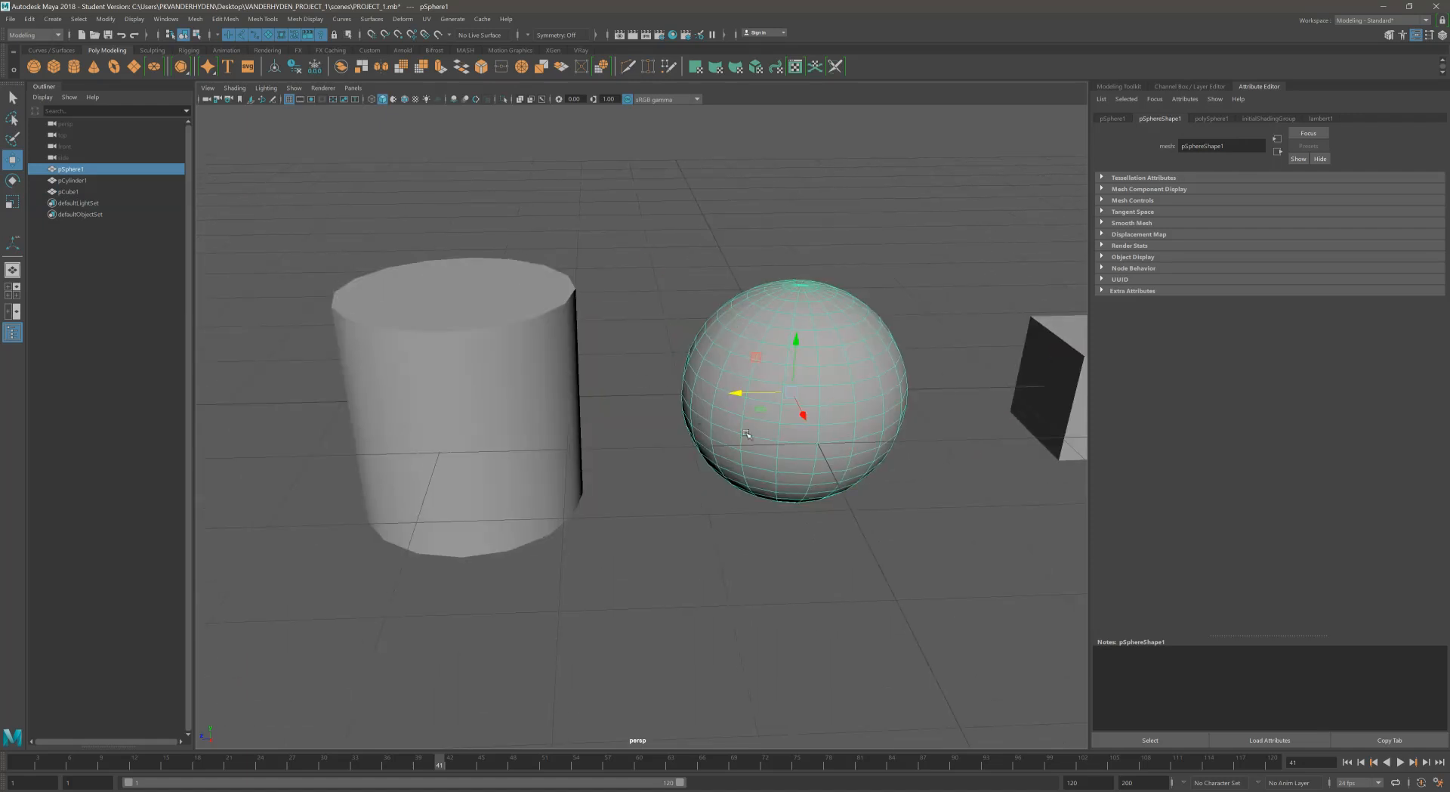
{"action": "left_click", "coordinate": [494, 373]}
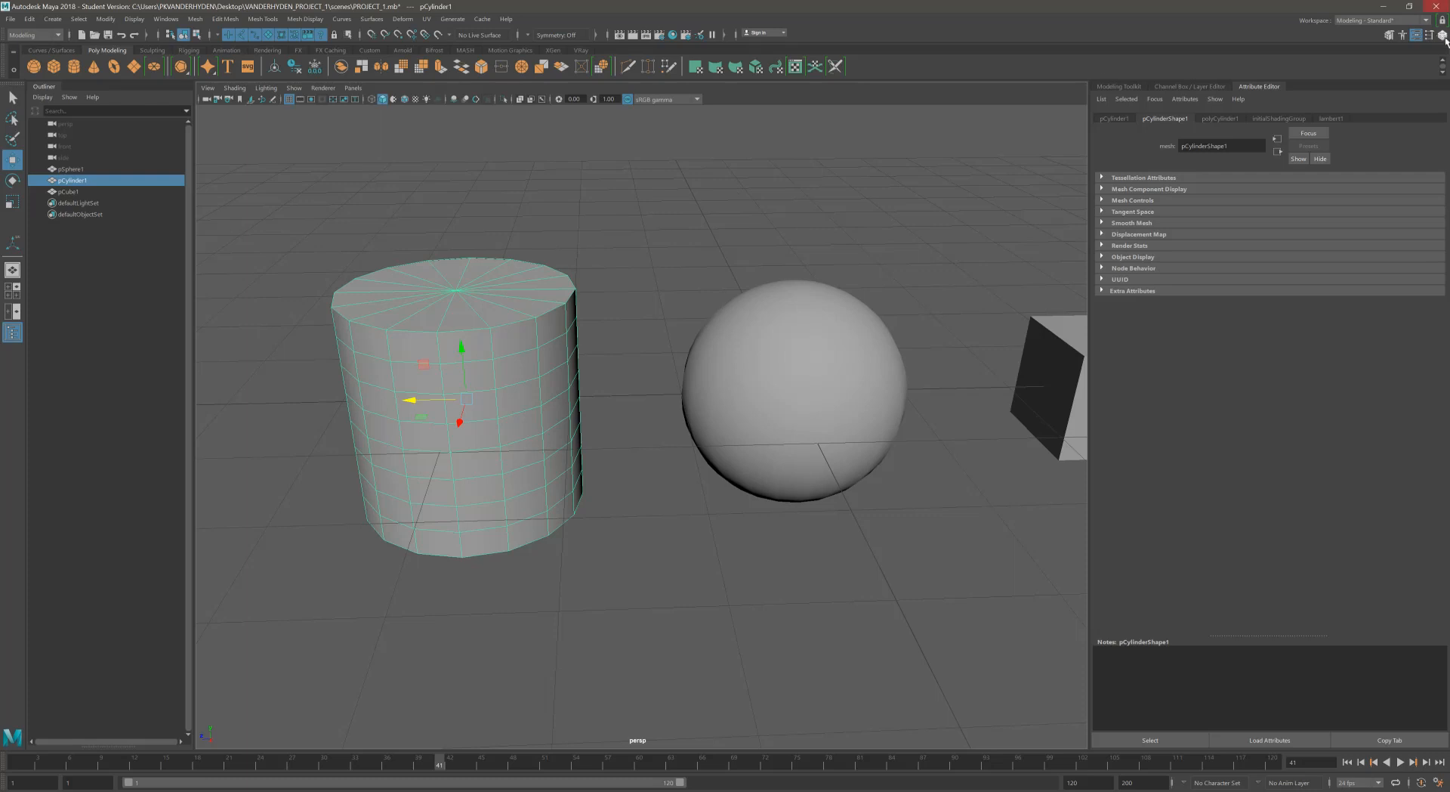
{"action": "left_click", "coordinate": [834, 354]}
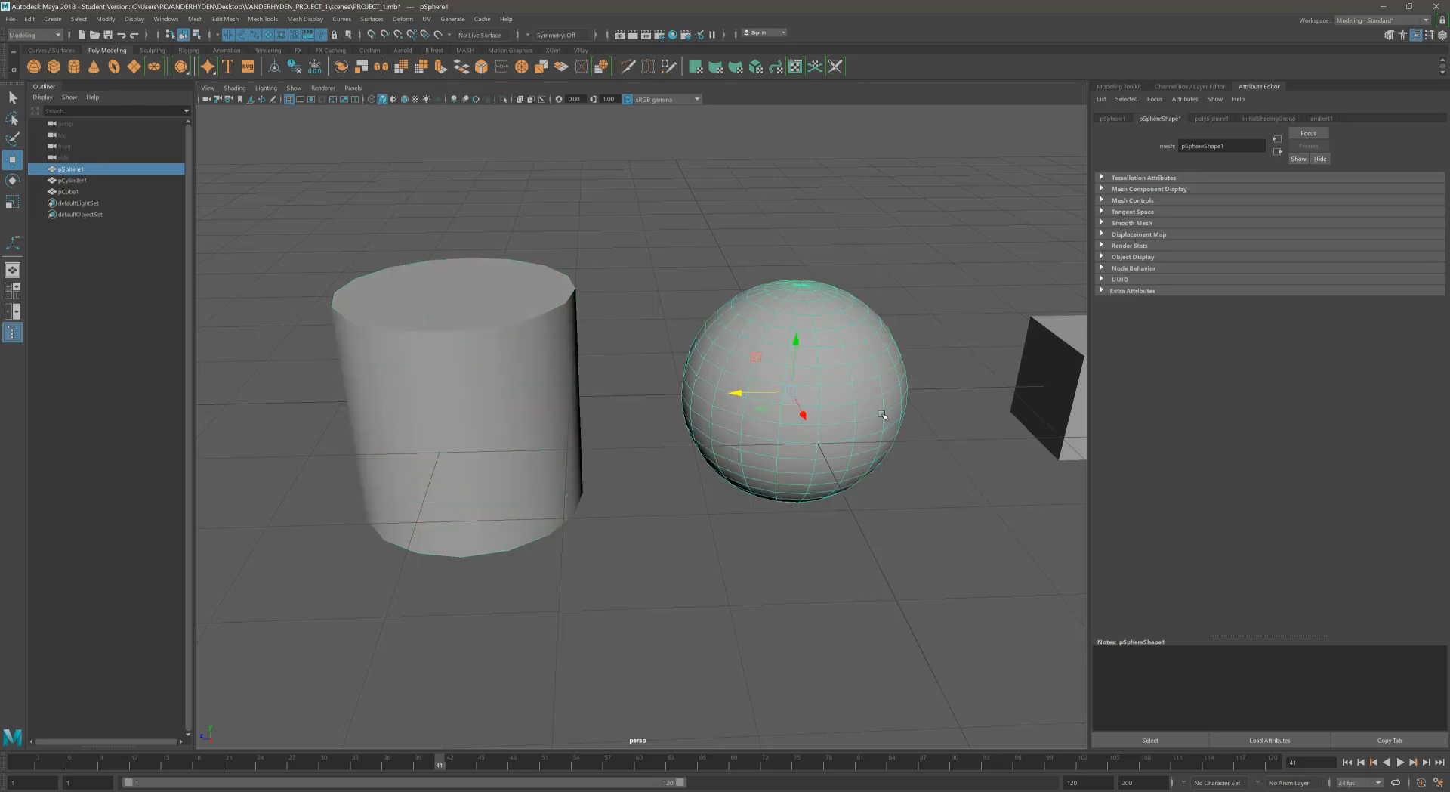
{"action": "middle_click_drag", "start_coordinate": [777, 369], "coordinate": [749, 398], "text": "alt"}
{"action": "scroll", "coordinate": [790, 385], "scroll_direction": "down", "scroll_amount": 1}
{"action": "left_click_drag", "start_coordinate": [747, 398], "coordinate": [732, 399], "text": "alt"}
{"action": "middle_click_drag", "start_coordinate": [731, 398], "coordinate": [747, 413], "text": "alt"}
Delete the cylinder, sphere and cube, then create a default polygon sphere and delete it too.
{"action": "left_click_drag", "start_coordinate": [292, 203], "coordinate": [1073, 534]}
{"action": "key", "text": "Delete"}
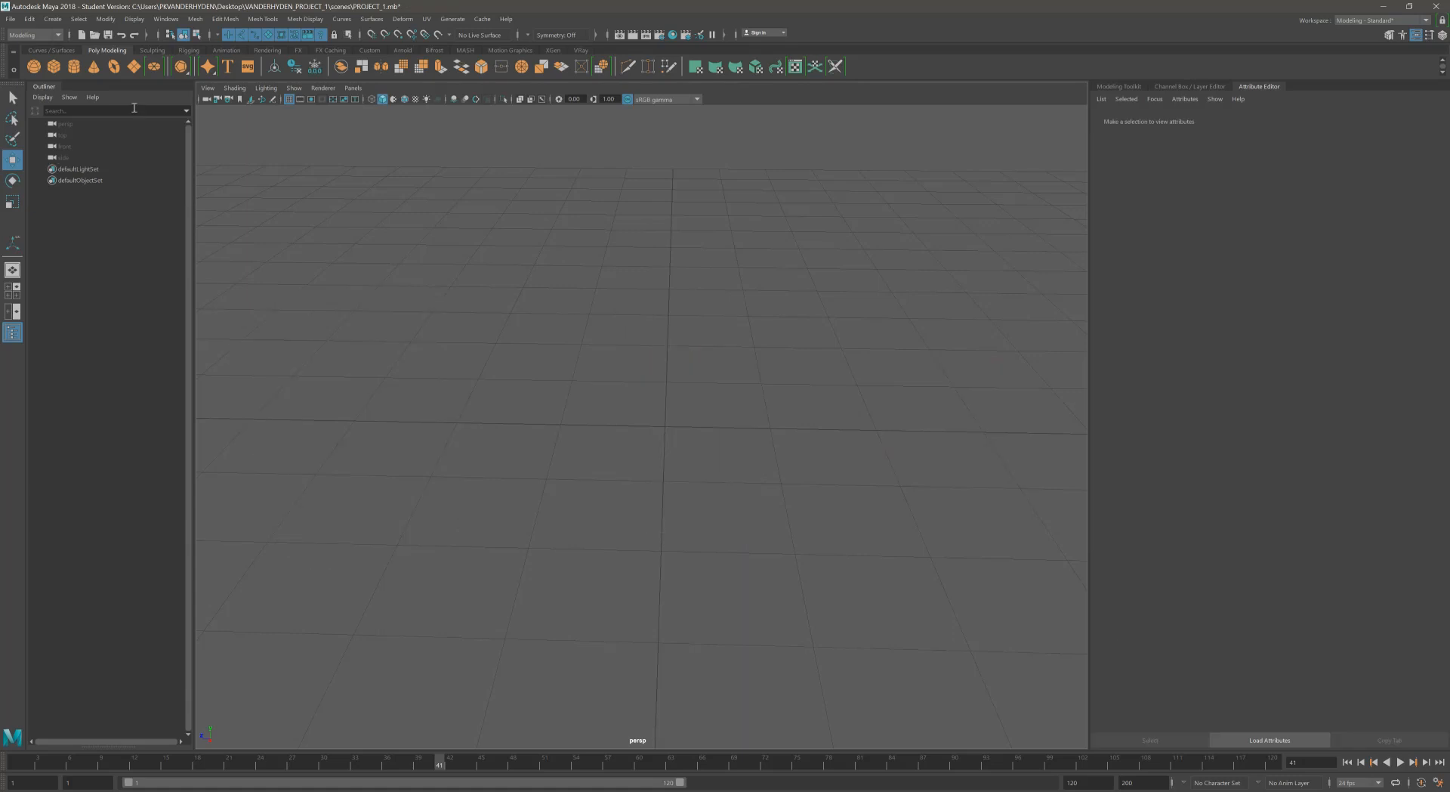
{"action": "left_click", "coordinate": [35, 66]}
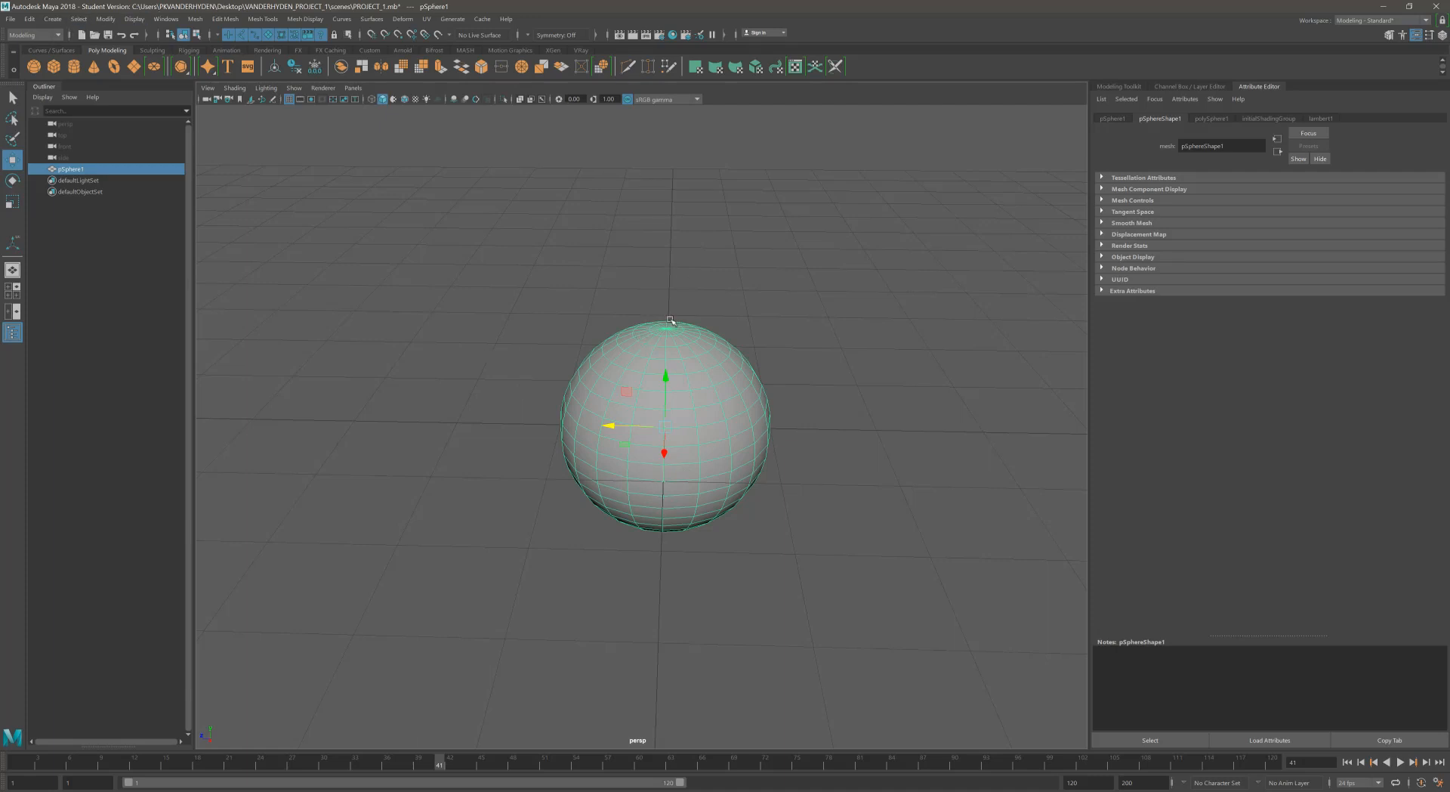
{"action": "key", "text": "Delete"}
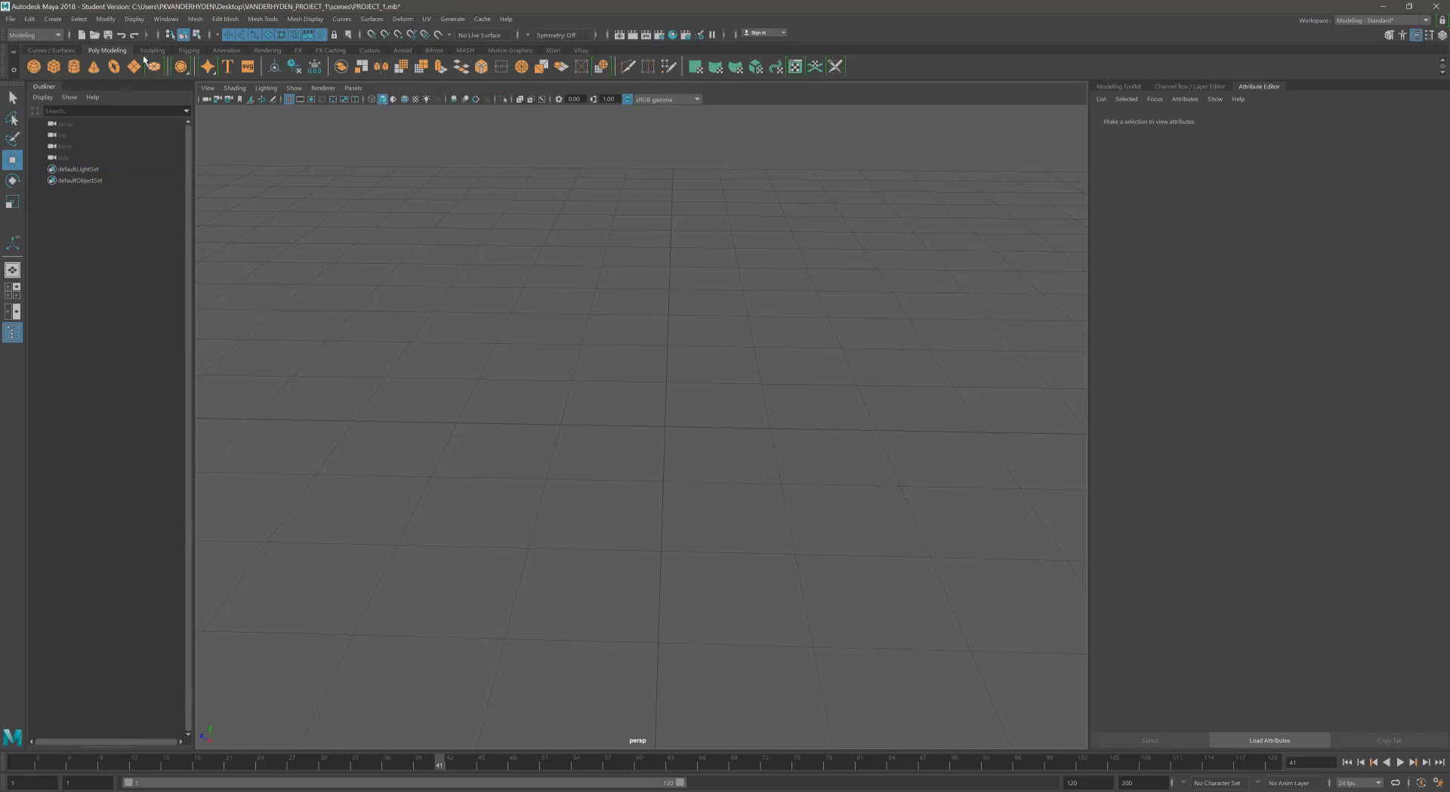
Create a polygon sphere with 8 axis divisions and 8 height divisions through its creation options.
{"action": "left_click", "coordinate": [53, 19]}
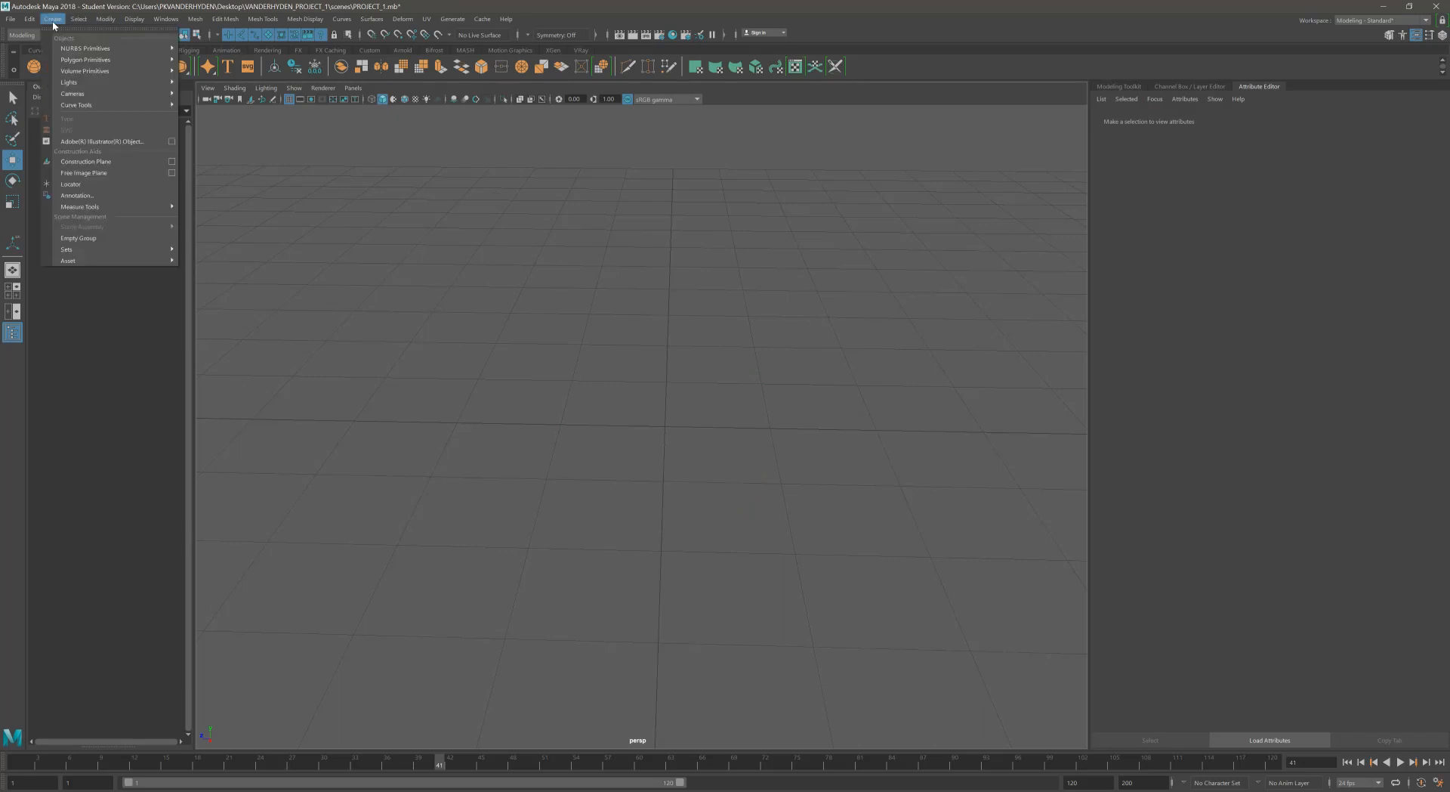
{"action": "mouse_move", "coordinate": [63, 60]}
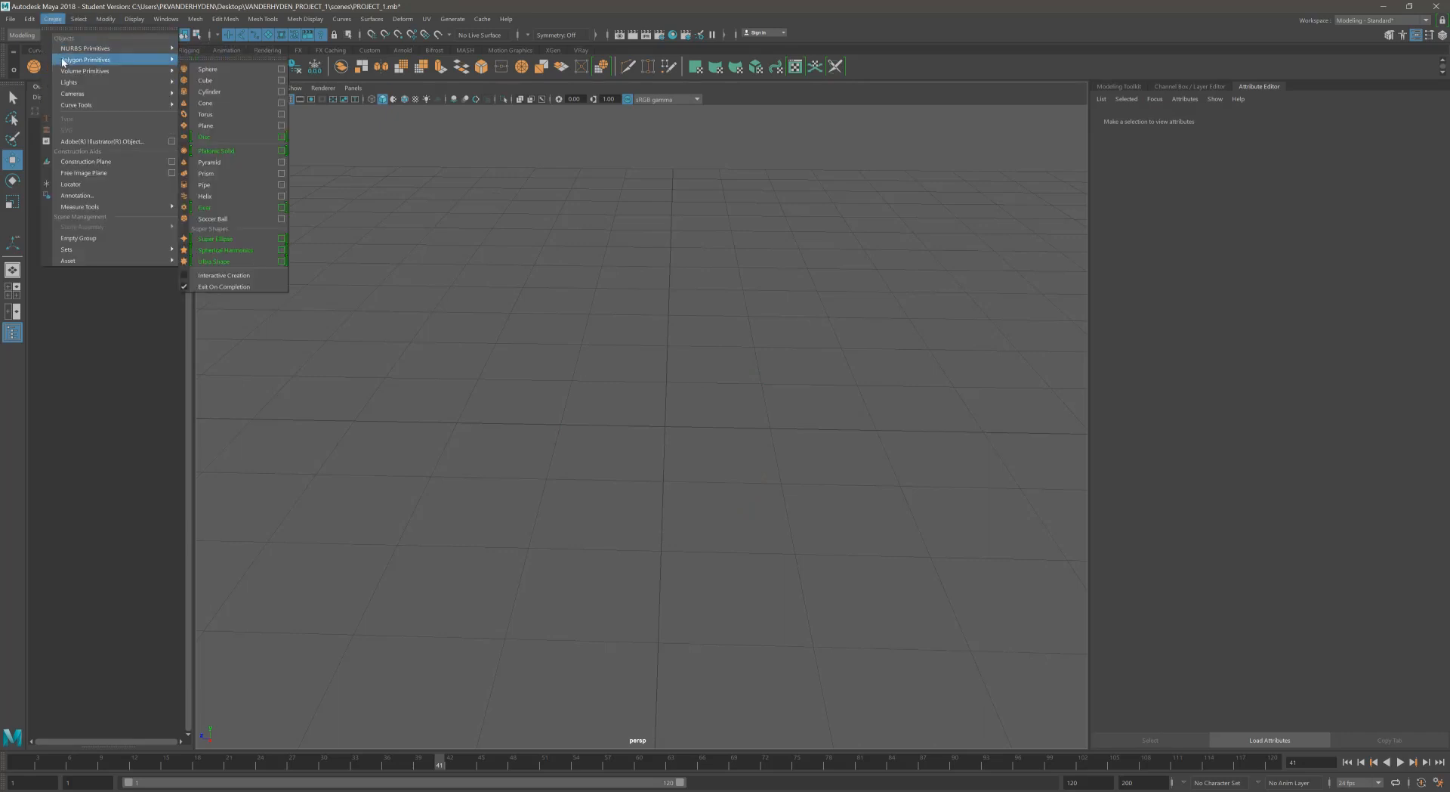
{"action": "left_click", "coordinate": [283, 70]}
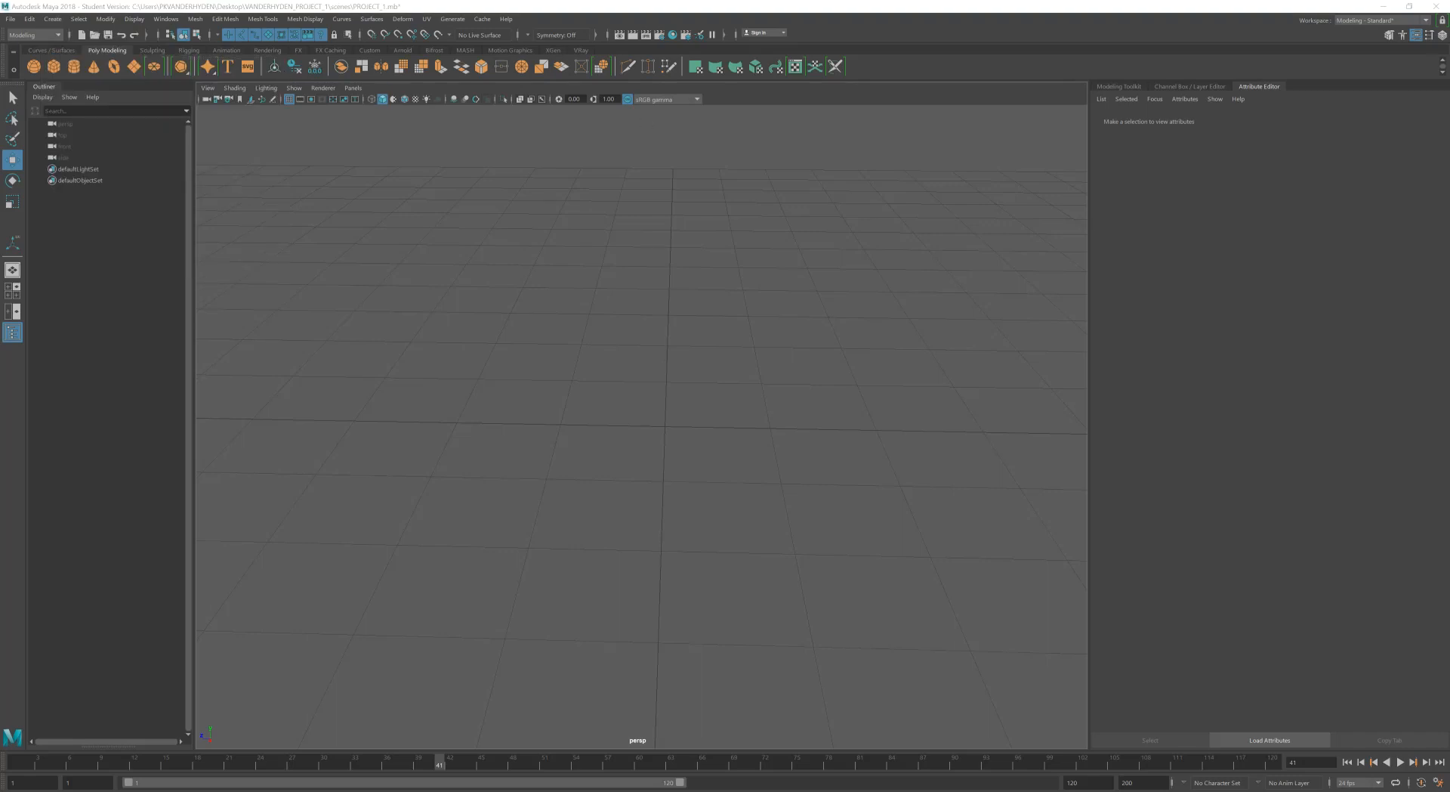
{"action": "left_click_drag", "start_coordinate": [1330, 199], "coordinate": [683, 212]}
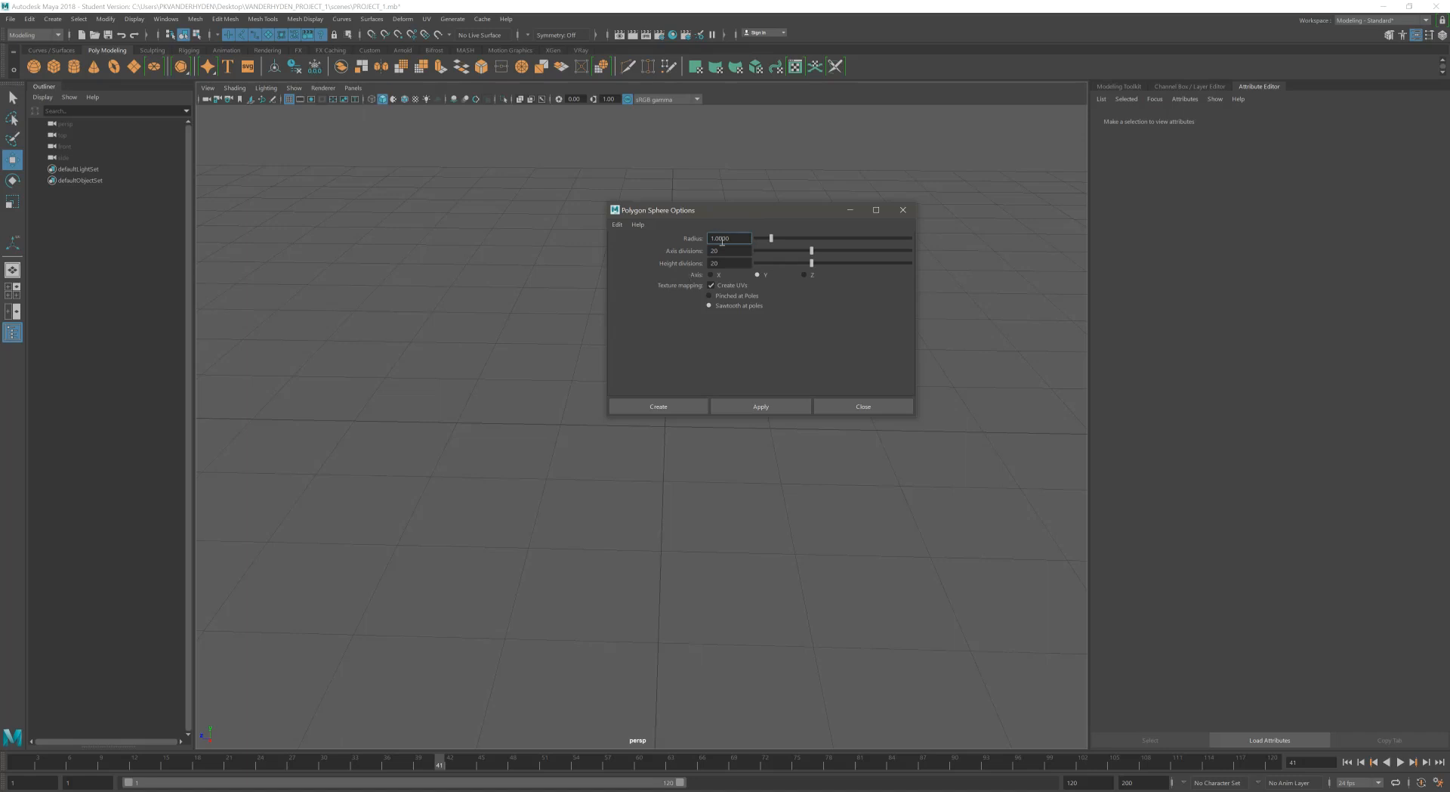
{"action": "left_click_drag", "start_coordinate": [724, 210], "coordinate": [675, 213]}
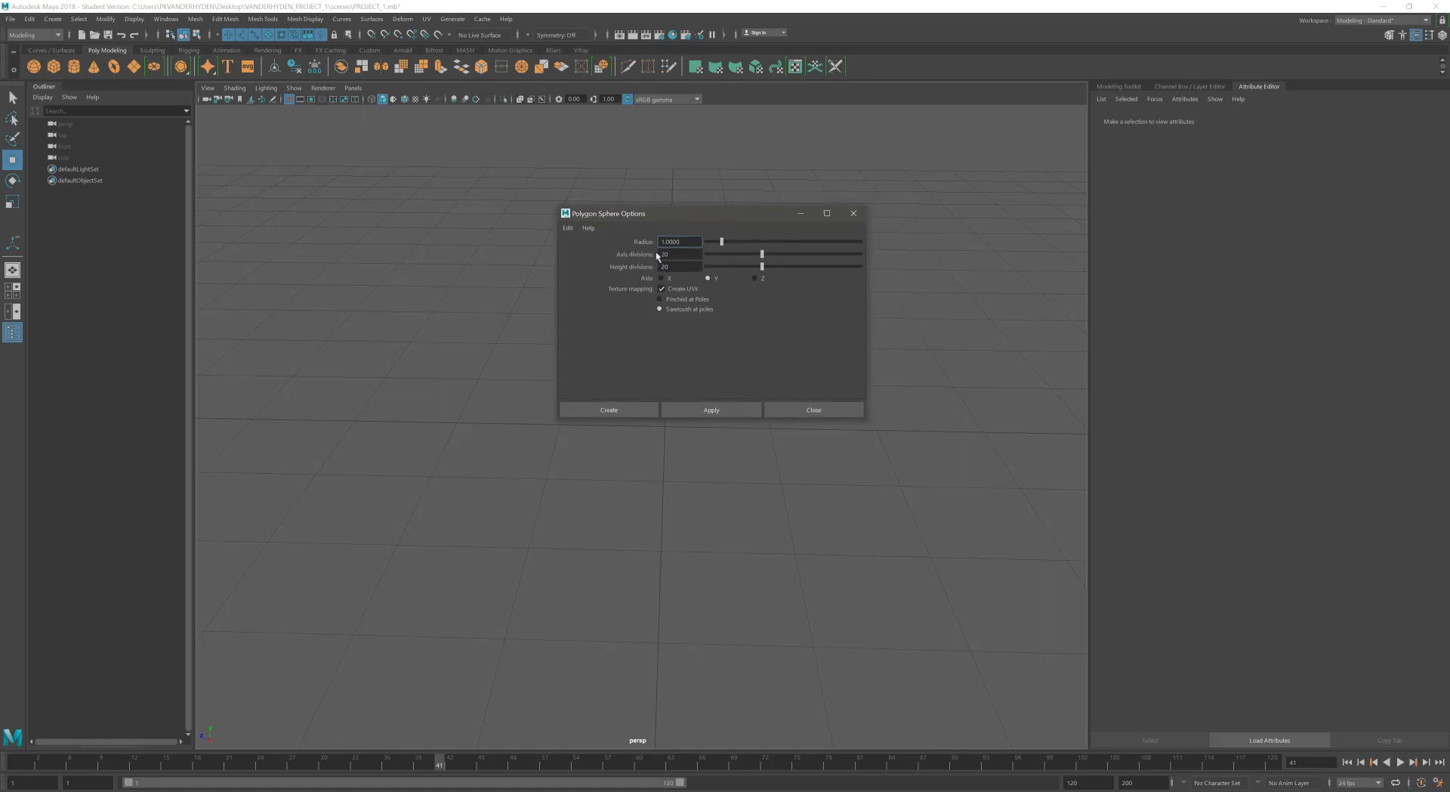
{"action": "double_click", "coordinate": [682, 256]}
{"action": "double_click", "coordinate": [673, 267]}
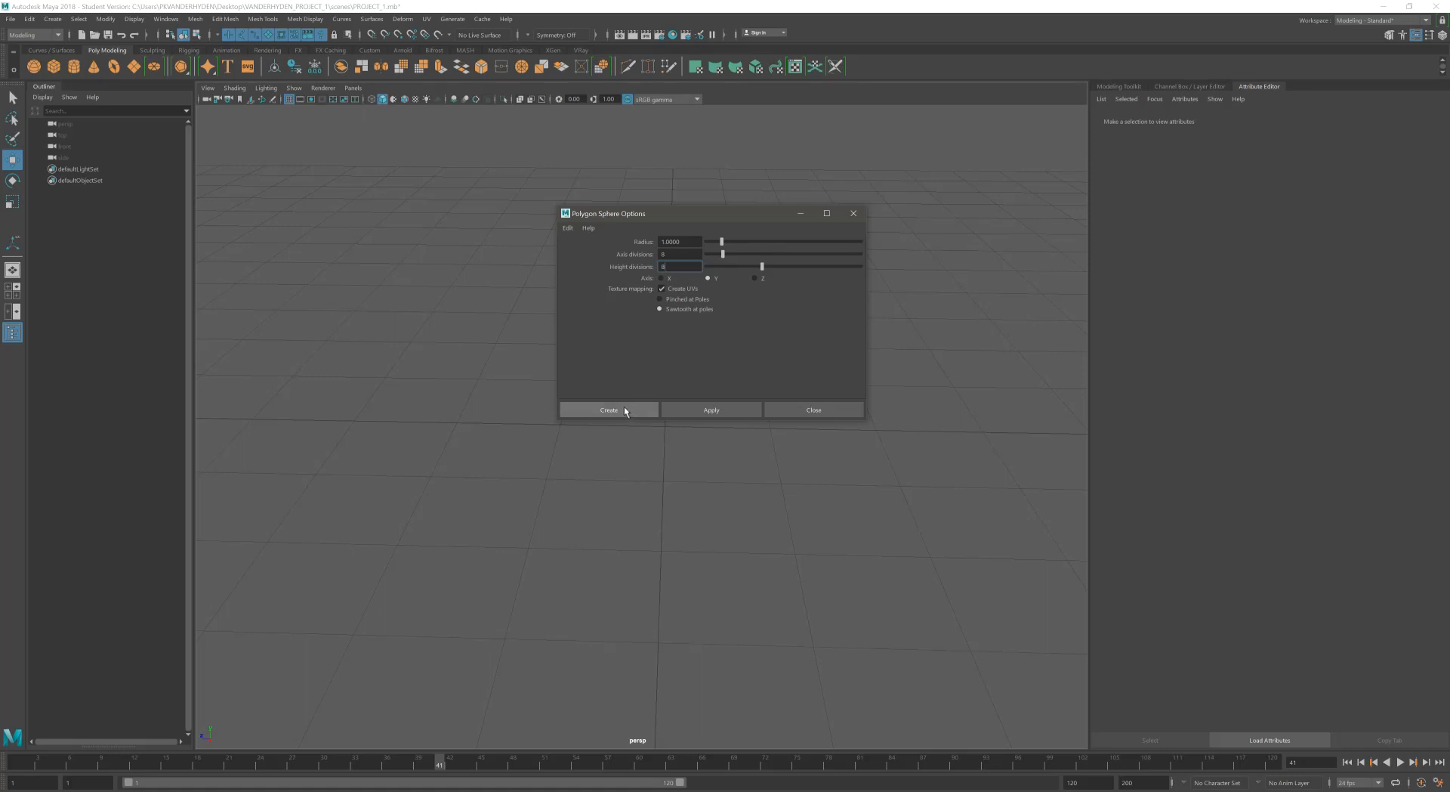
{"action": "left_click", "coordinate": [625, 411]}
Inspect the low-division sphere's mesh from several angles, and delete the sphere.
{"action": "scroll", "coordinate": [702, 408], "scroll_direction": "up", "scroll_amount": 3}
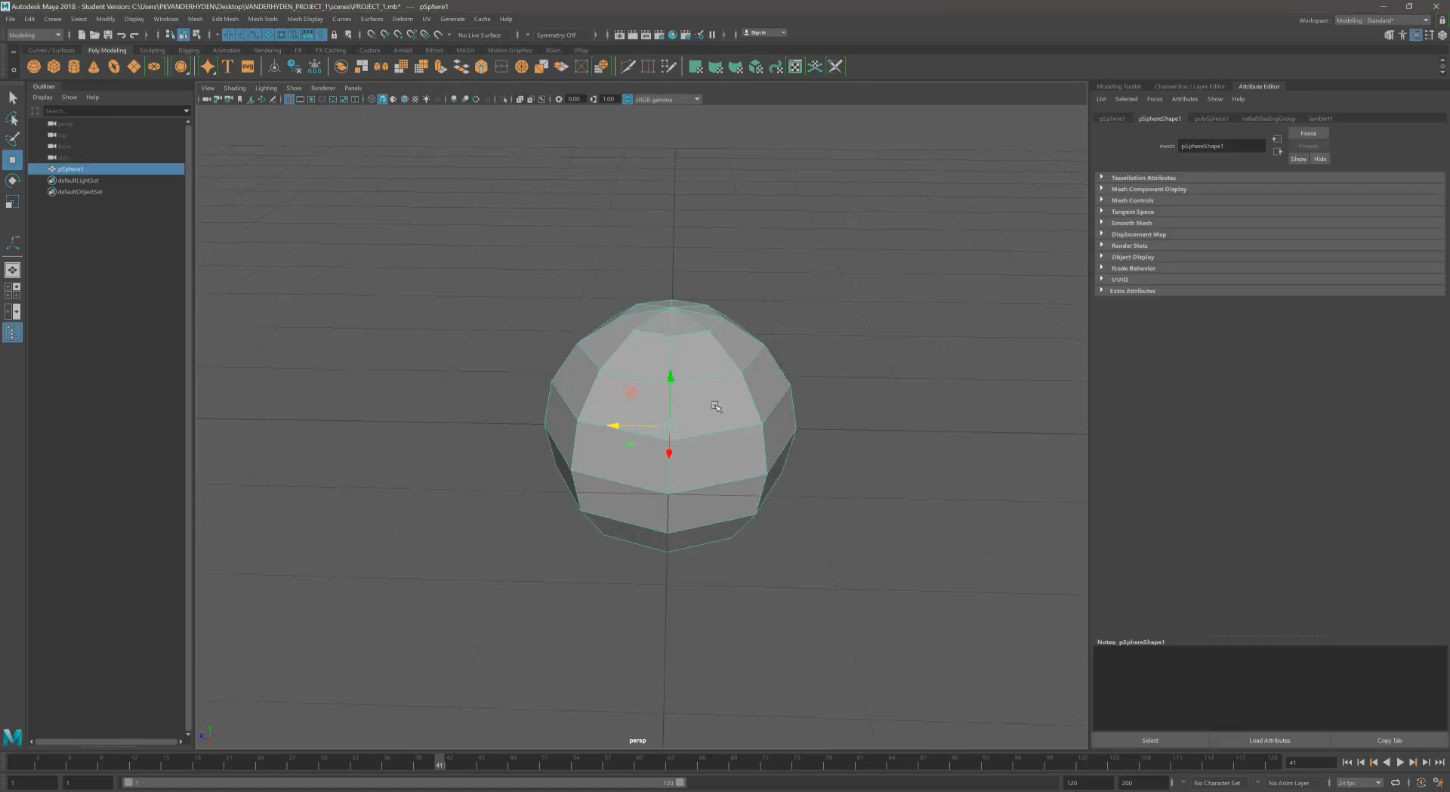
{"action": "mouse_move", "coordinate": [700, 403]}
{"action": "left_mouse_down", "text": "alt"}
{"action": "mouse_move", "coordinate": [692, 333]}
{"action": "mouse_move", "coordinate": [707, 399]}
{"action": "left_mouse_up", "text": "alt"}
{"action": "scroll", "coordinate": [707, 399], "scroll_direction": "up", "scroll_amount": 3}
{"action": "left_click_drag", "start_coordinate": [687, 340], "coordinate": [696, 398], "text": "alt"}
{"action": "scroll", "coordinate": [741, 438], "scroll_direction": "down", "scroll_amount": 3}
{"action": "middle_click_drag", "start_coordinate": [696, 398], "coordinate": [696, 350], "text": "alt"}
{"action": "left_click_drag", "start_coordinate": [696, 350], "coordinate": [695, 401], "text": "alt"}
{"action": "key", "text": "Delete"}
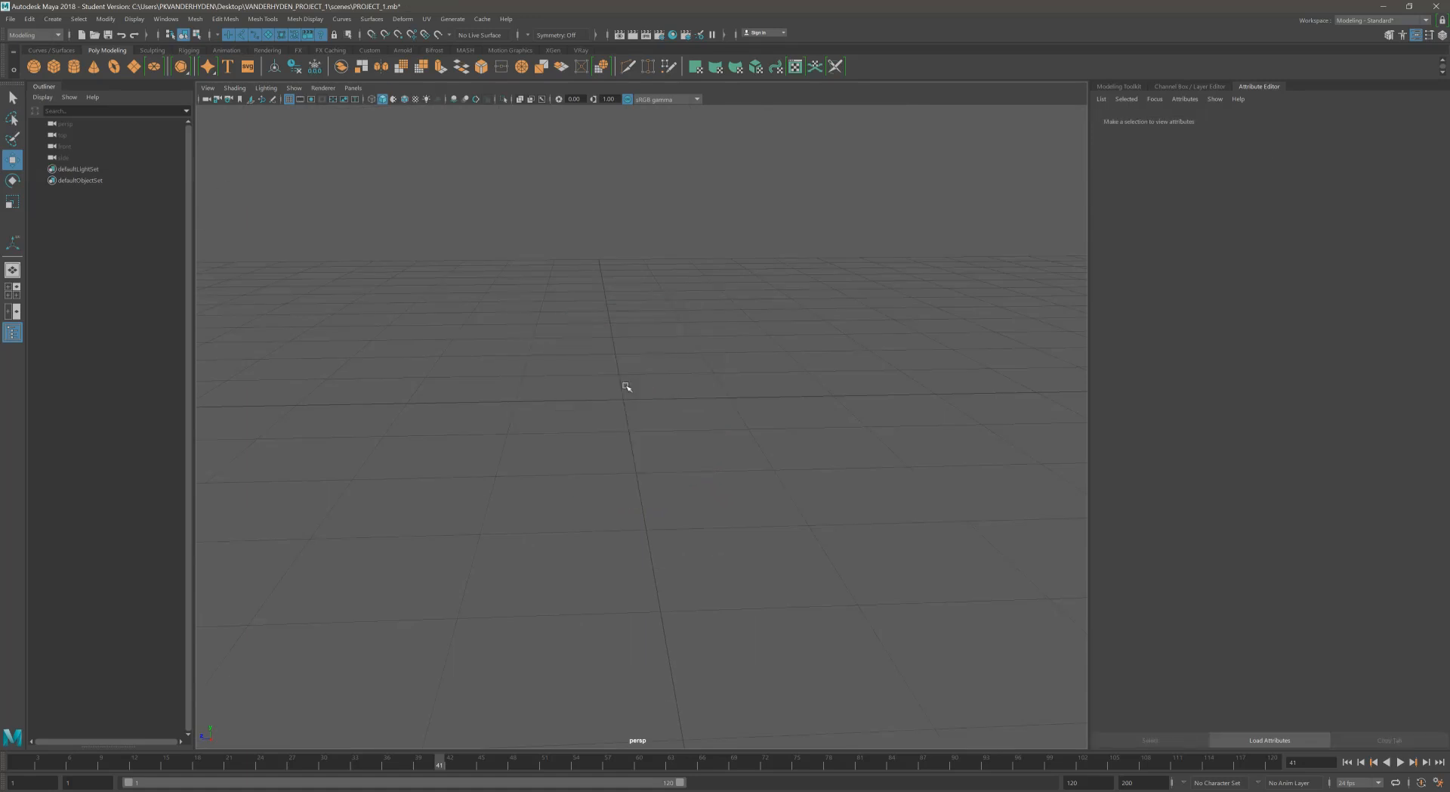
Create a polygon sphere with the stored creation settings and delete it, twice in a row, checking its divisions each time.
{"action": "left_click", "coordinate": [34, 67]}
{"action": "left_click_drag", "start_coordinate": [634, 310], "coordinate": [663, 340], "text": "alt"}
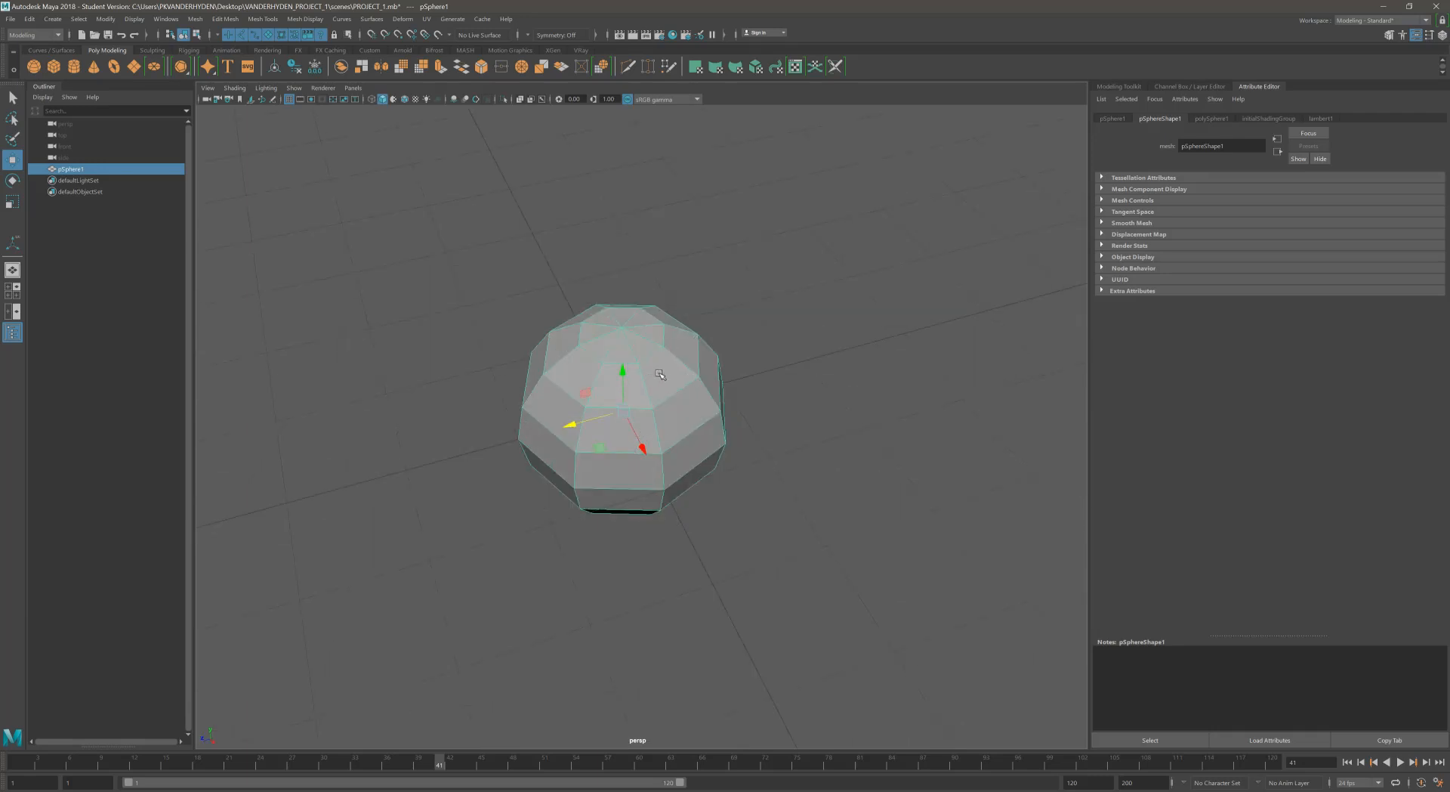
{"action": "key", "text": "Delete"}
{"action": "left_click", "coordinate": [34, 68]}
{"action": "left_click_drag", "start_coordinate": [677, 498], "coordinate": [676, 482], "text": "alt"}
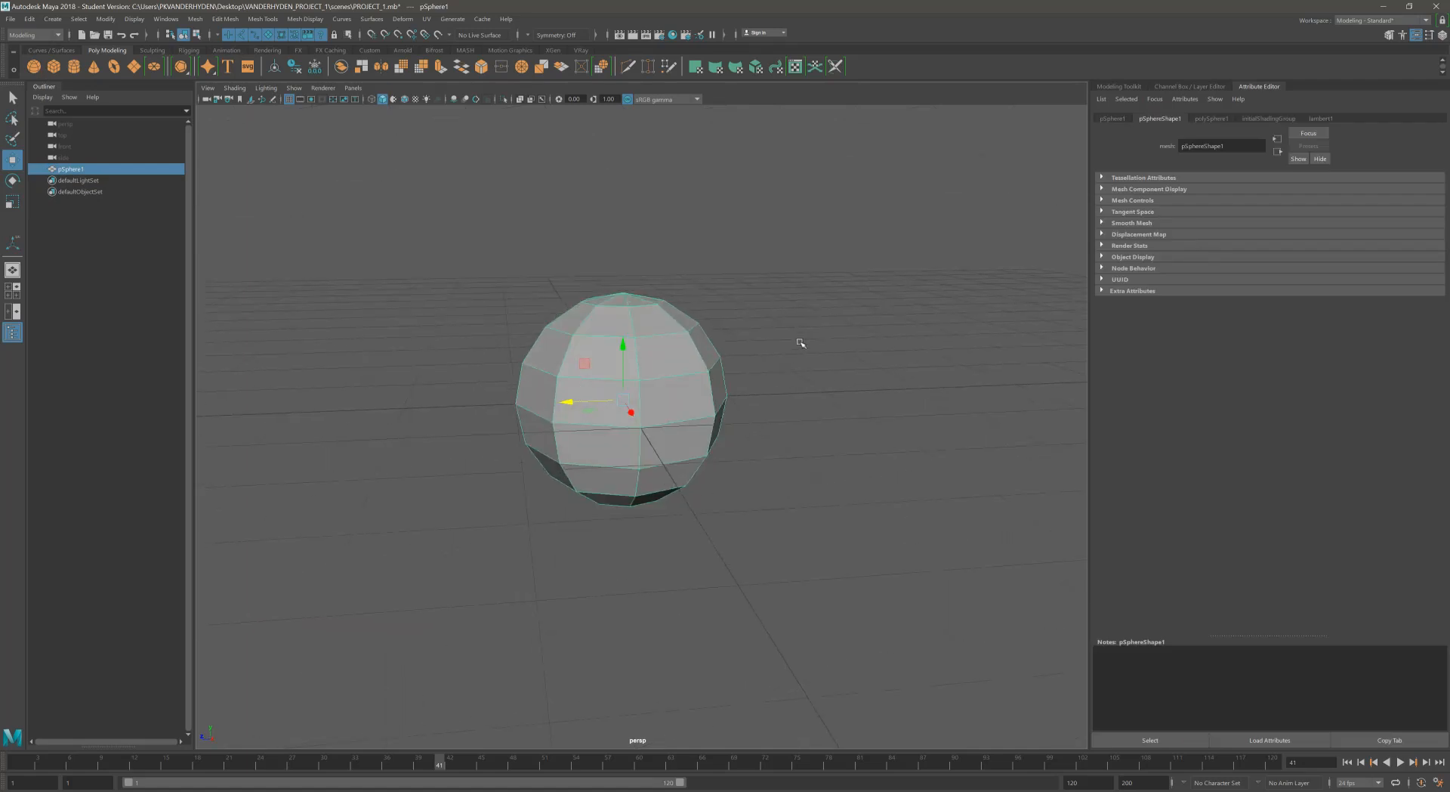
{"action": "key", "text": "Delete"}
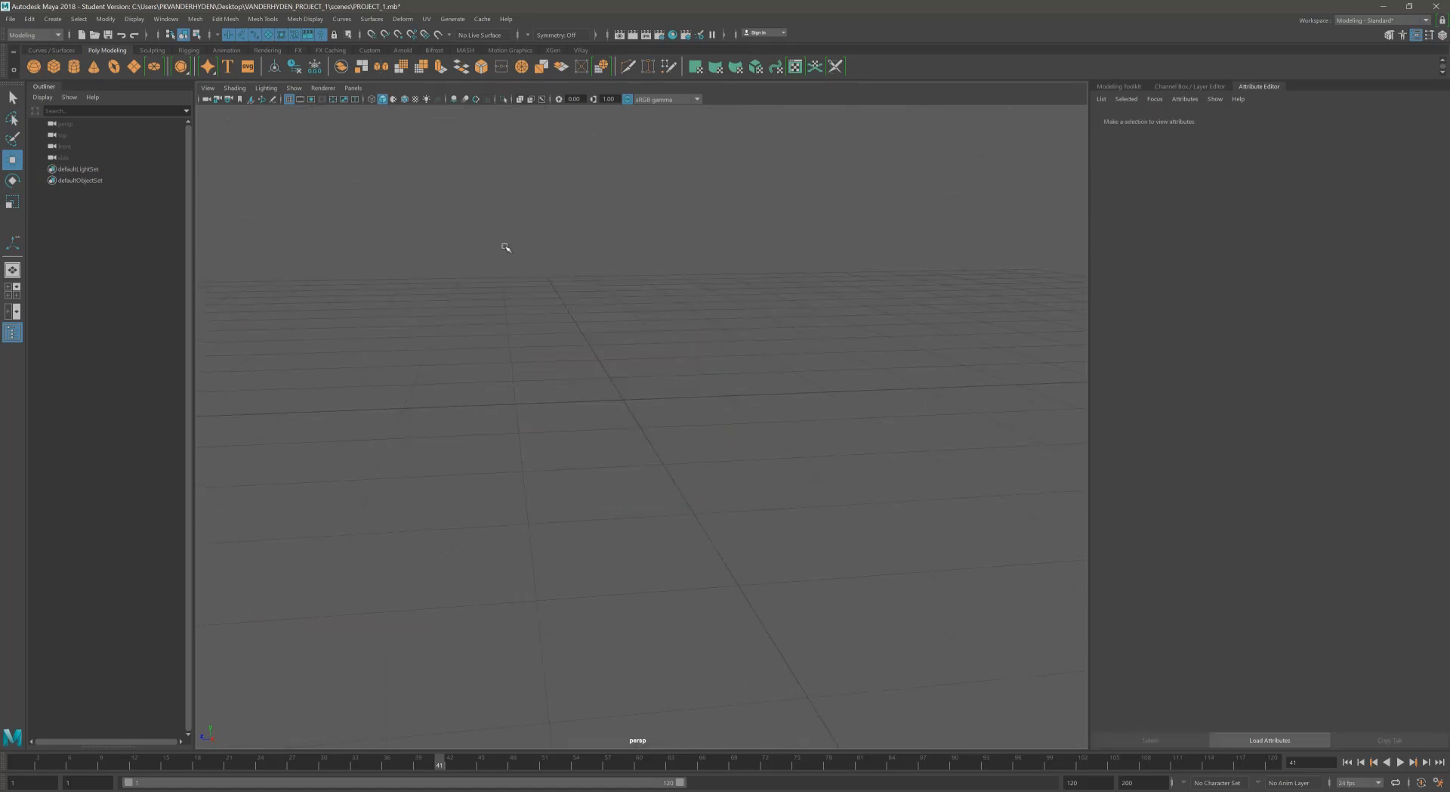
Create another polygon sphere with the stored settings and expand its polySphere input channels.
{"action": "left_click", "coordinate": [36, 68]}
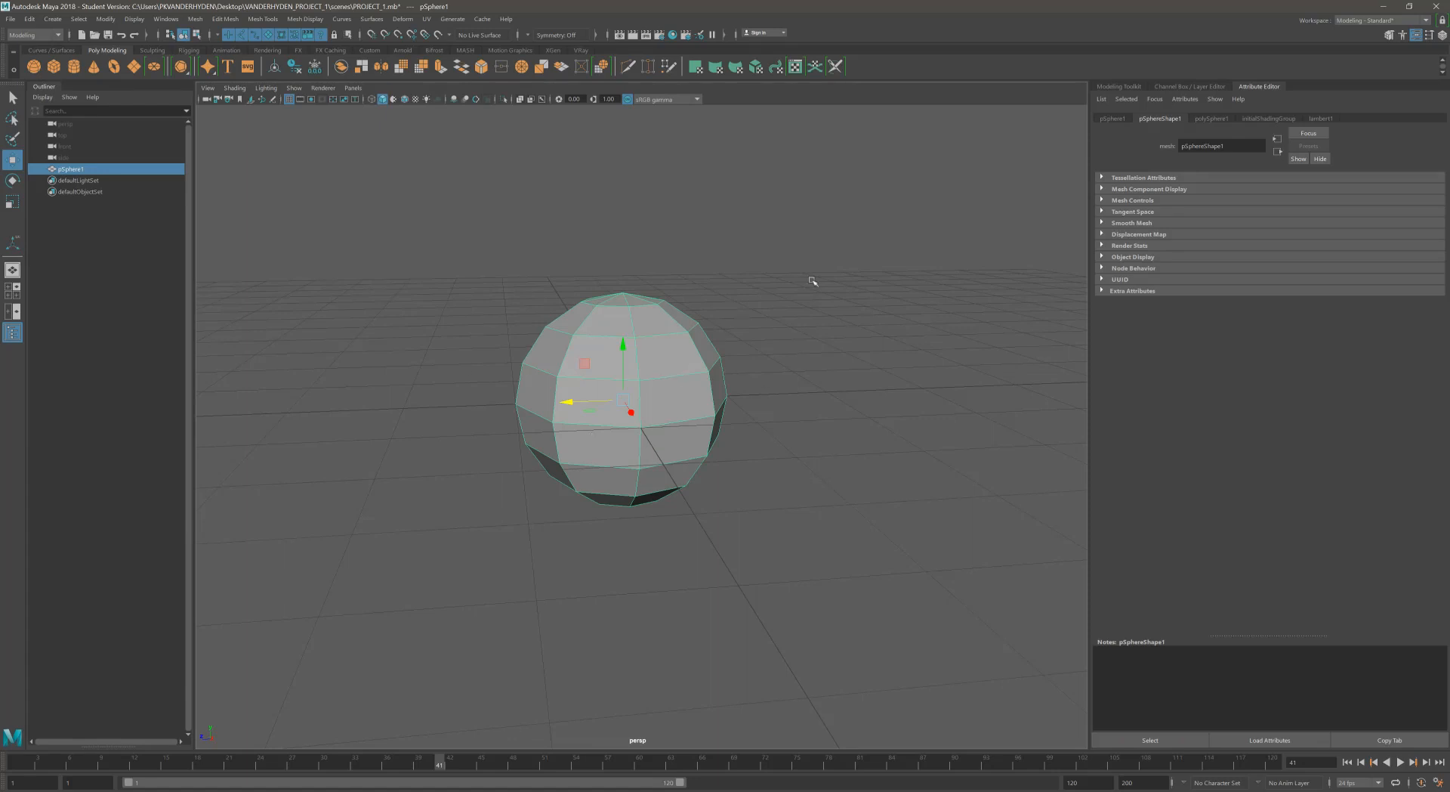
{"action": "left_click_drag", "start_coordinate": [643, 364], "coordinate": [1072, 346], "text": "alt"}
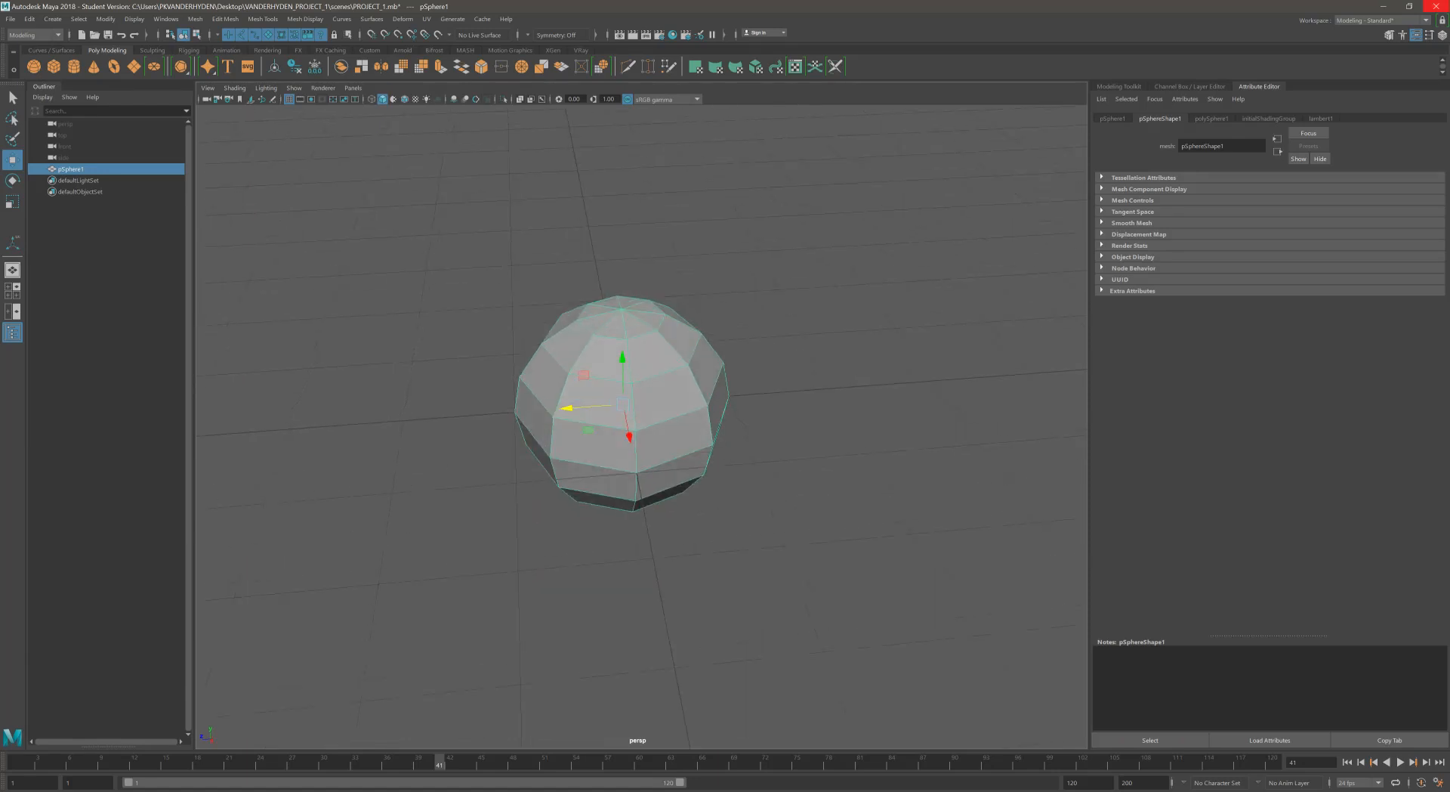
{"action": "left_click", "coordinate": [1442, 35]}
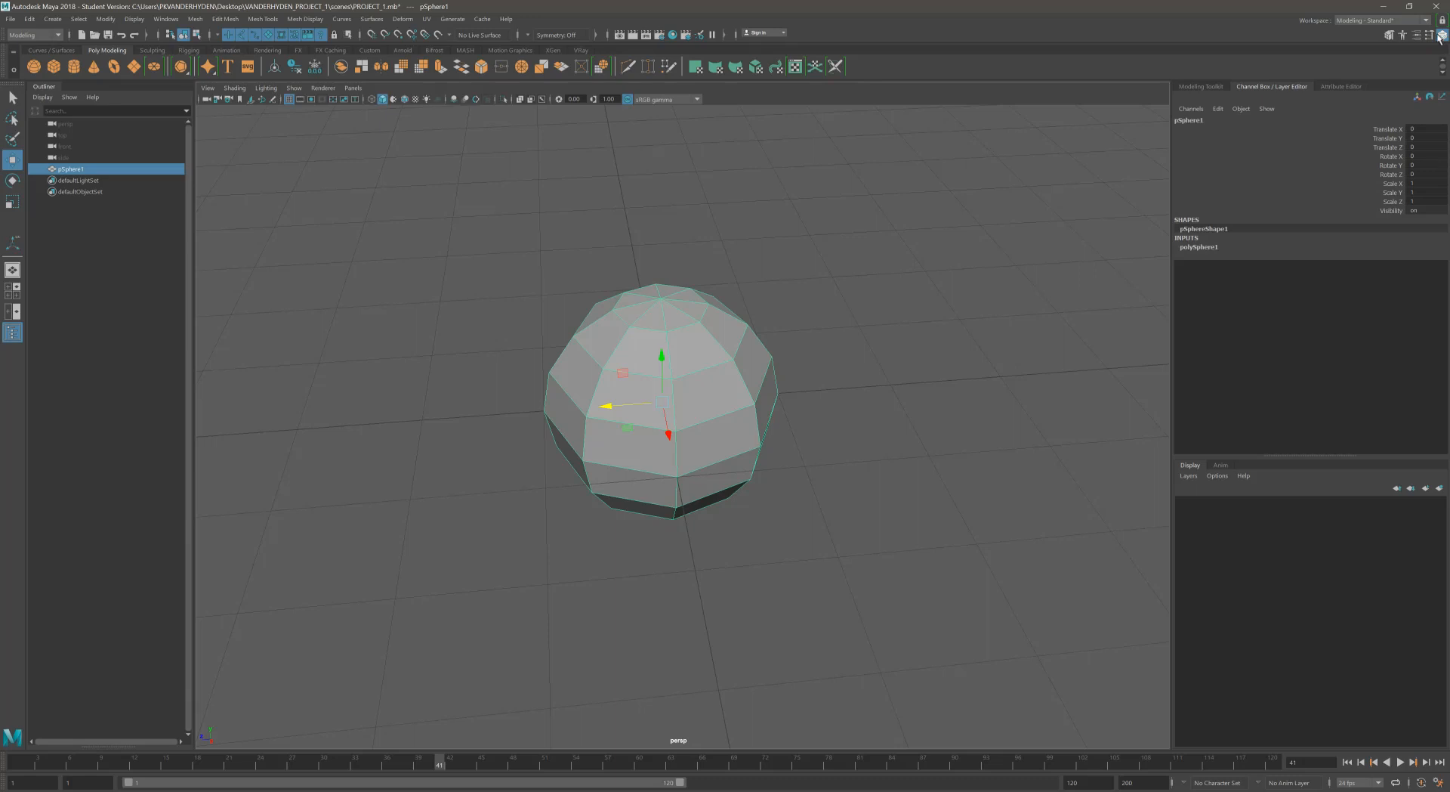
{"action": "left_click", "coordinate": [1193, 248]}
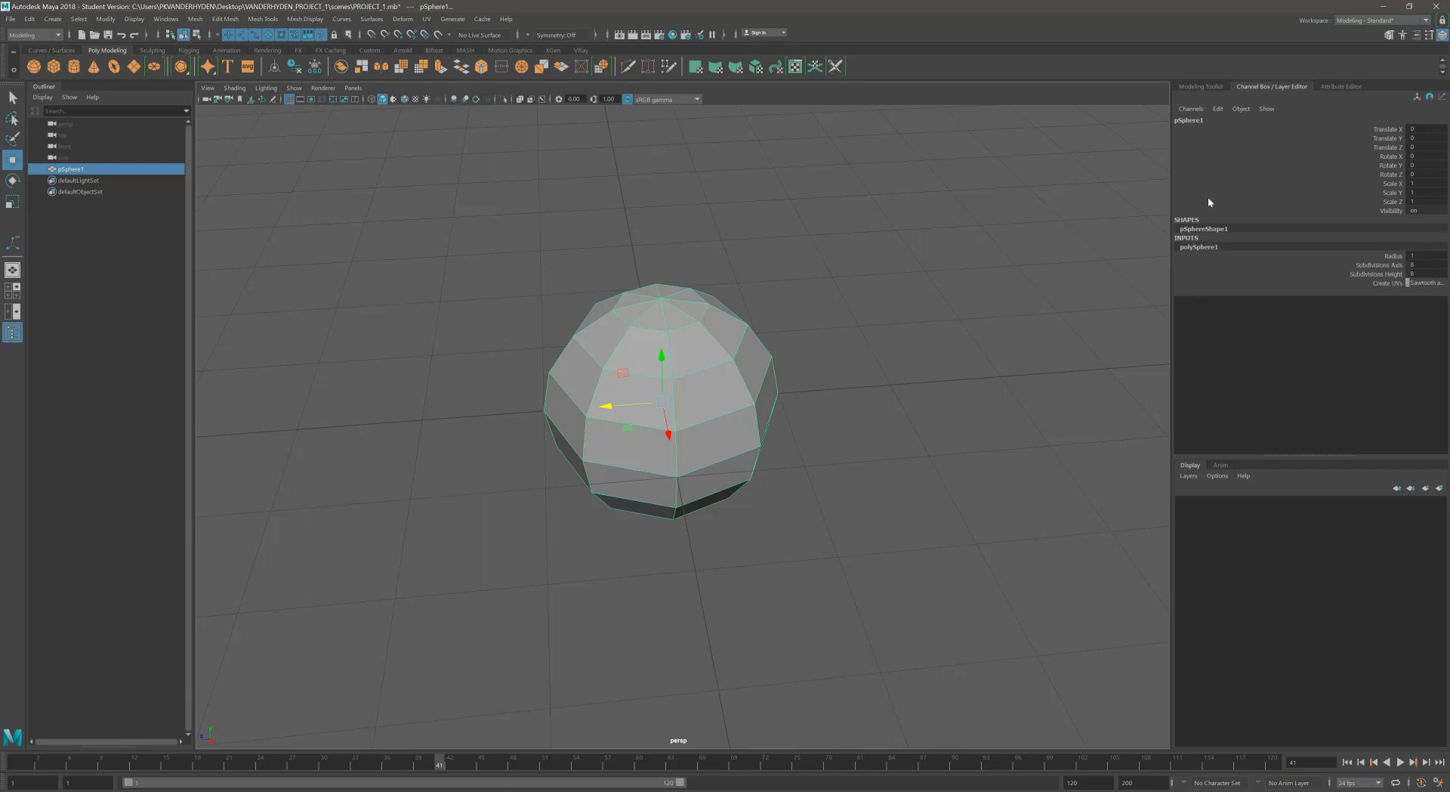
Set the sphere's Subdivisions Axis and Subdivisions Height to 16 each.
{"action": "middle_click_drag", "start_coordinate": [1100, 267], "coordinate": [1137, 277]}
{"action": "left_click", "coordinate": [1421, 262]}
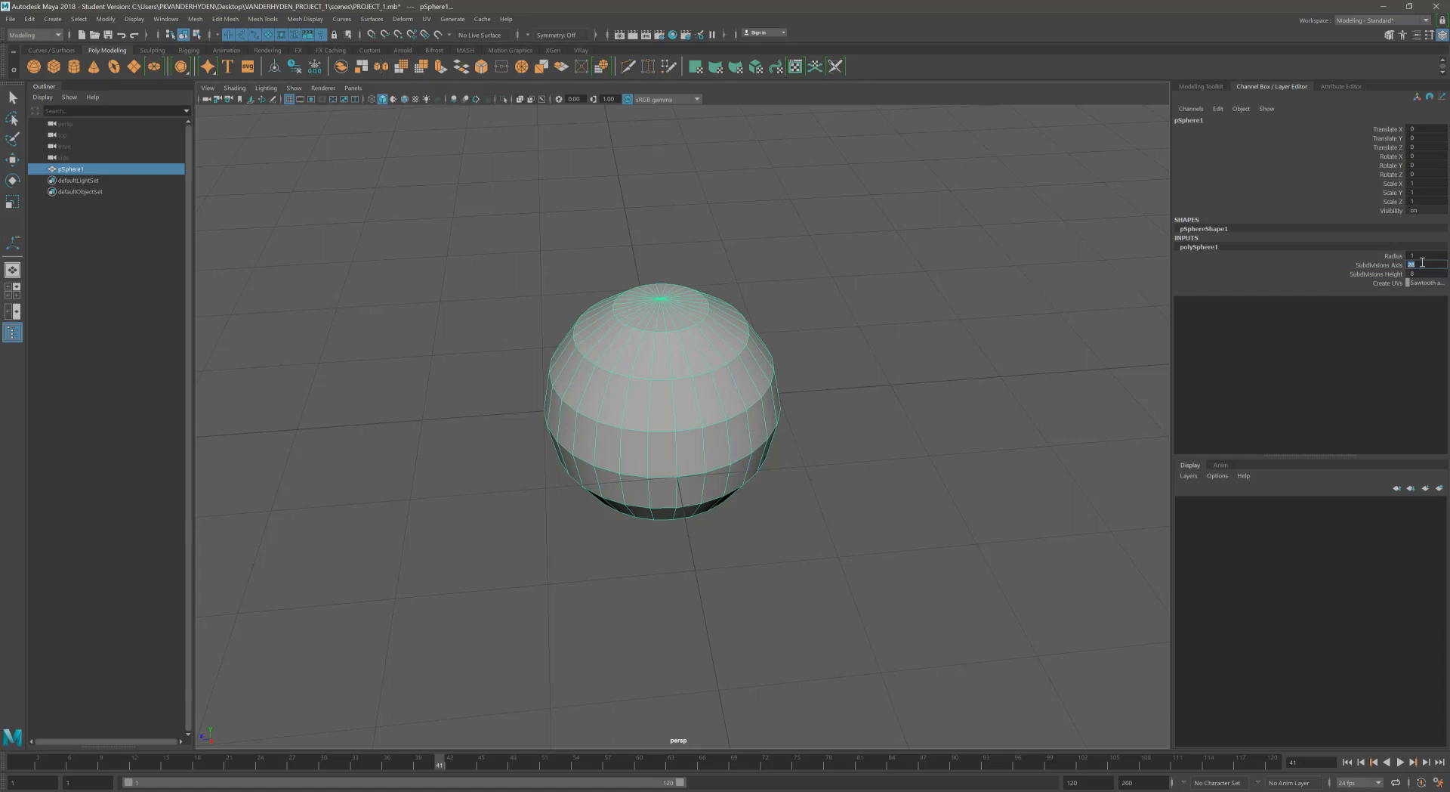
{"action": "type", "text": "16"}
{"action": "key", "text": "Tab"}
{"action": "type", "text": "16"}
{"action": "key", "text": "Return"}
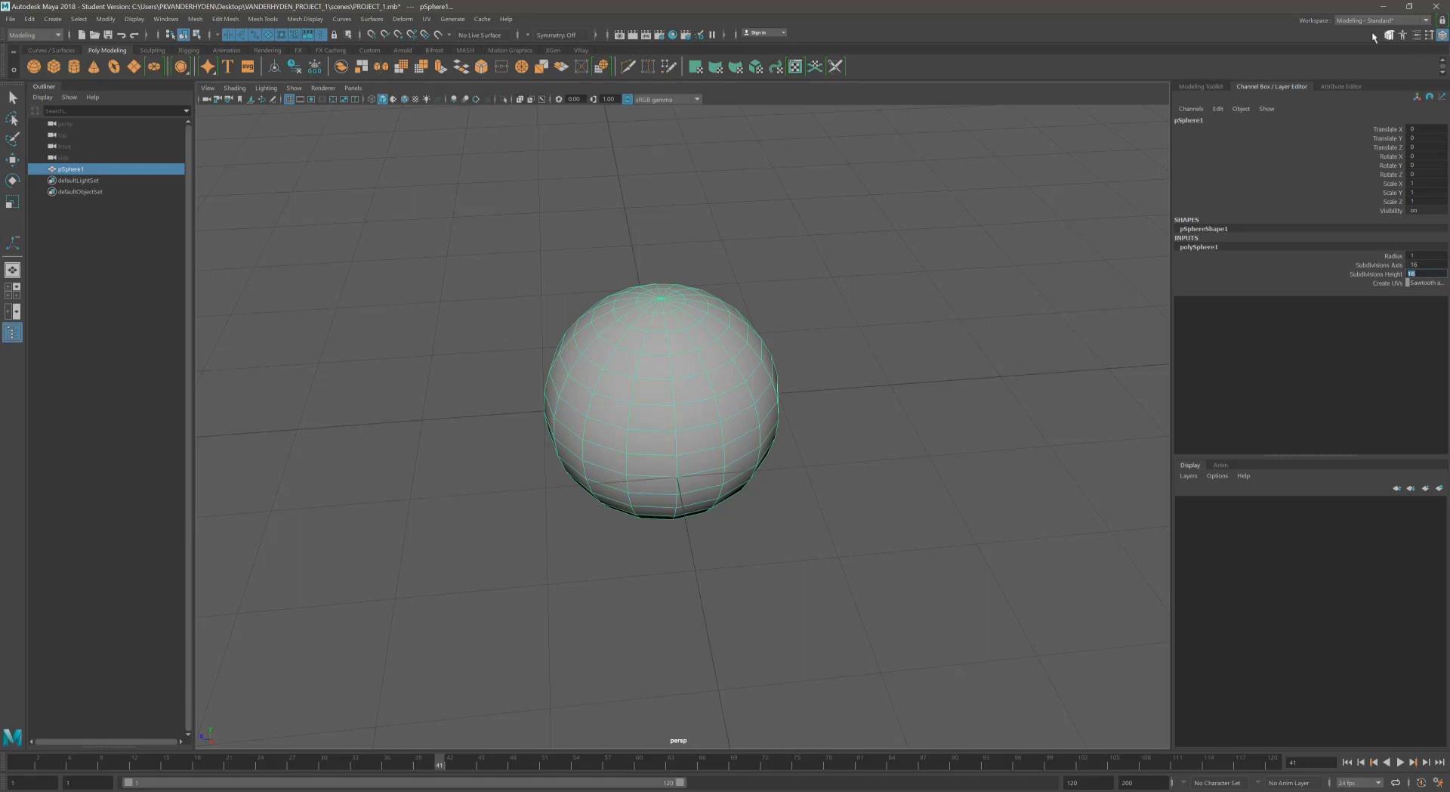
Adjust Subdivisions Axis among the sphere's detailed polySphere attributes, and delete the sphere.
{"action": "left_click", "coordinate": [1417, 35]}
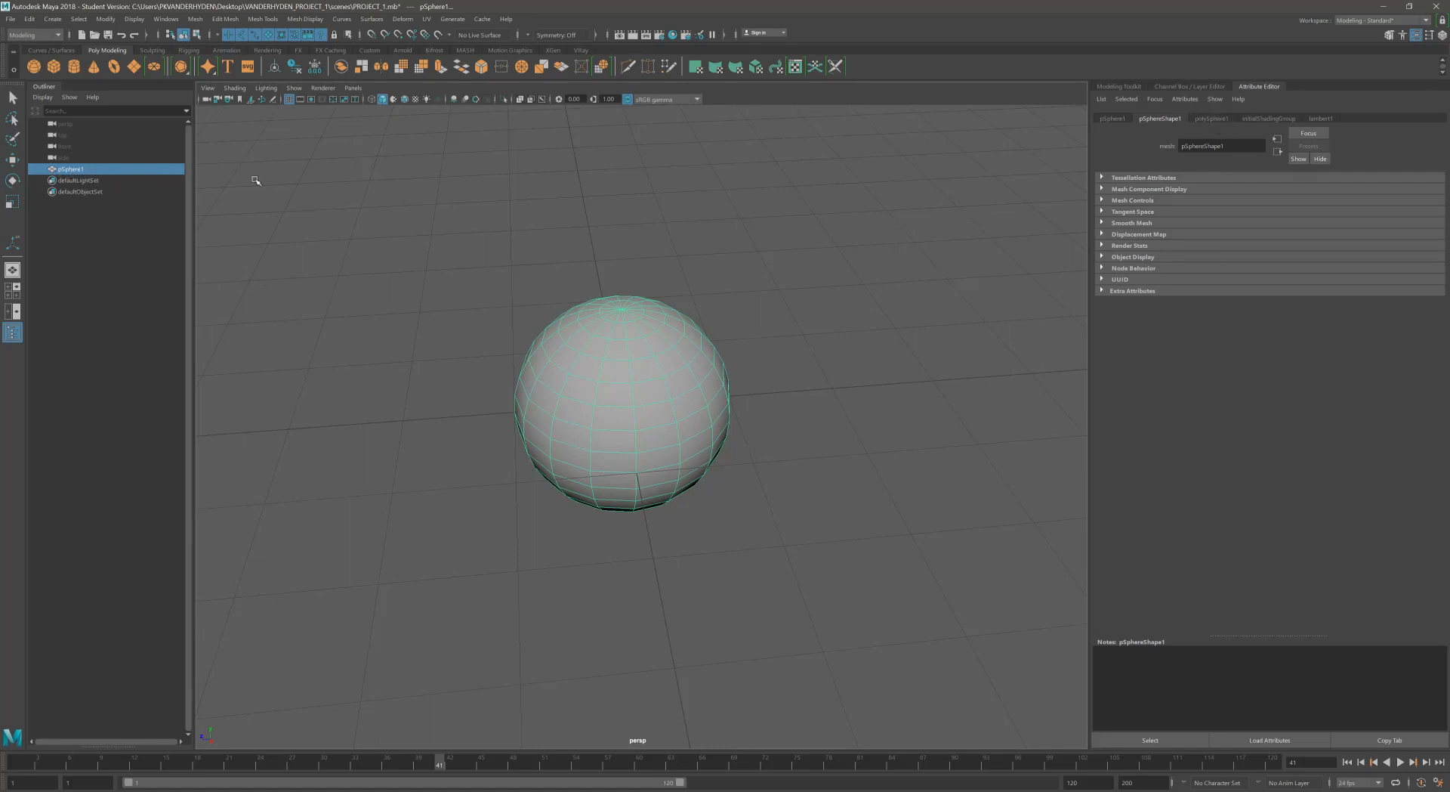
{"action": "left_click", "coordinate": [1212, 119]}
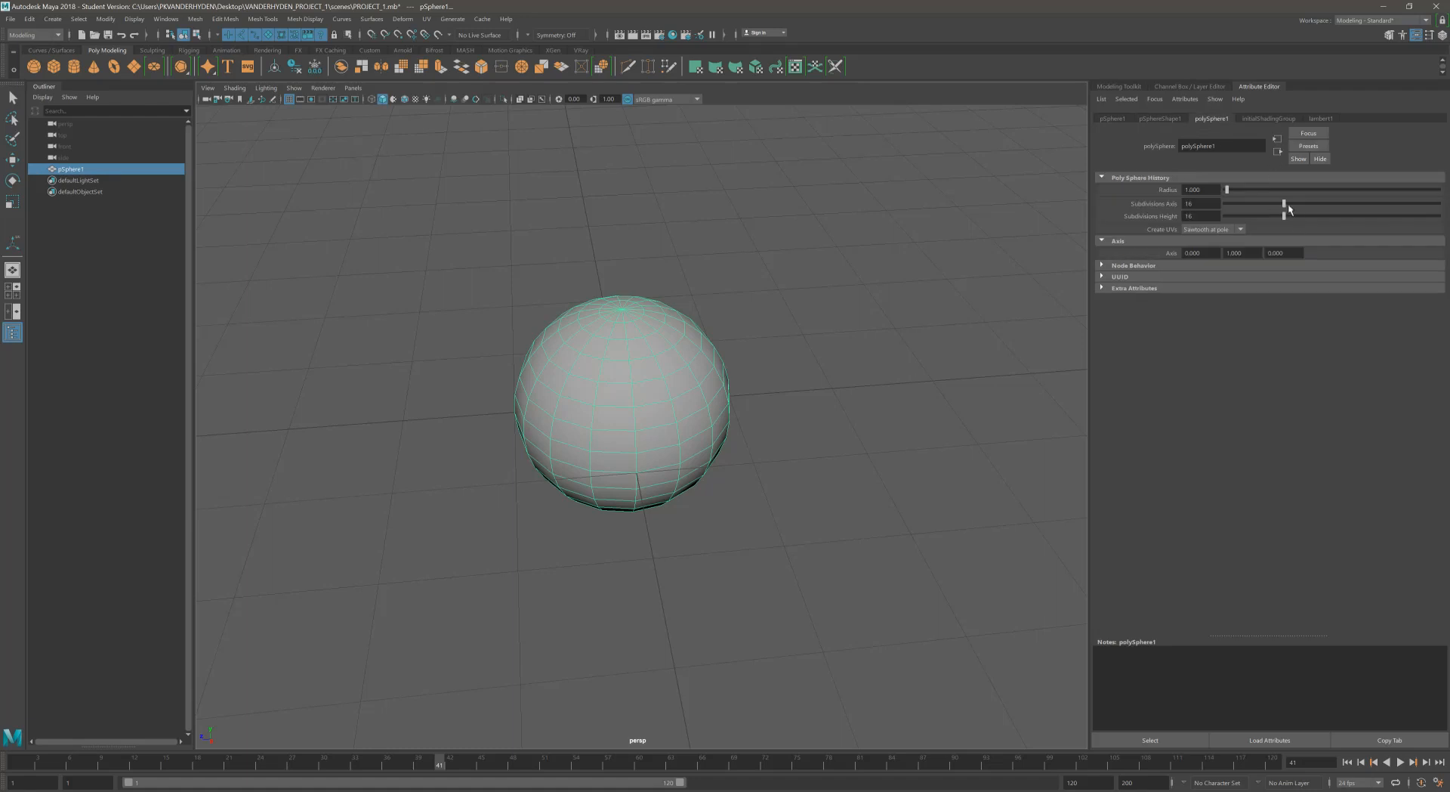
{"action": "mouse_move", "coordinate": [1285, 204]}
{"action": "left_mouse_down"}
{"action": "mouse_move", "coordinate": [1244, 201]}
{"action": "mouse_move", "coordinate": [1287, 207]}
{"action": "left_mouse_up"}
{"action": "key", "text": "Delete"}
{"action": "key", "text": "w"}
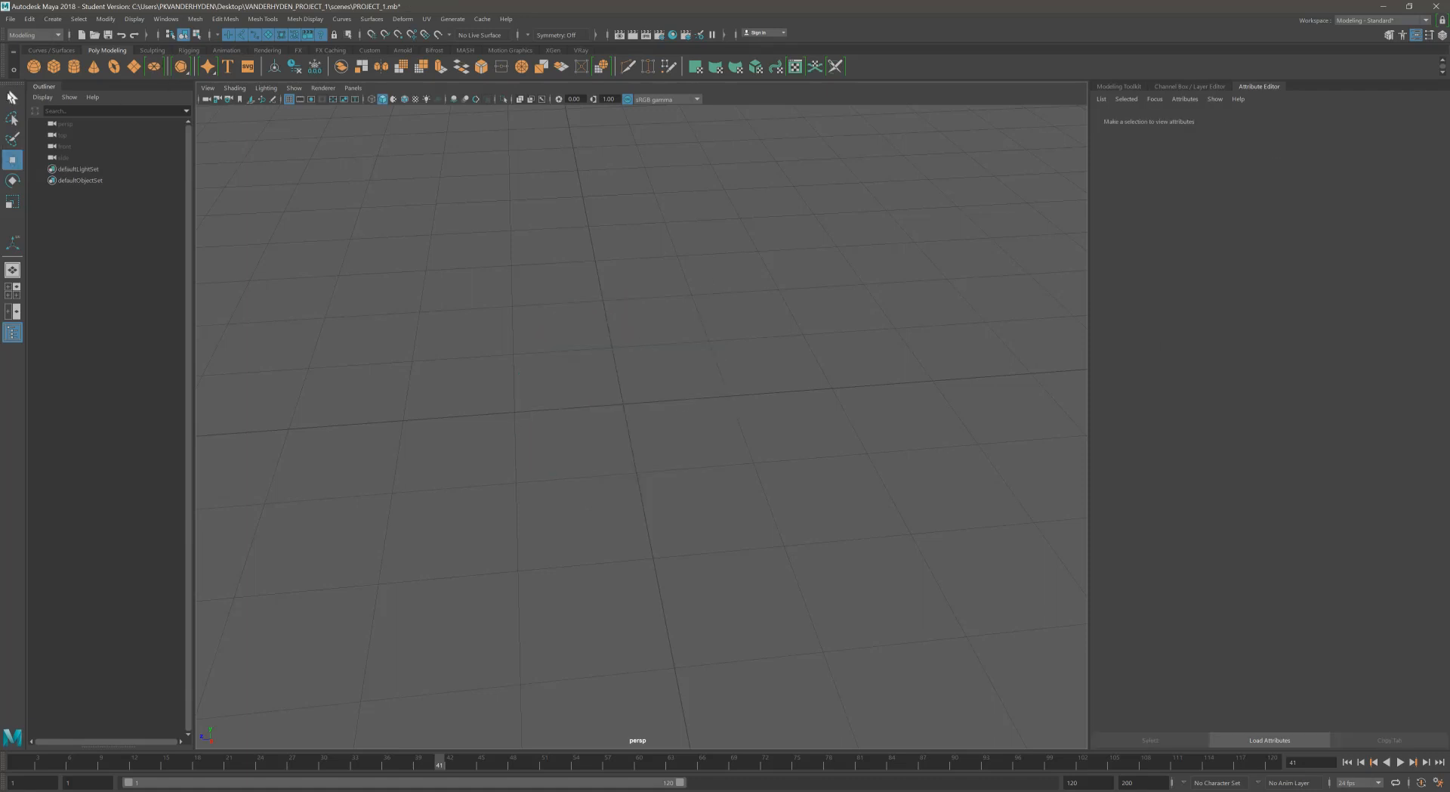
Create a polygon cube and raise its subdivisions to 7 in width, 9 in height and 9 in depth.
{"action": "left_click", "coordinate": [54, 66]}
{"action": "left_click", "coordinate": [563, 336]}
{"action": "left_click", "coordinate": [1200, 119]}
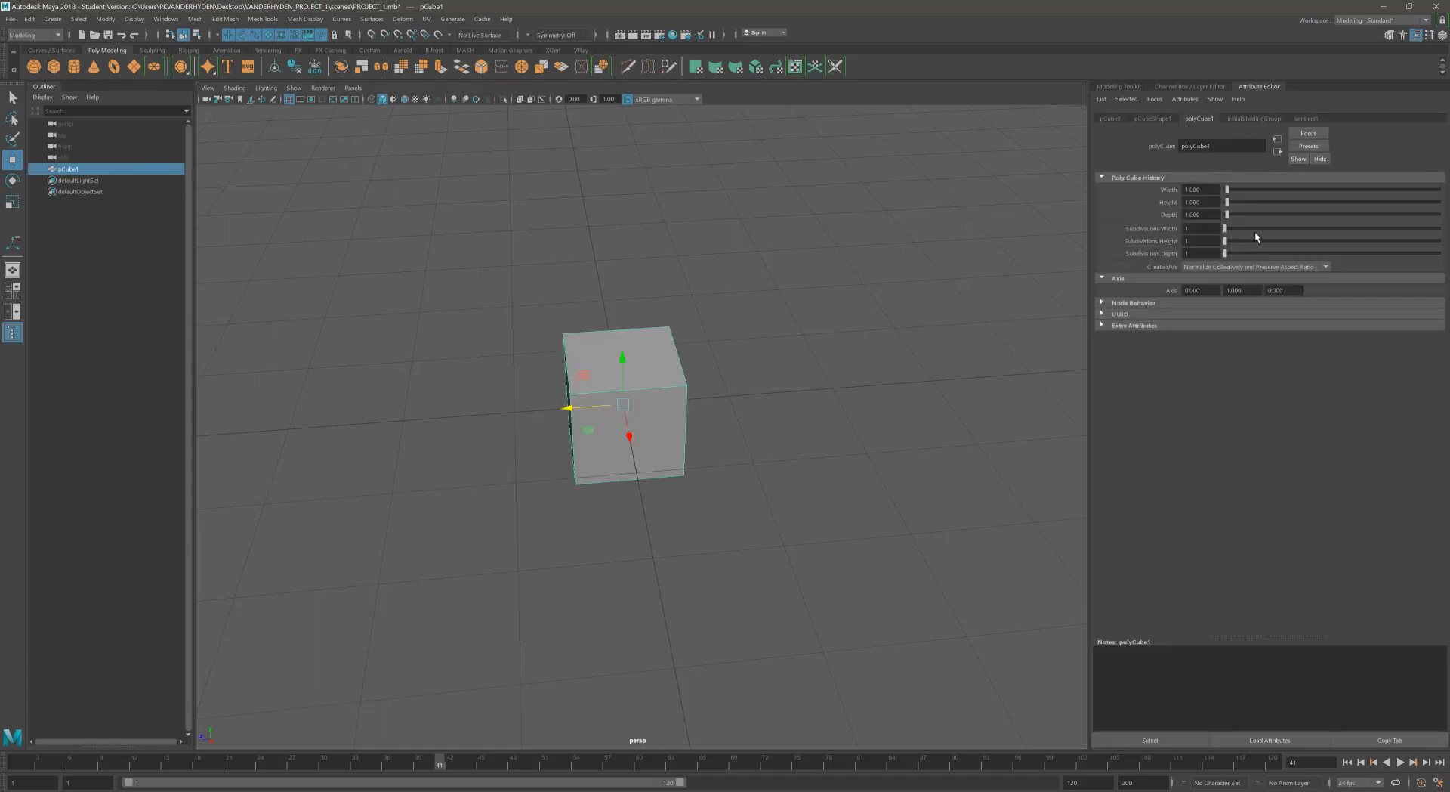
{"action": "left_click_drag", "start_coordinate": [1227, 192], "coordinate": [1252, 228]}
{"action": "mouse_move", "coordinate": [812, 312]}
{"action": "left_mouse_down", "text": "alt"}
{"action": "mouse_move", "coordinate": [822, 303]}
{"action": "mouse_move", "coordinate": [794, 323]}
{"action": "left_mouse_up", "text": "alt"}
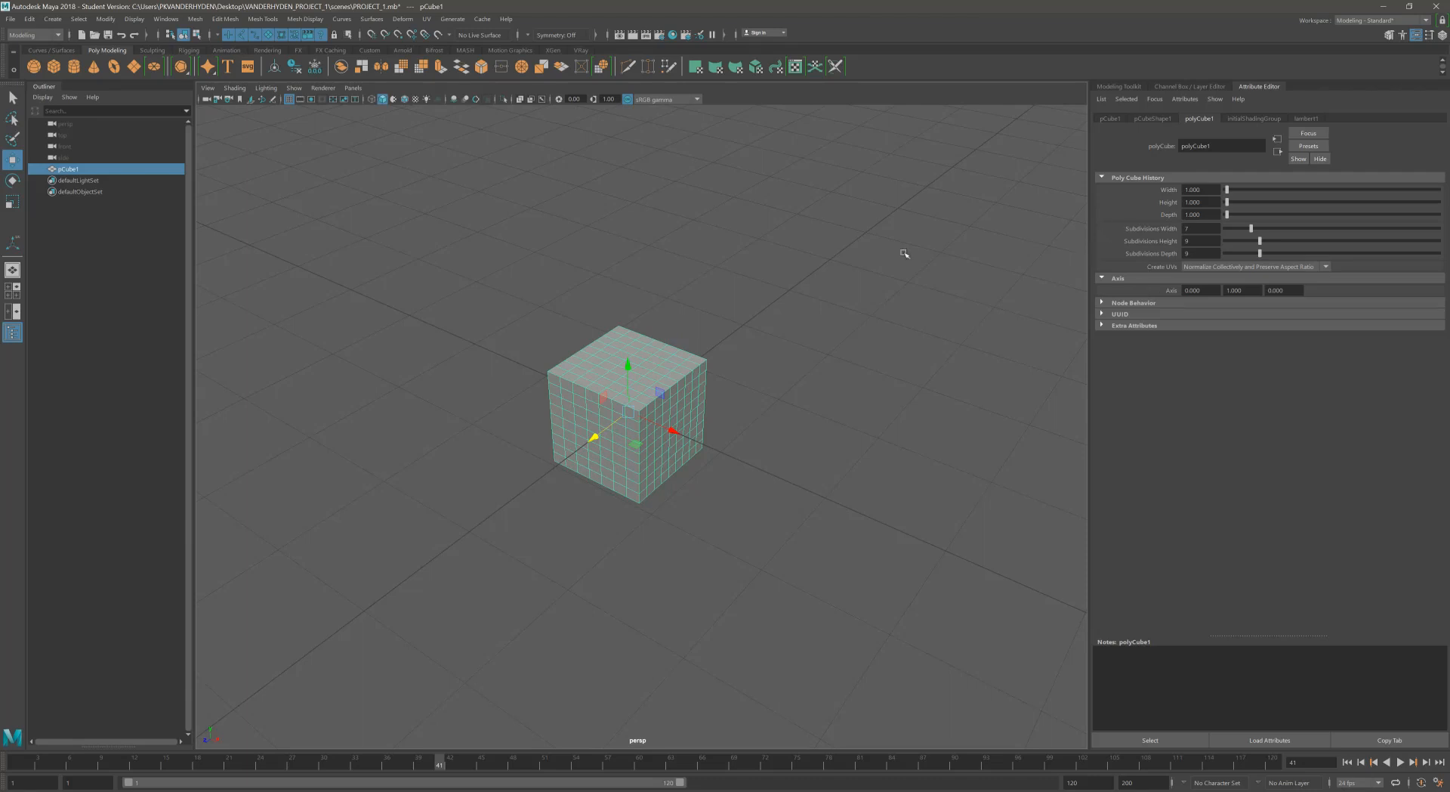
Delete the subdivided cube, create a default polygon cube to compare, and delete it too.
{"action": "key", "text": "Delete"}
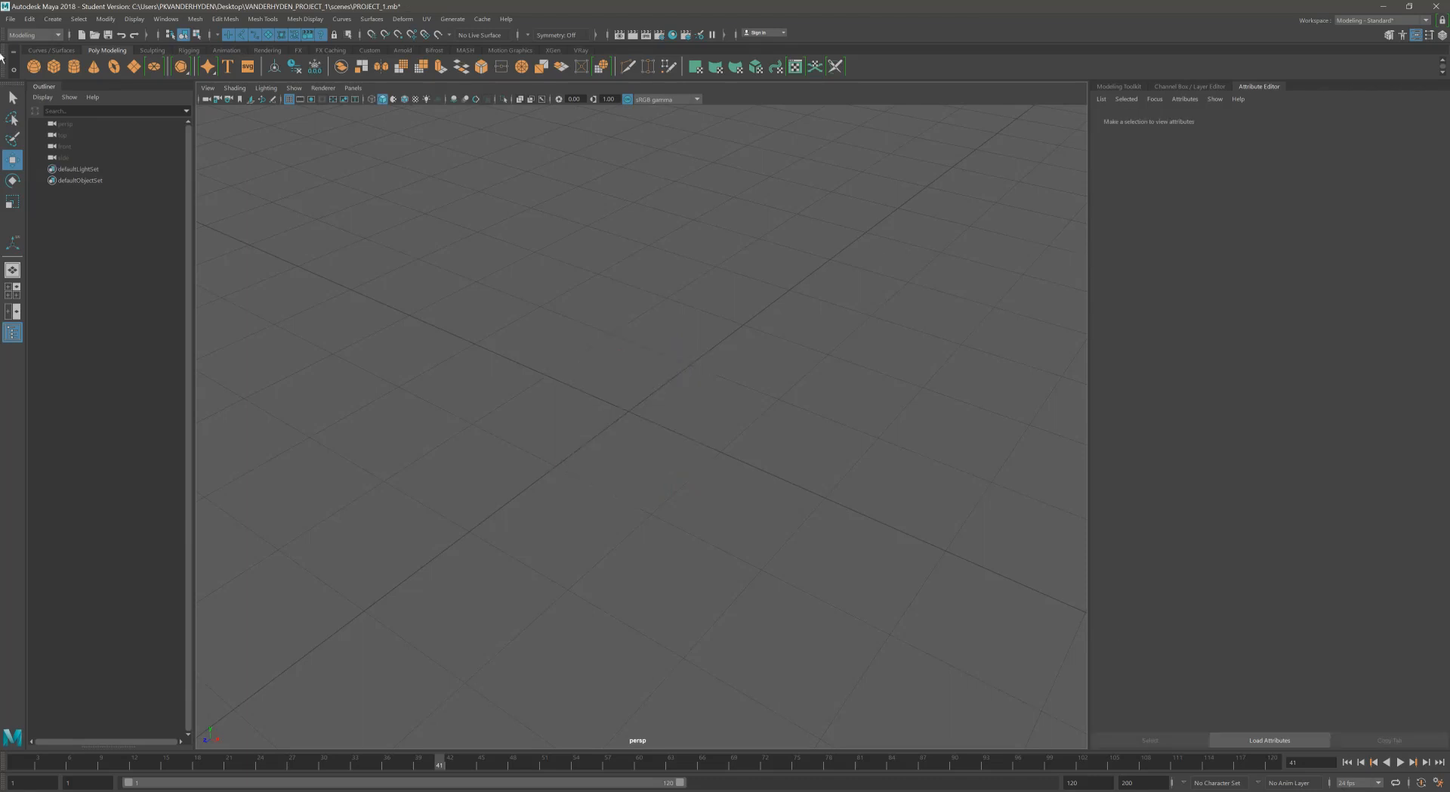
{"action": "left_click", "coordinate": [55, 67]}
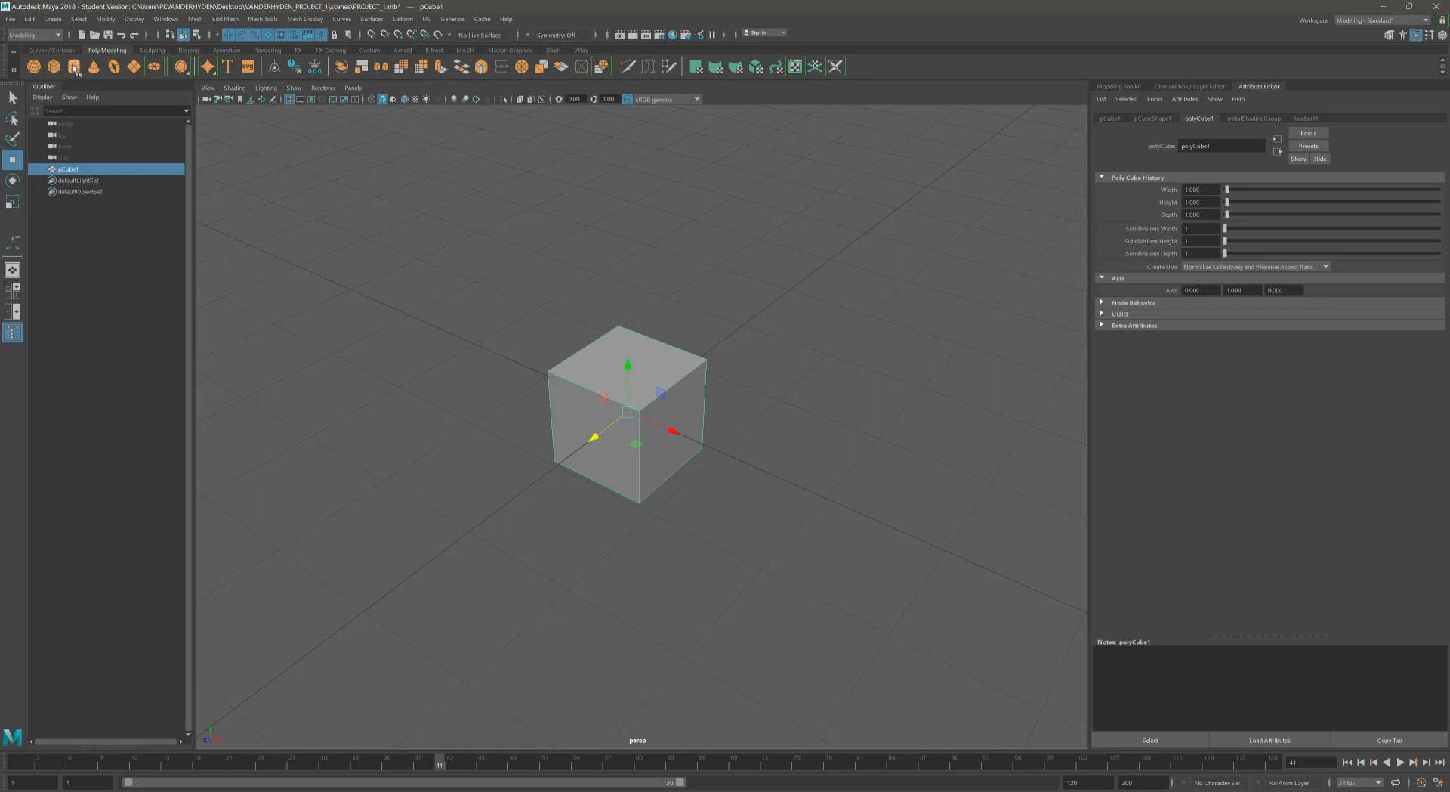
{"action": "key", "text": "Delete"}
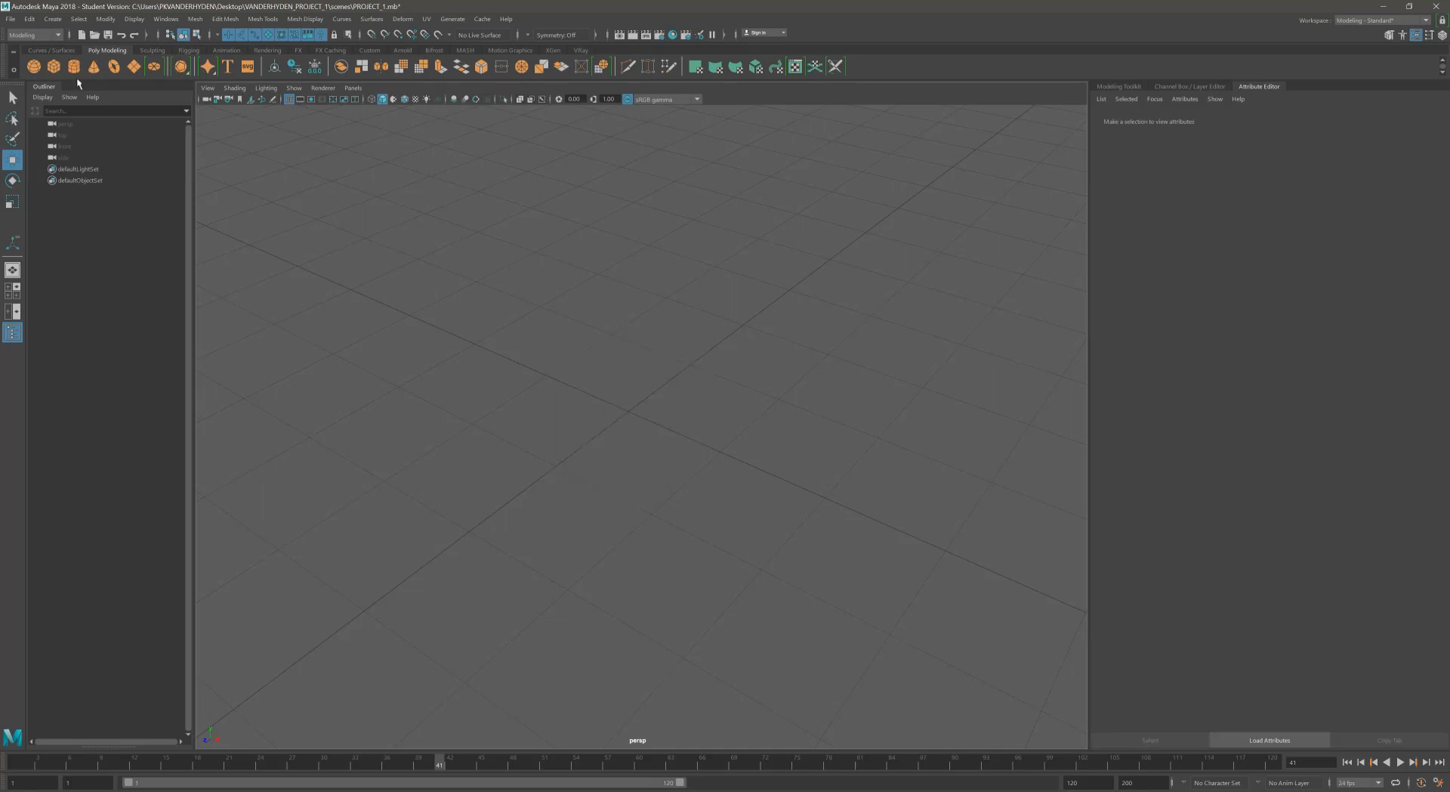
Create a polygon cylinder with 8 axis divisions through its creation options.
{"action": "left_click", "coordinate": [53, 19]}
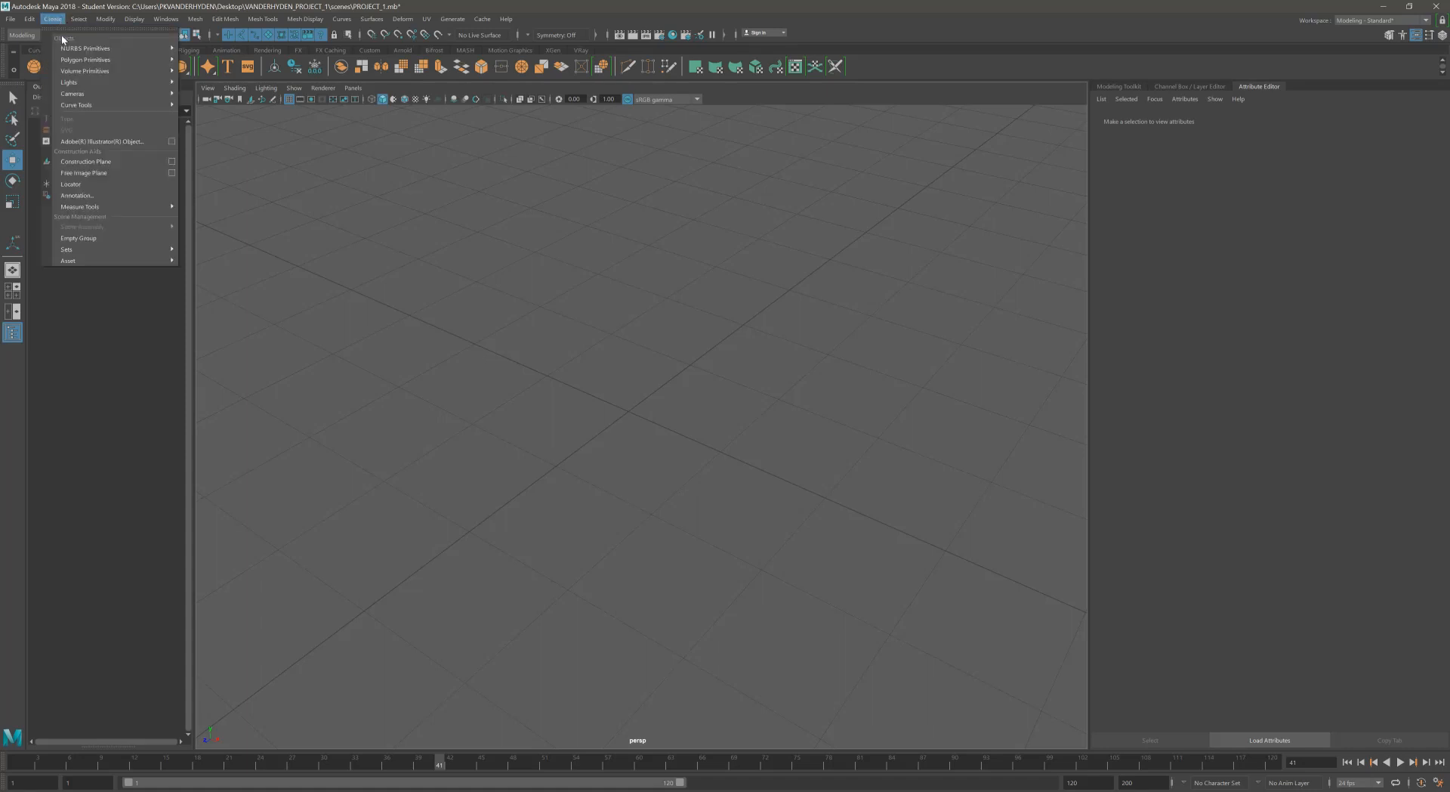
{"action": "mouse_move", "coordinate": [73, 62]}
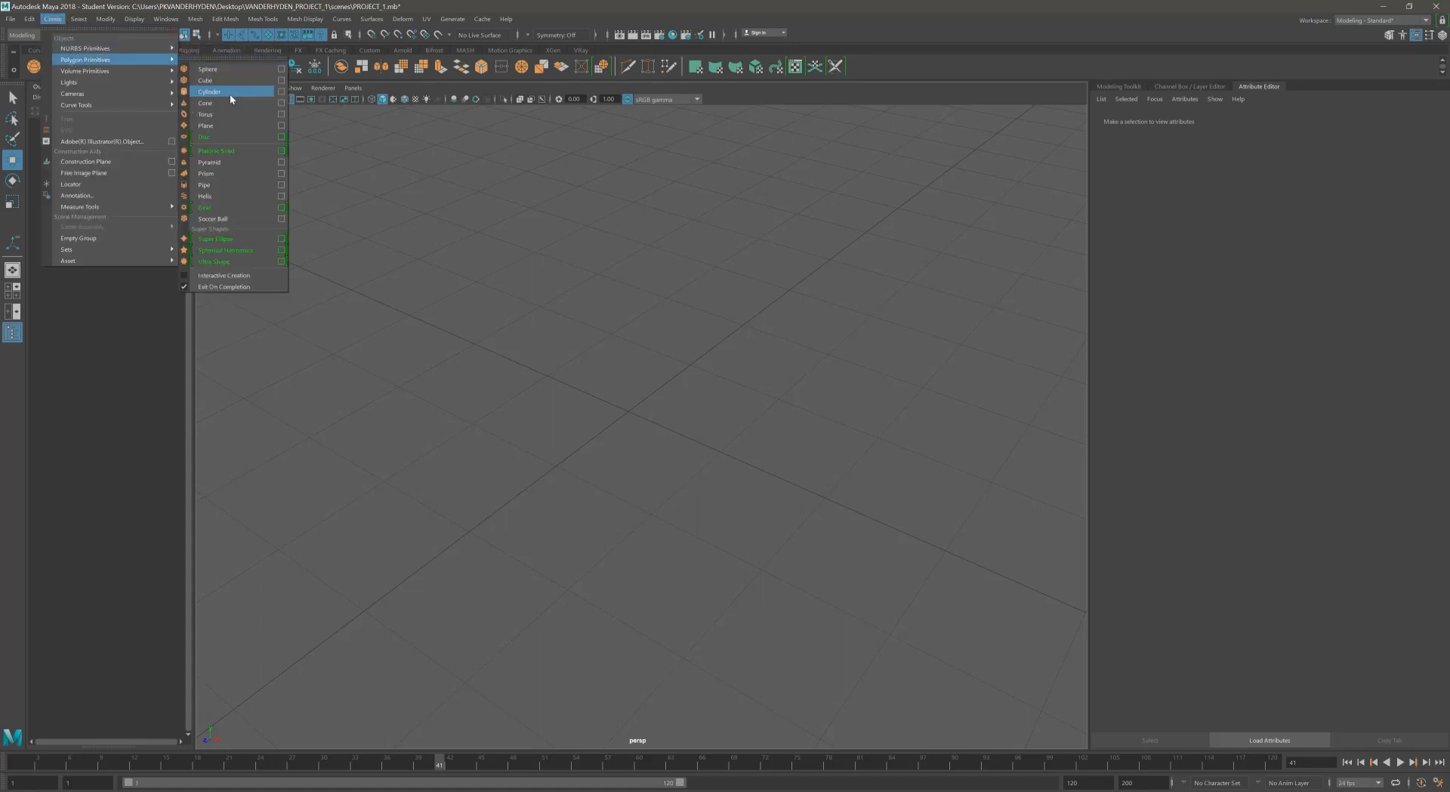
{"action": "left_click", "coordinate": [281, 91]}
{"action": "double_click", "coordinate": [685, 268]}
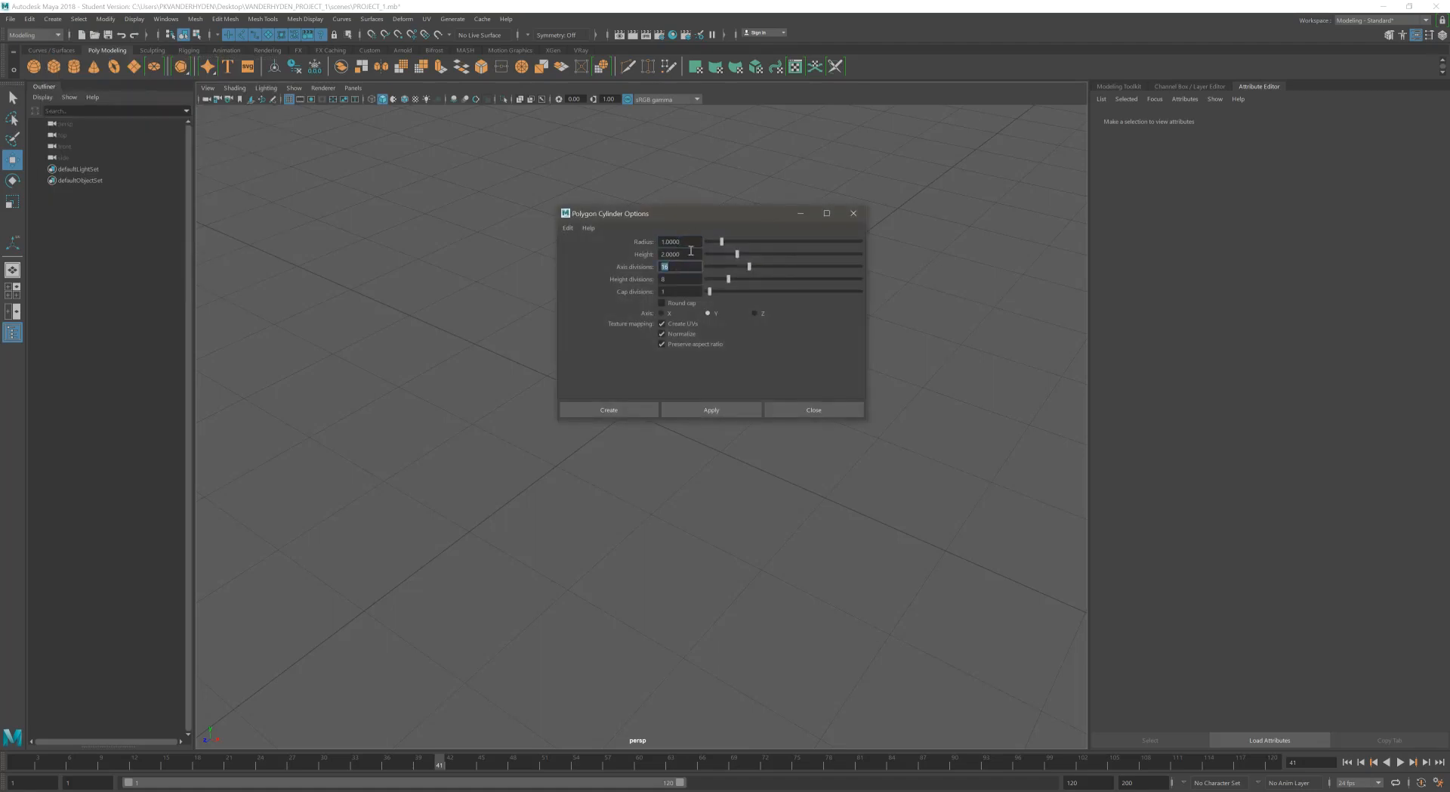
{"action": "type", "text": "8"}
{"action": "left_click", "coordinate": [632, 406]}
Examine the cylinder's side and cap divisions from several angles, and delete the cylinder.
{"action": "left_click_drag", "start_coordinate": [740, 471], "coordinate": [717, 463], "text": "alt"}
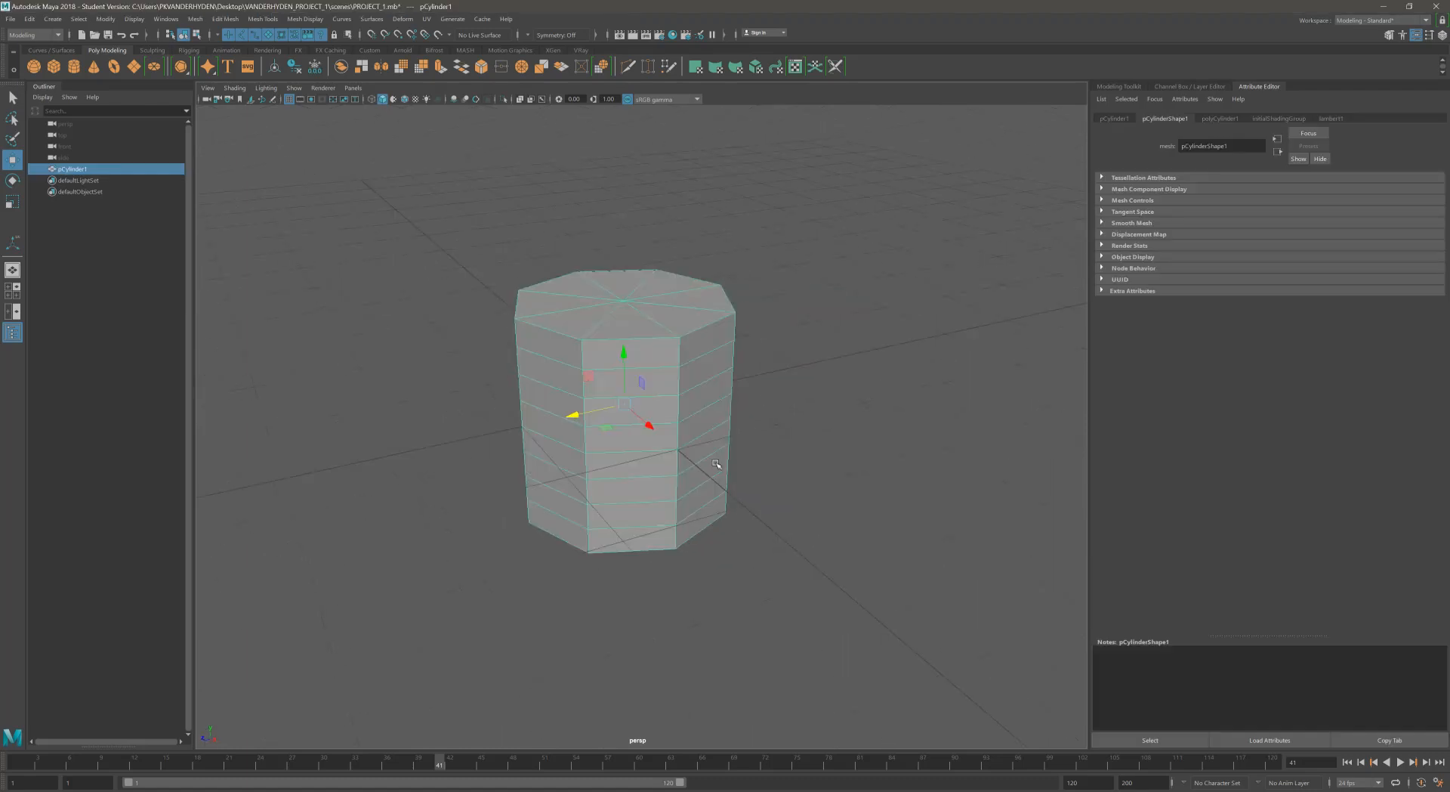
{"action": "middle_click_drag", "start_coordinate": [735, 384], "coordinate": [747, 356], "text": "alt"}
{"action": "left_click_drag", "start_coordinate": [748, 357], "coordinate": [685, 367], "text": "alt"}
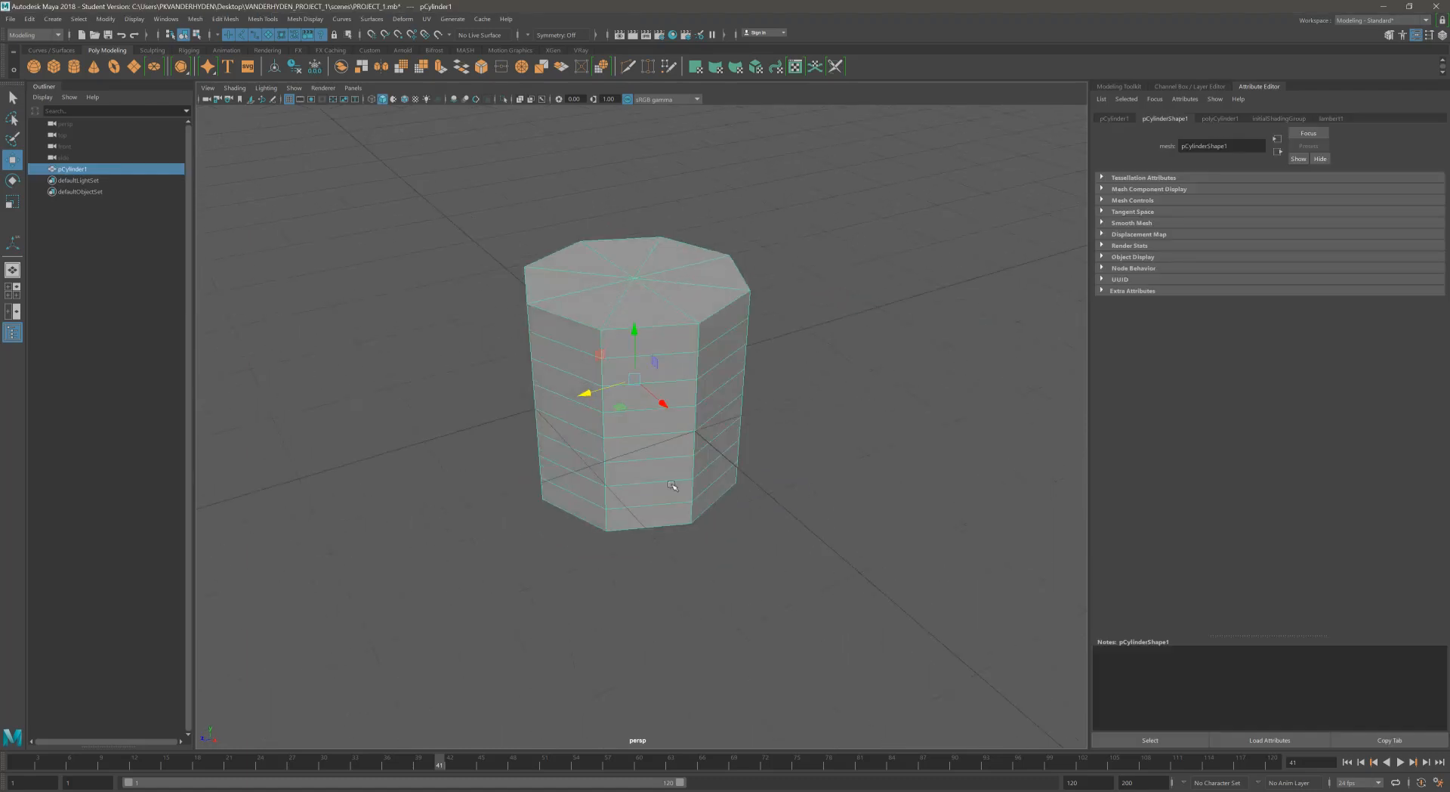
{"action": "key", "text": "Delete"}
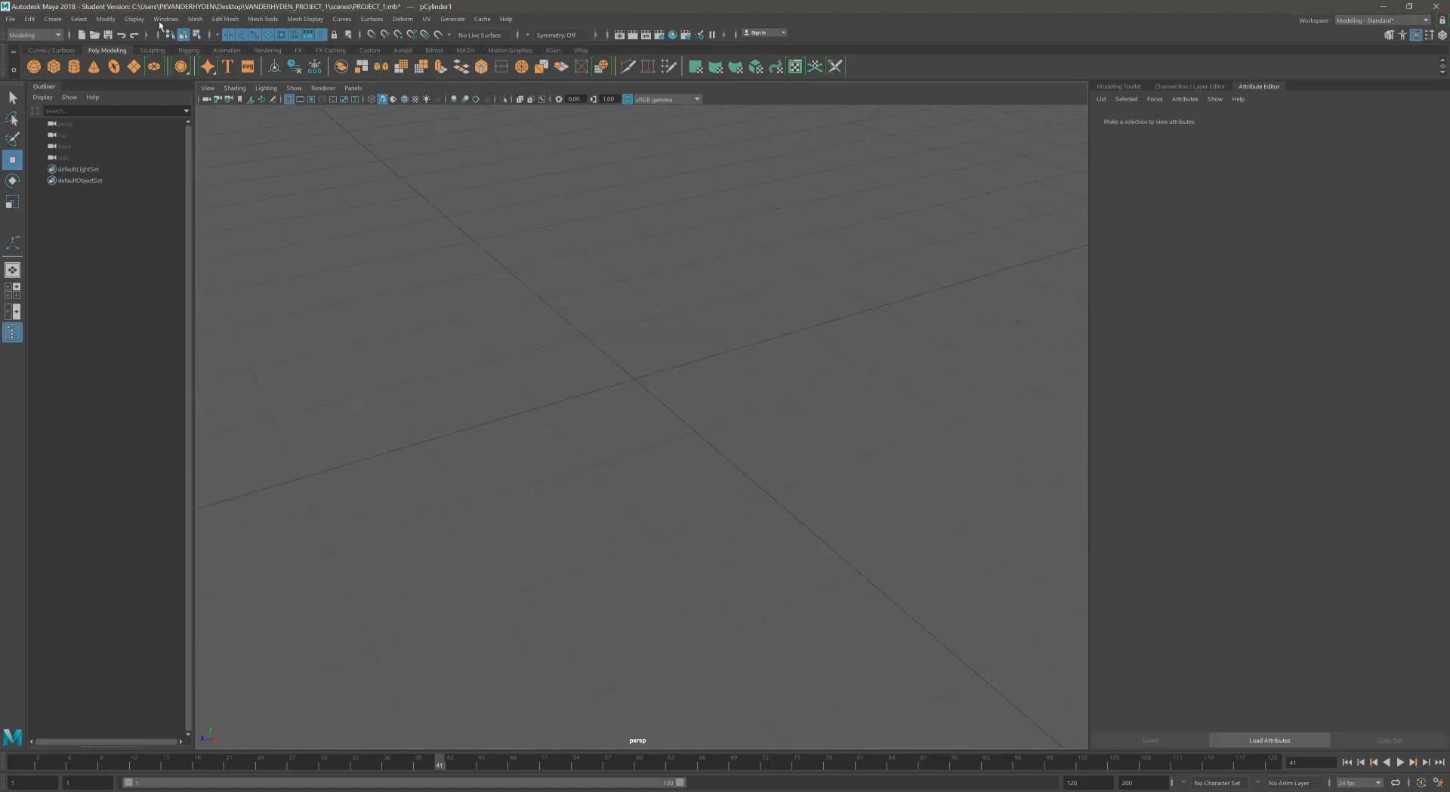
Create a new polygon cylinder with its height divisions set to 2 in the creation options.
{"action": "left_click", "coordinate": [61, 18]}
{"action": "mouse_move", "coordinate": [81, 71]}
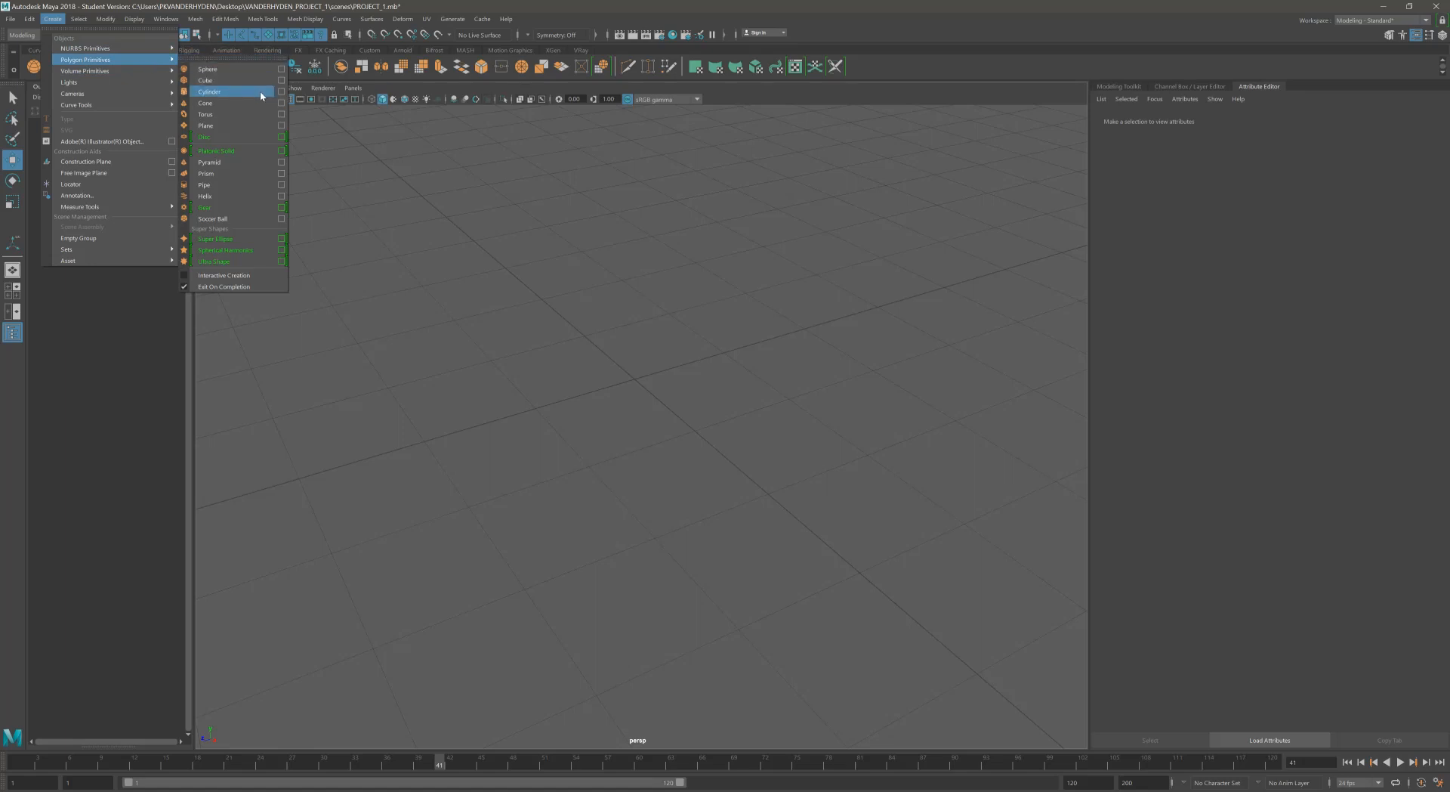
{"action": "left_click", "coordinate": [281, 92]}
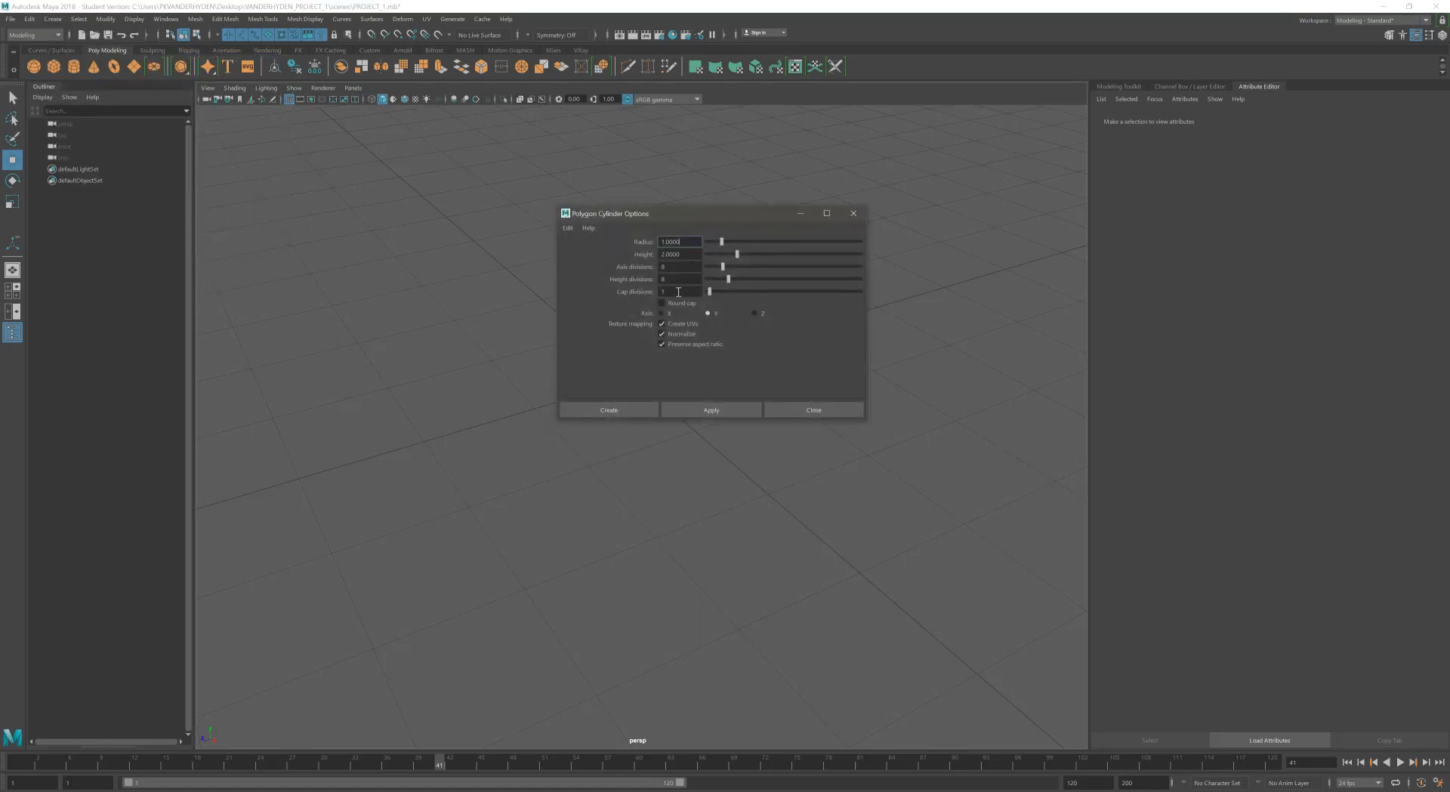
{"action": "double_click", "coordinate": [673, 279]}
{"action": "left_click", "coordinate": [608, 410]}
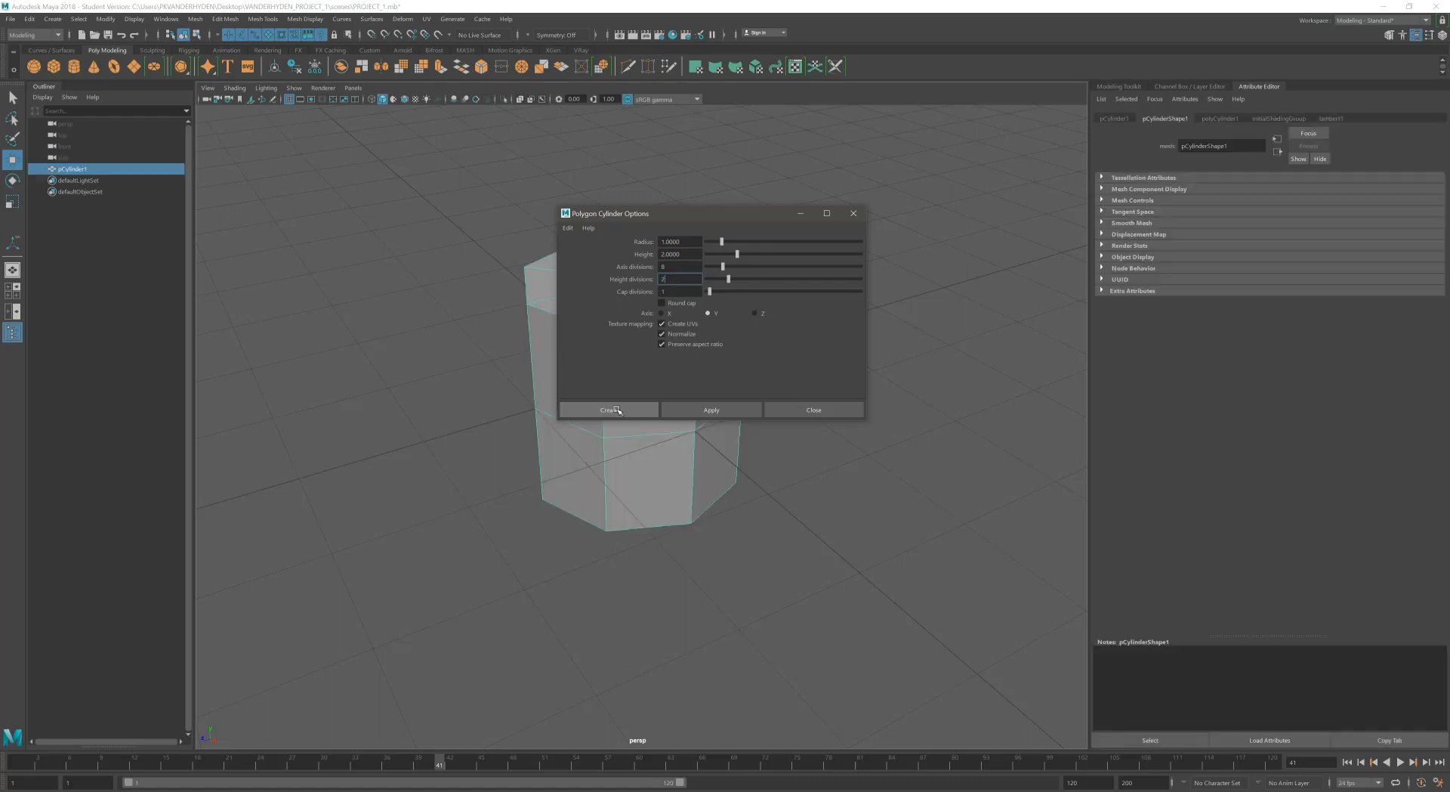
{"action": "left_click_drag", "start_coordinate": [761, 452], "coordinate": [807, 401], "text": "alt"}
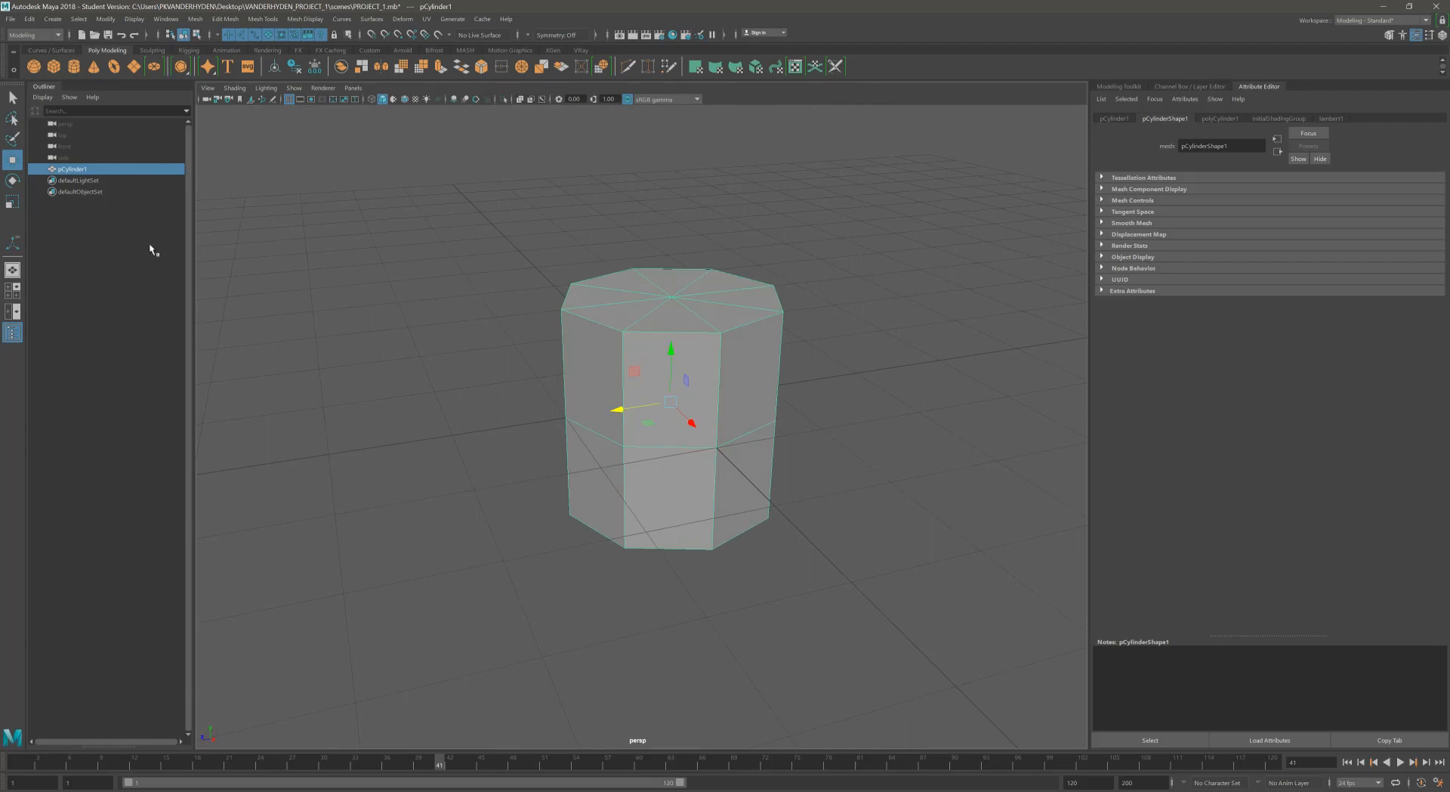
Delete the polygon cylinder and create a polygon torus with default settings.
{"action": "key", "text": "Delete"}
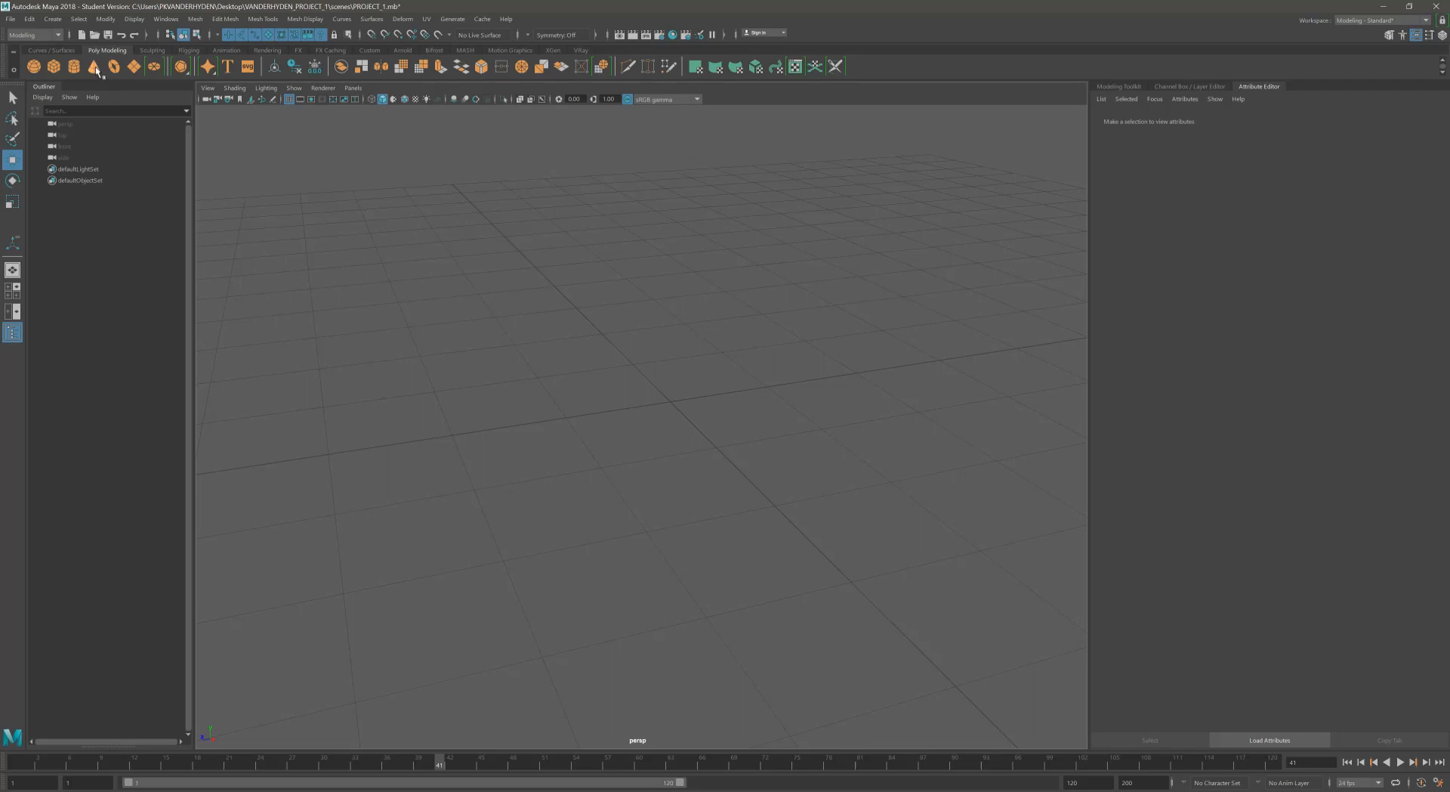
{"action": "left_click", "coordinate": [155, 66]}
{"action": "left_click_drag", "start_coordinate": [596, 311], "coordinate": [747, 344], "text": "alt"}
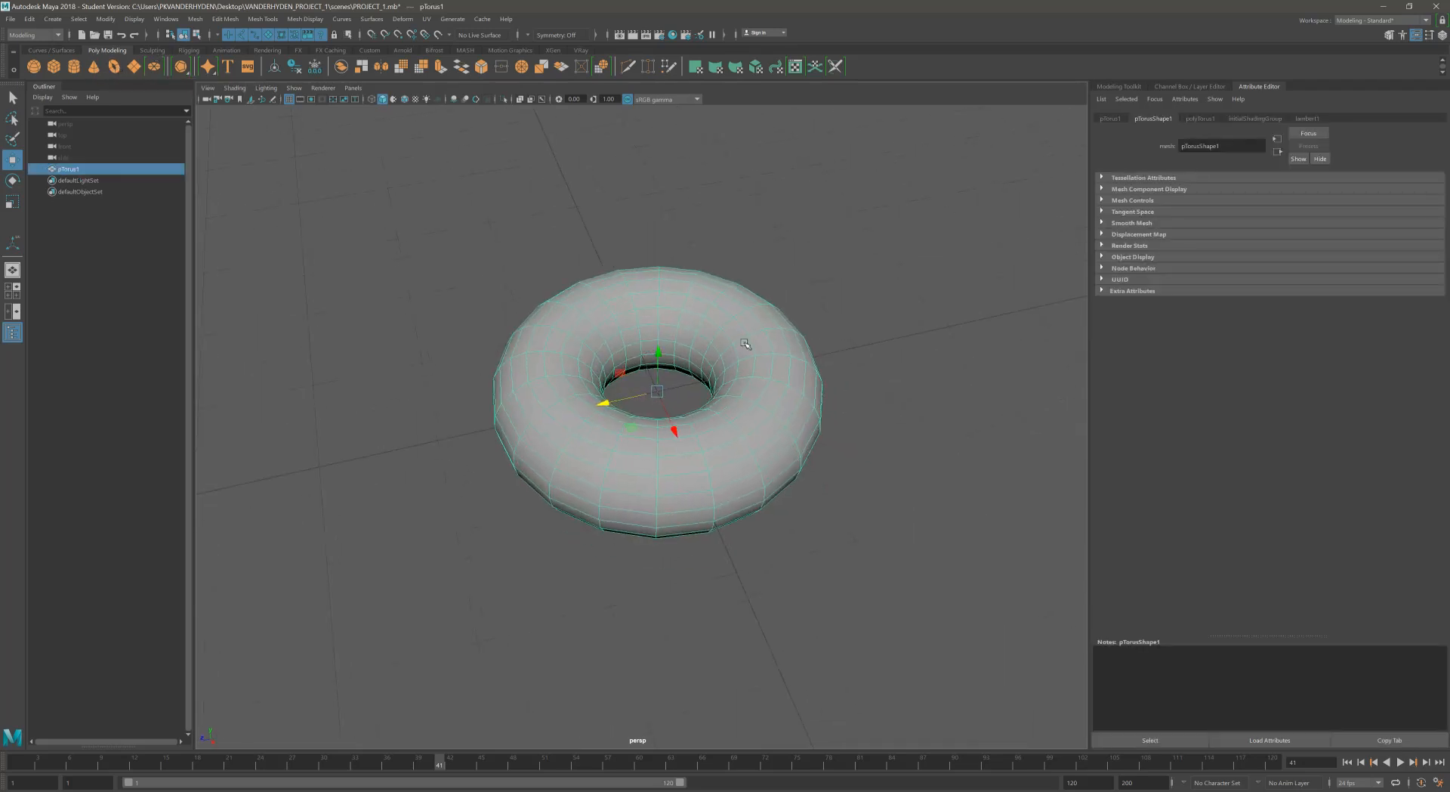
Set both the axis and height subdivisions of the torus to 8 in its creation history.
{"action": "left_click", "coordinate": [1208, 119]}
{"action": "type", "text": "8"}
{"action": "key", "text": "Tab"}
{"action": "type", "text": "8"}
{"action": "key", "text": "Return"}
{"action": "left_click_drag", "start_coordinate": [494, 318], "coordinate": [642, 381], "text": "alt"}
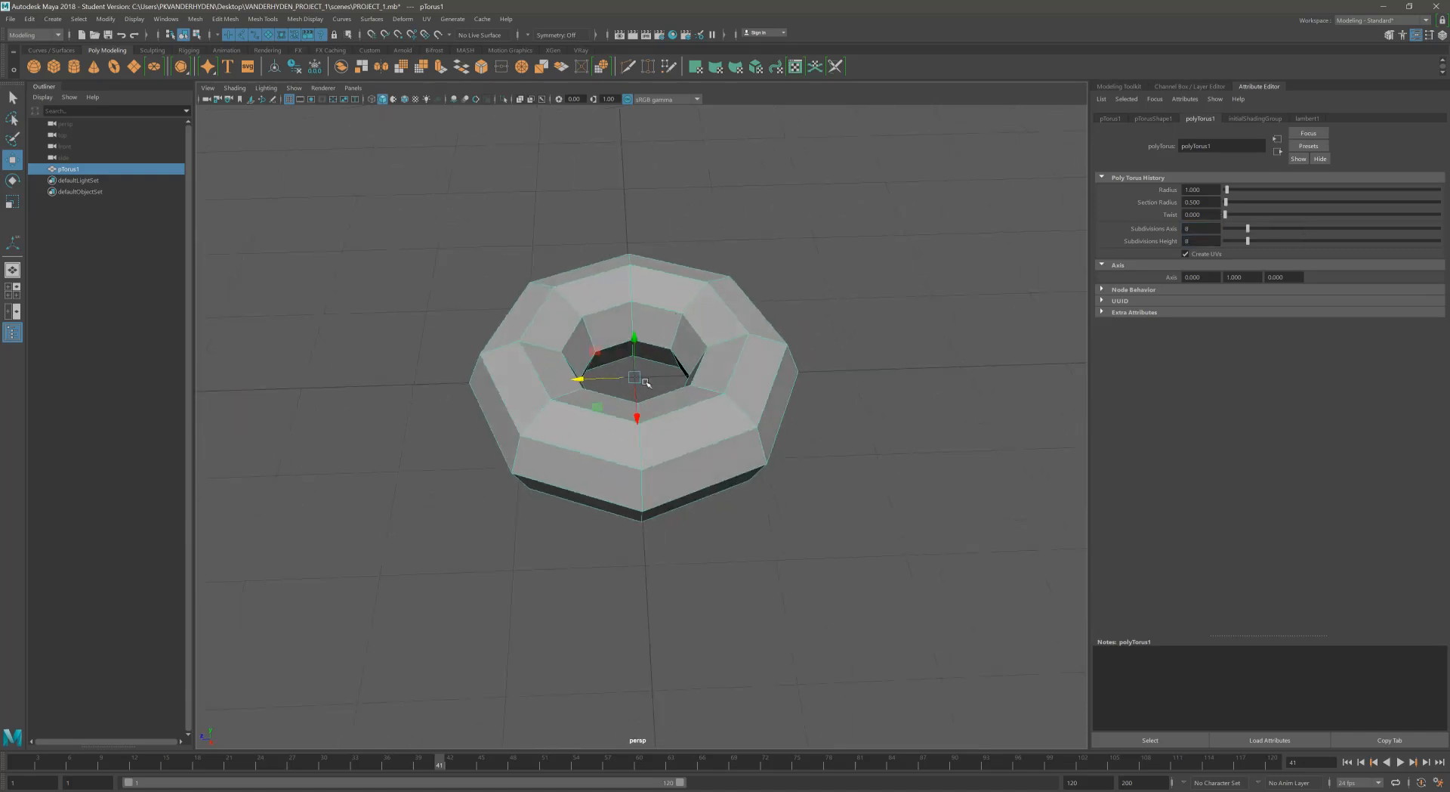
Preview the torus with smooth mesh display, and switch back to the unsmoothed display.
{"action": "key", "text": "3"}
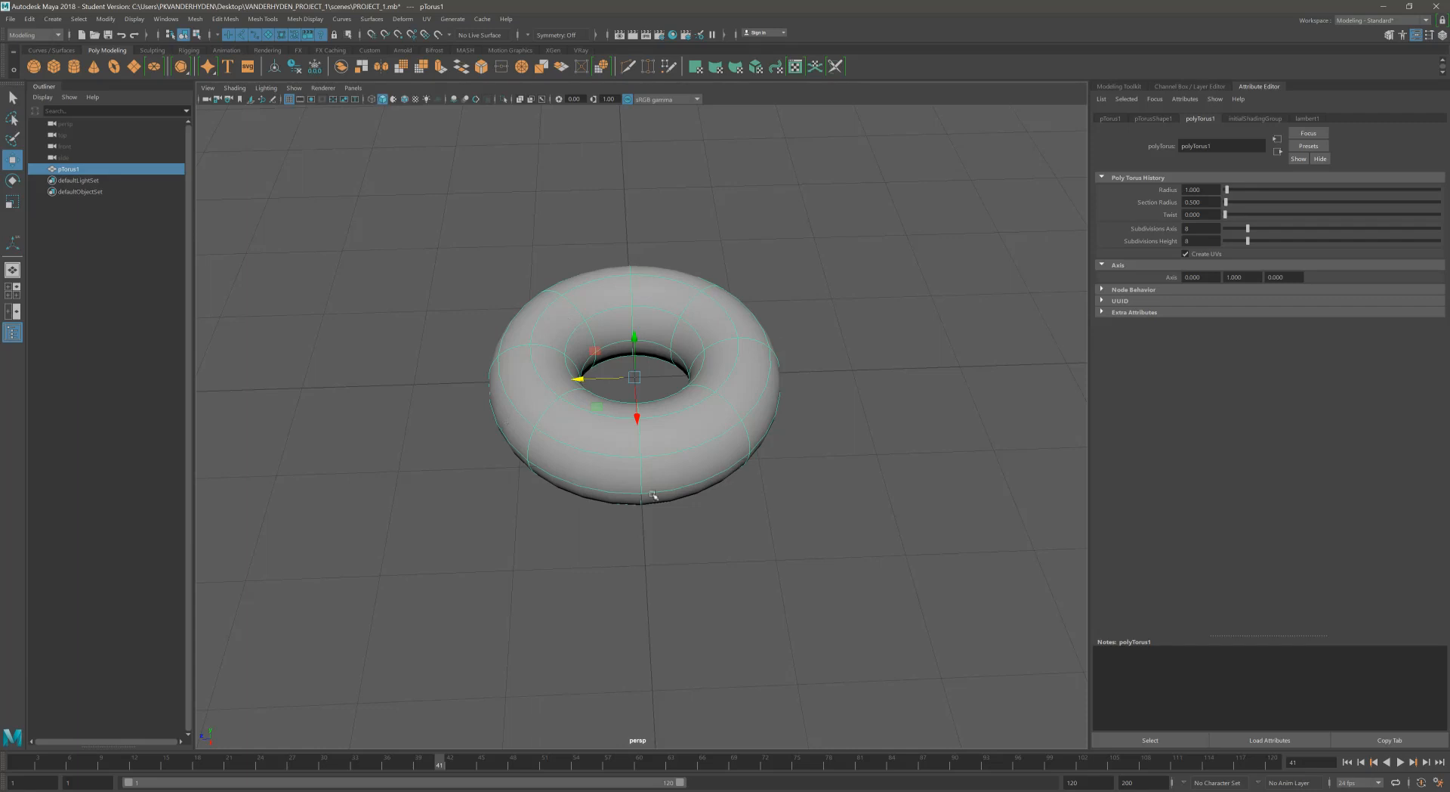
{"action": "key", "text": "1"}
{"action": "left_click_drag", "start_coordinate": [732, 403], "coordinate": [682, 324], "text": "alt"}
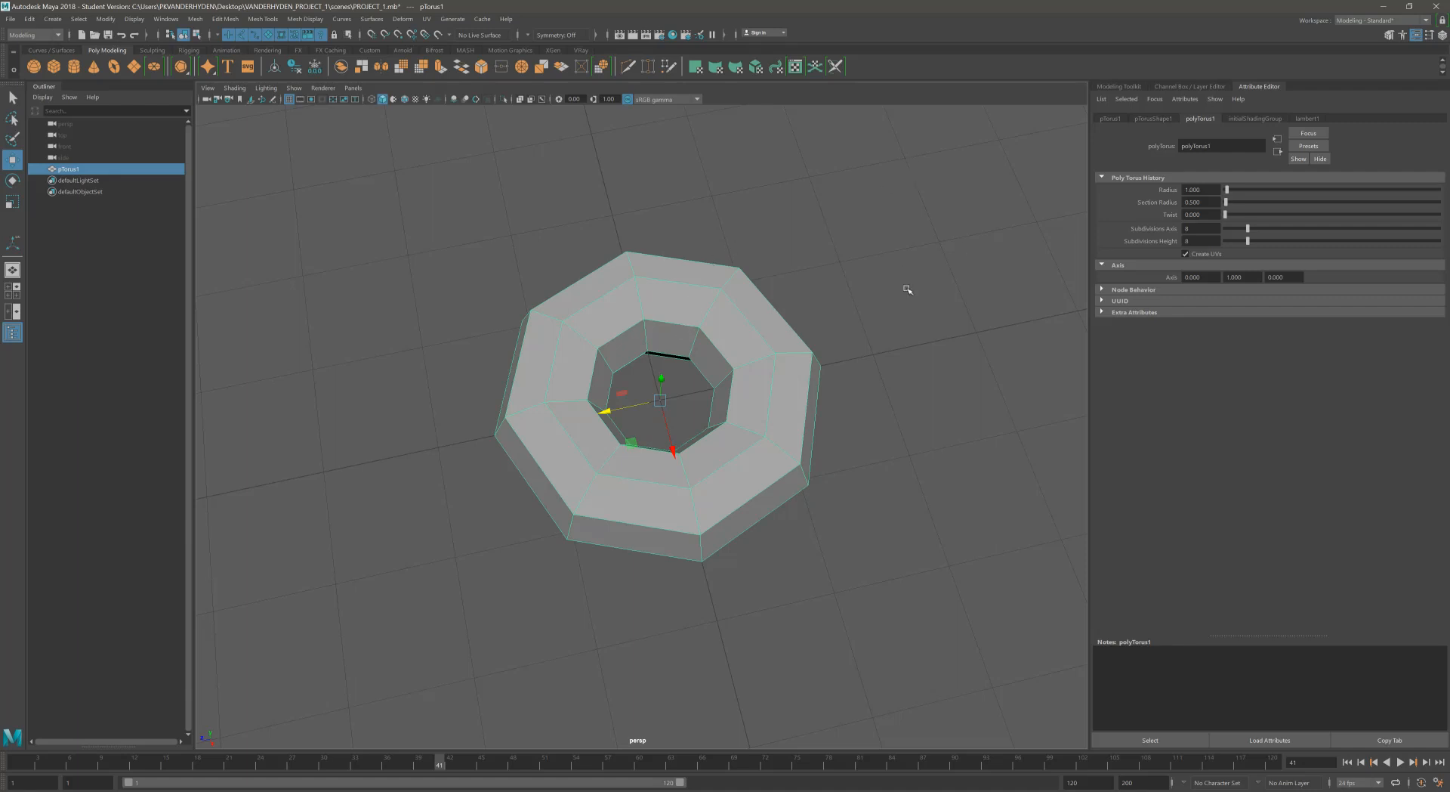
Change the torus's axis and height subdivisions to 9 to try an odd number of divisions.
{"action": "left_click", "coordinate": [1194, 228]}
{"action": "type", "text": "9"}
{"action": "key", "text": "Tab"}
{"action": "type", "text": "9"}
{"action": "key", "text": "Return"}
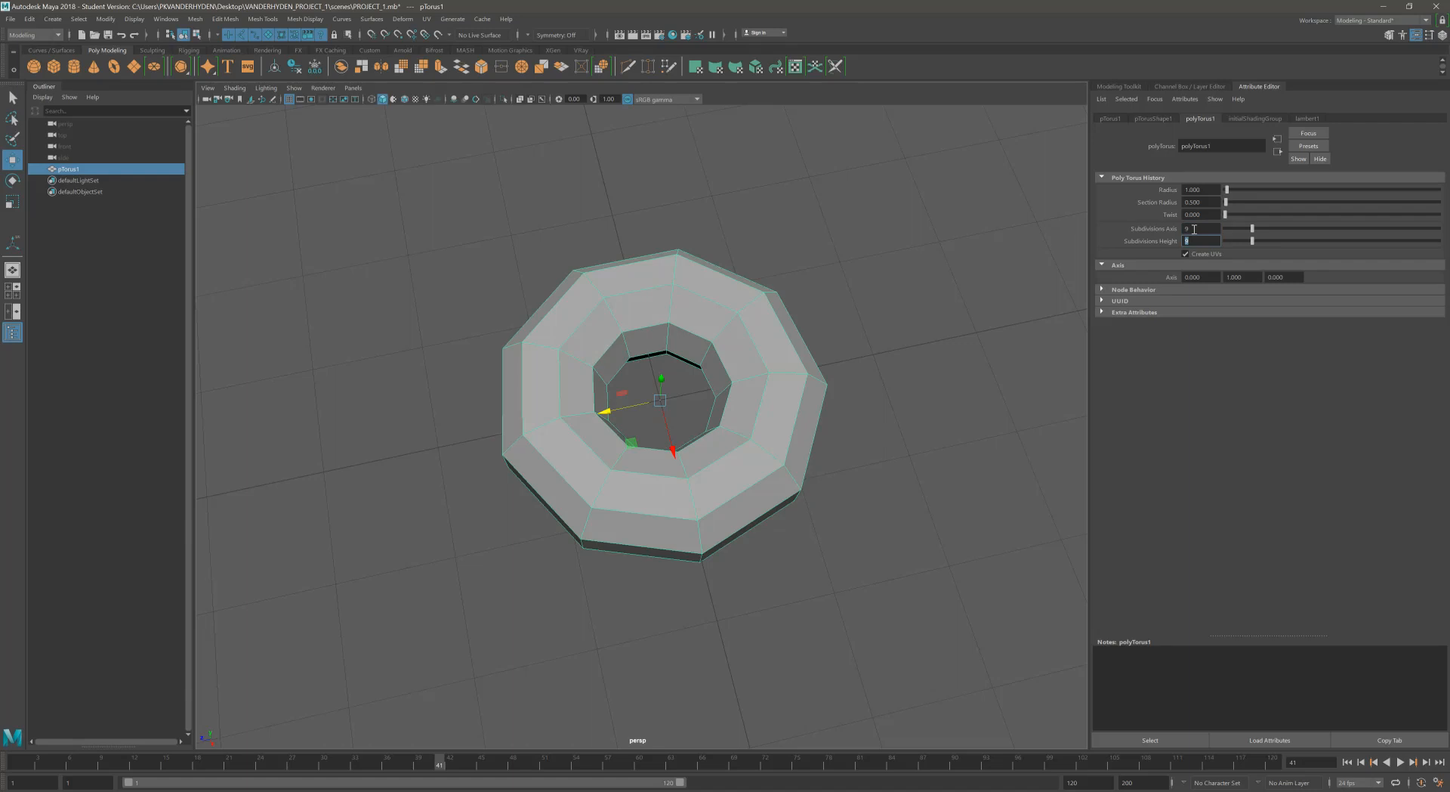
{"action": "left_click_drag", "start_coordinate": [876, 299], "coordinate": [819, 347], "text": "alt"}
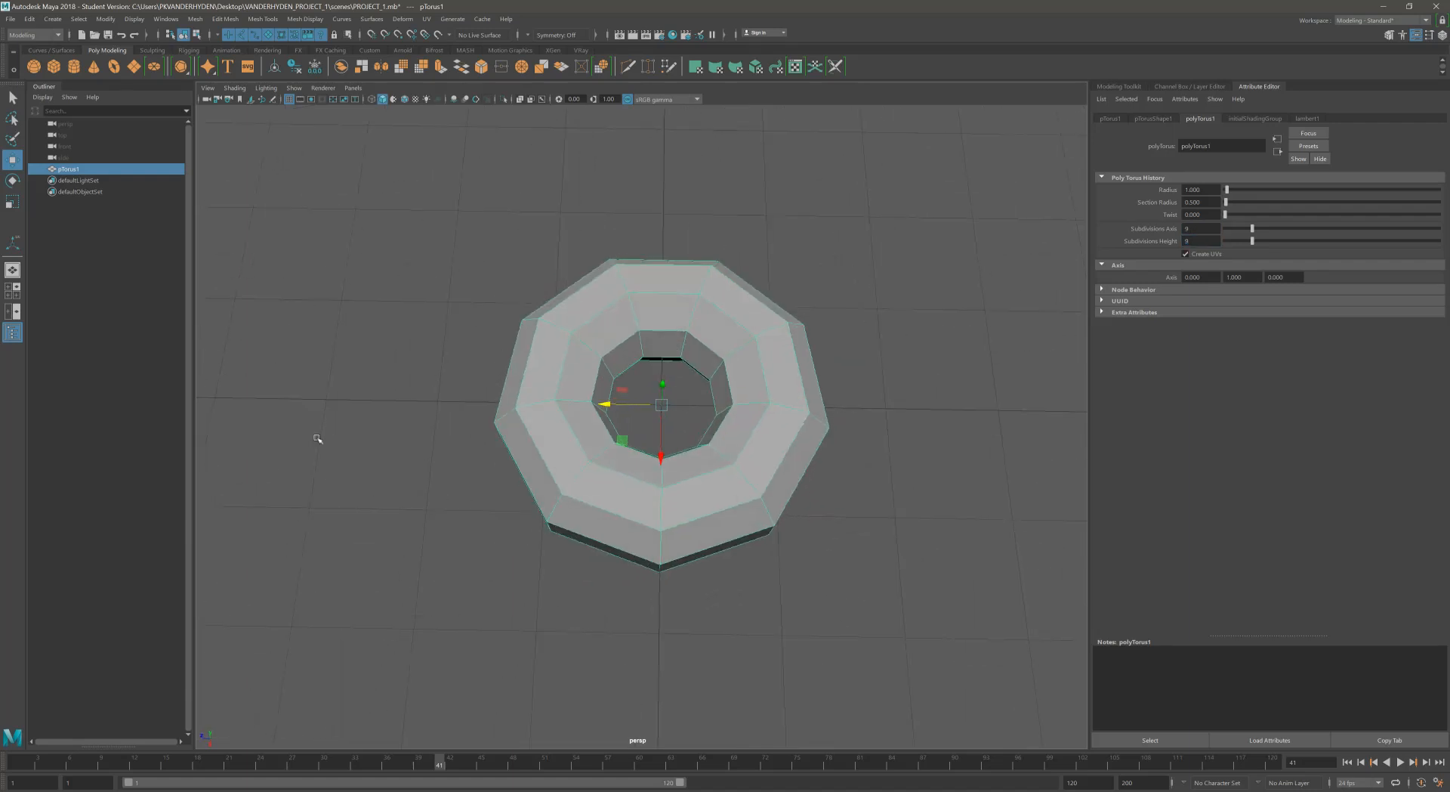
Show the torus in the top view and set its axis and height subdivisions to 8 to compare symmetry.
{"action": "left_click", "coordinate": [12, 289]}
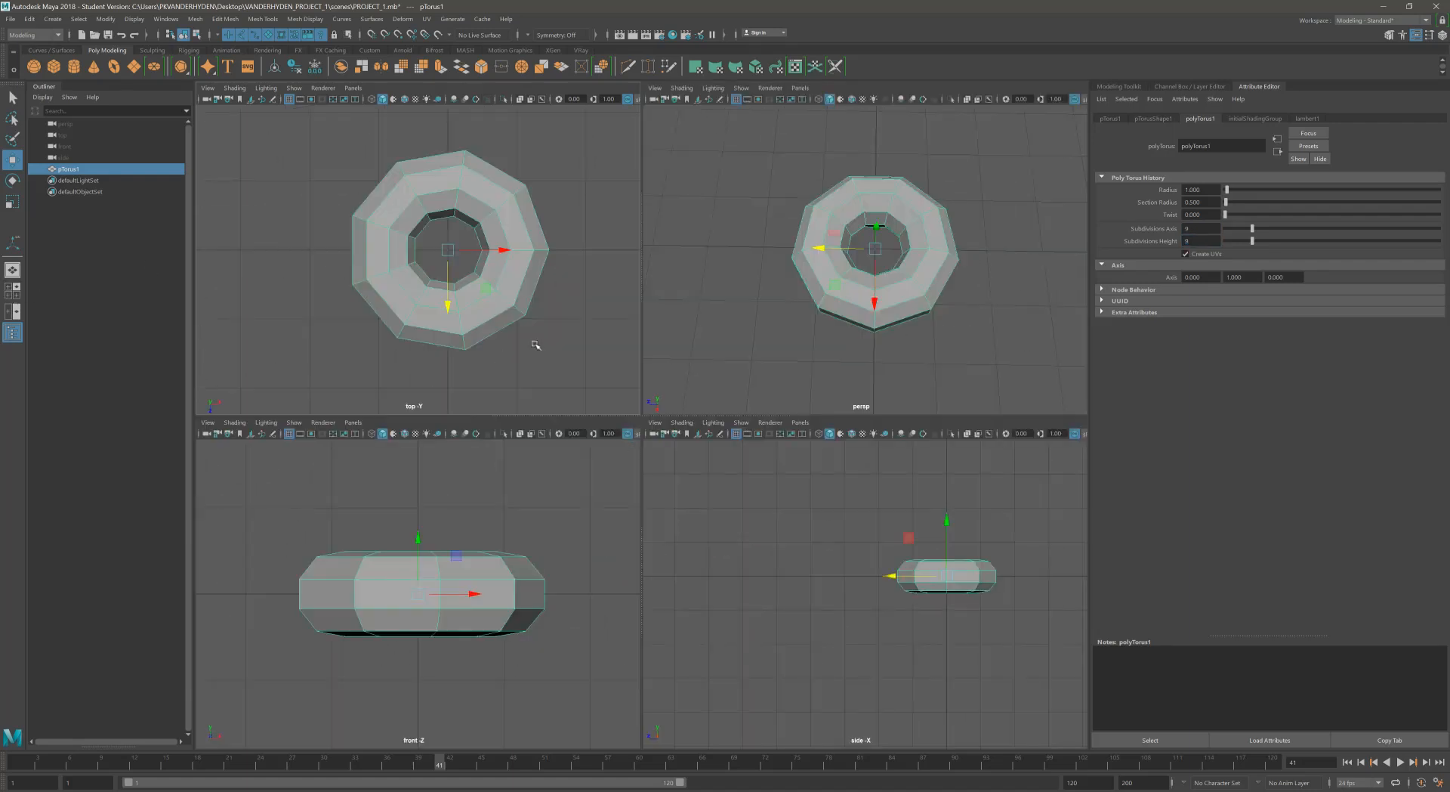
{"action": "key", "text": "space"}
{"action": "middle_click_drag", "start_coordinate": [720, 446], "coordinate": [711, 443], "text": "alt"}
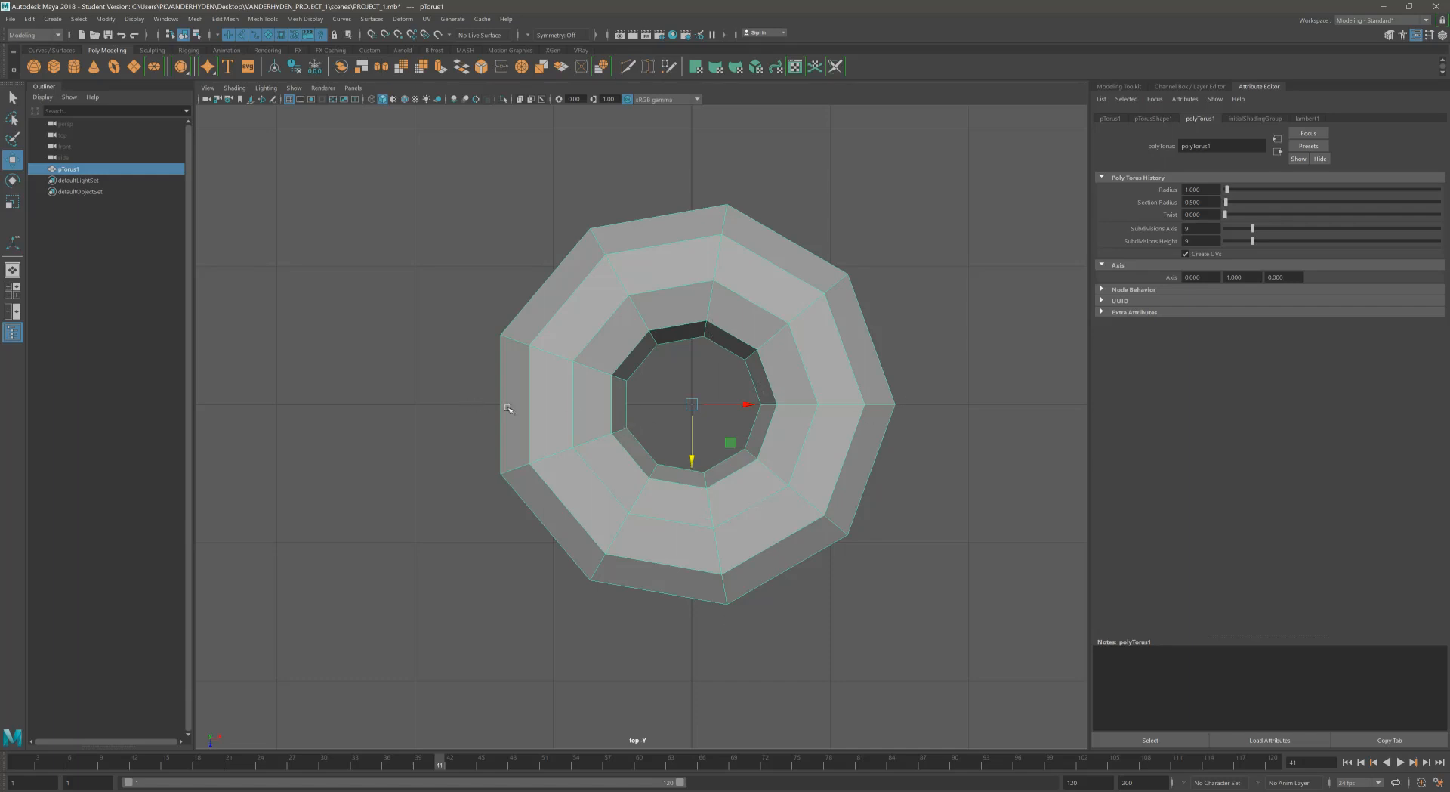
{"action": "left_click", "coordinate": [1195, 228]}
{"action": "type", "text": "8"}
{"action": "key", "text": "Tab"}
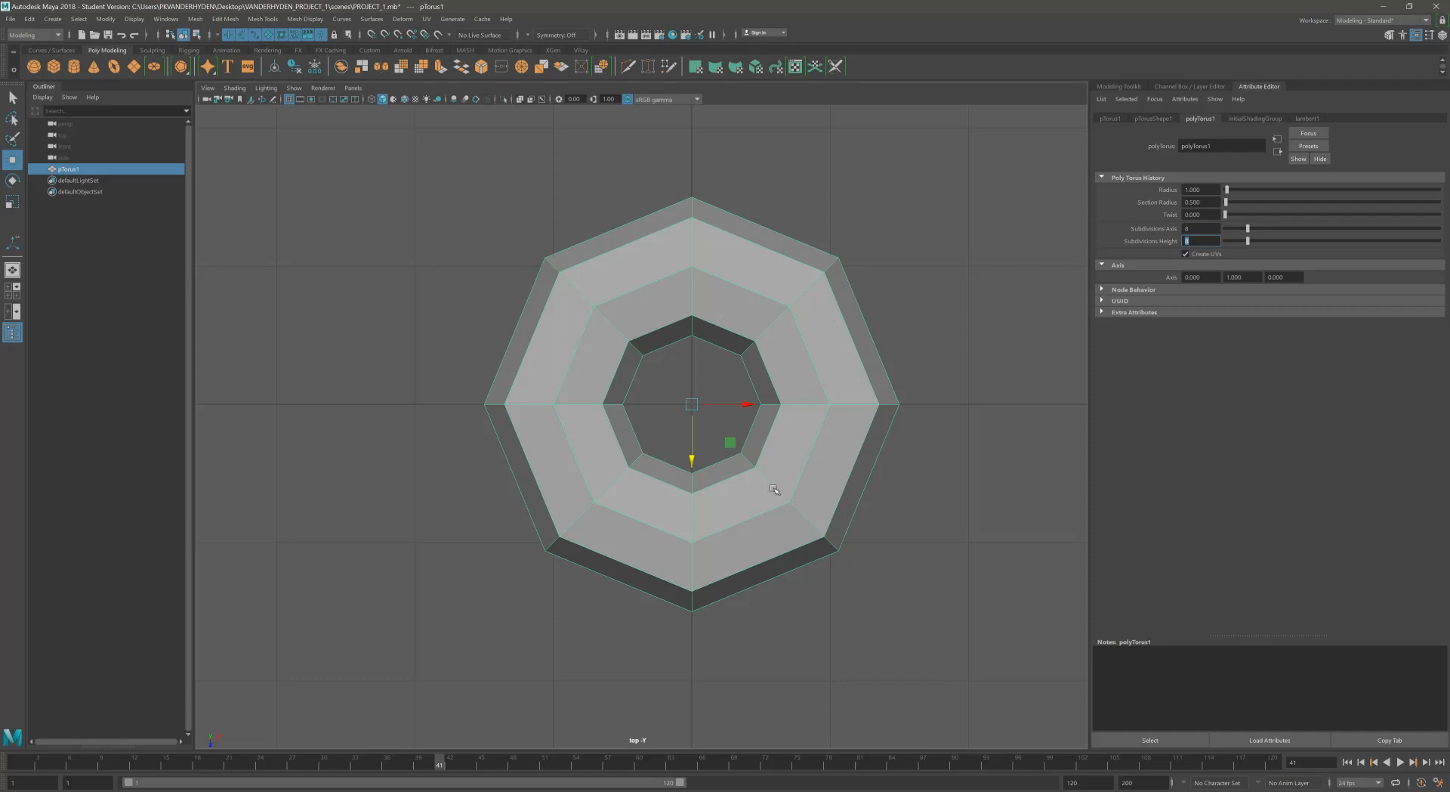
Set the torus's axis and height subdivisions to 16 and return to the perspective view.
{"action": "left_click", "coordinate": [1196, 228]}
{"action": "left_click", "coordinate": [1198, 227]}
{"action": "key", "text": "Tab"}
{"action": "type", "text": "16"}
{"action": "key", "text": "Return"}
{"action": "left_click", "coordinate": [861, 345]}
{"action": "key", "text": "space"}
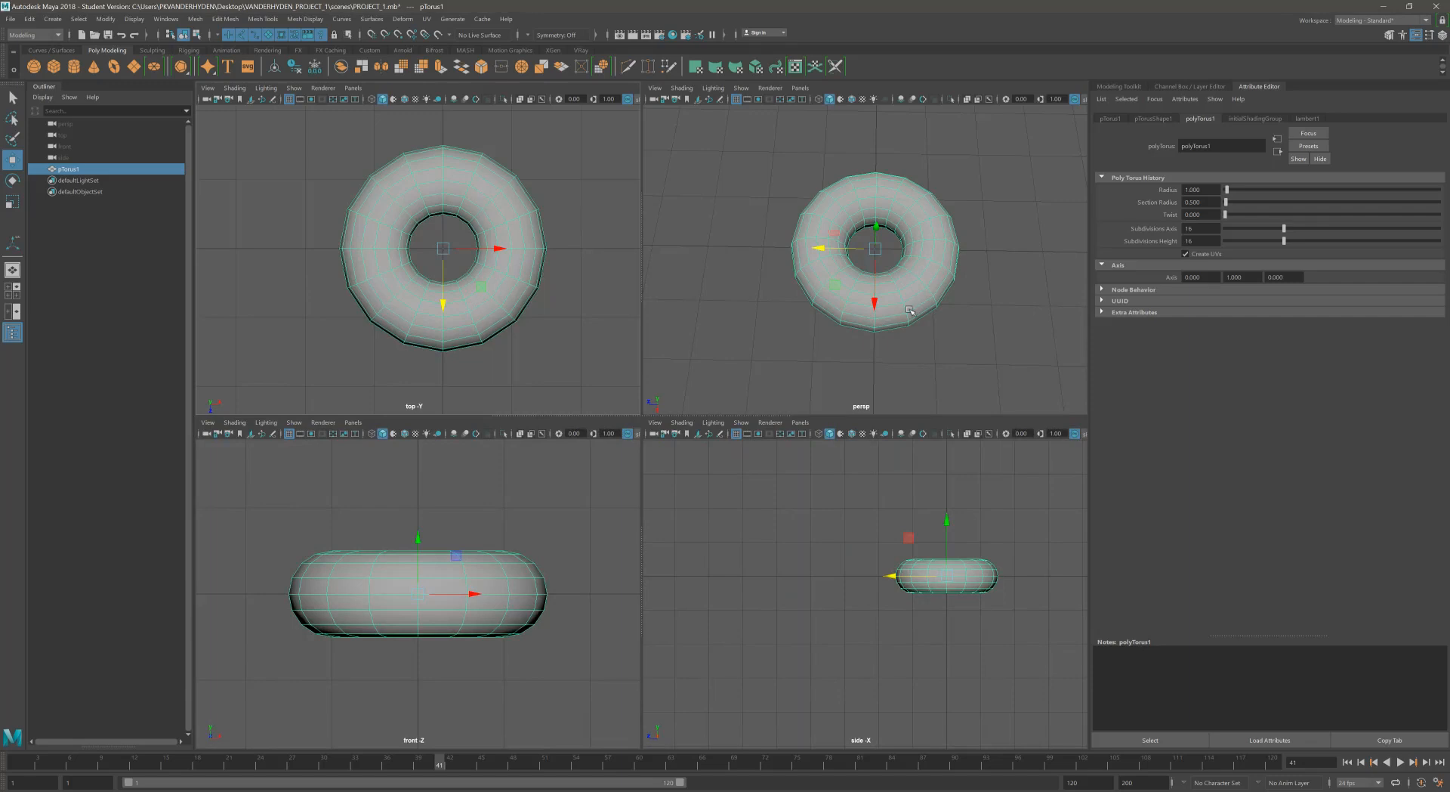
{"action": "key", "text": "space"}
{"action": "left_click_drag", "start_coordinate": [823, 441], "coordinate": [782, 462], "text": "alt"}
{"action": "scroll", "coordinate": [776, 464], "scroll_direction": "up", "scroll_amount": 1}
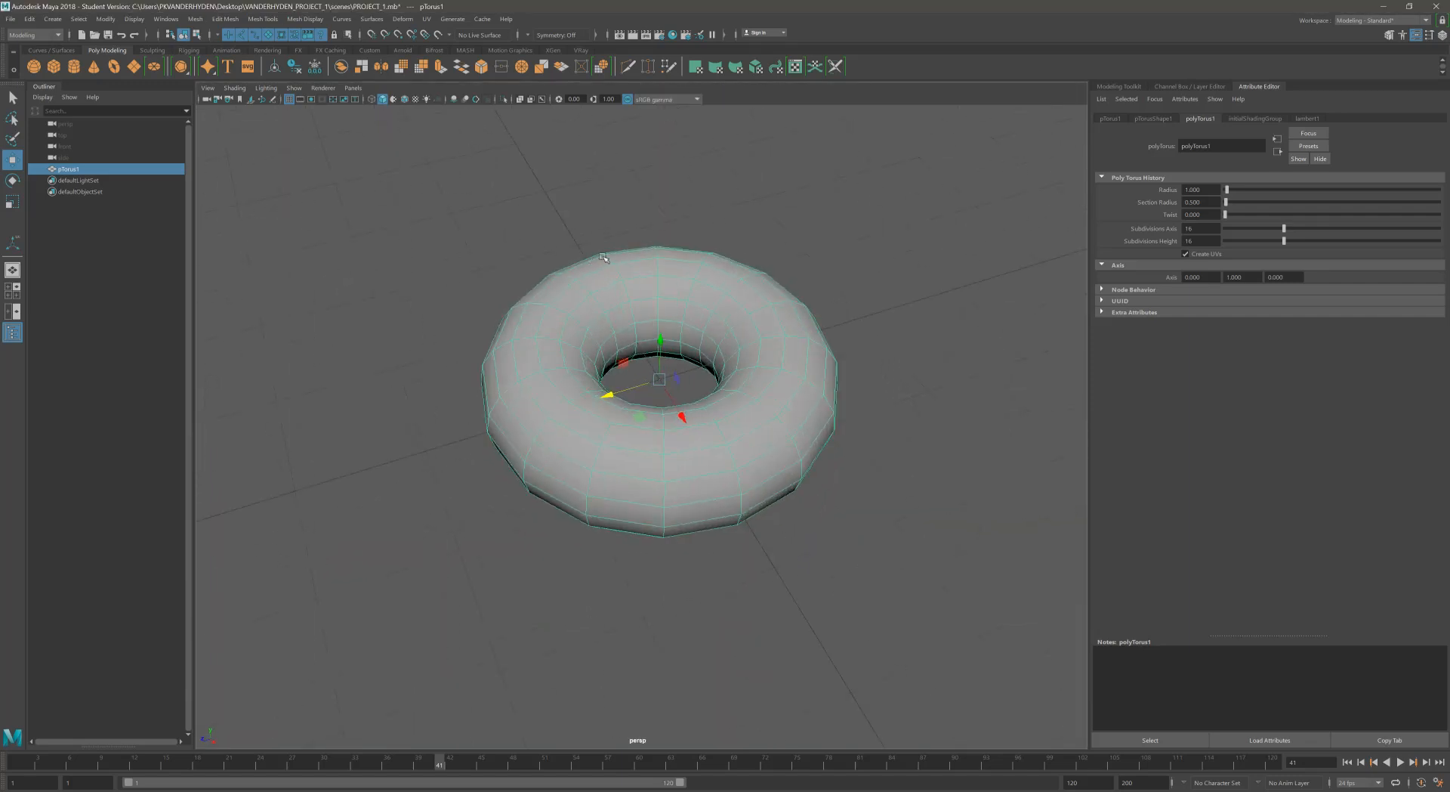